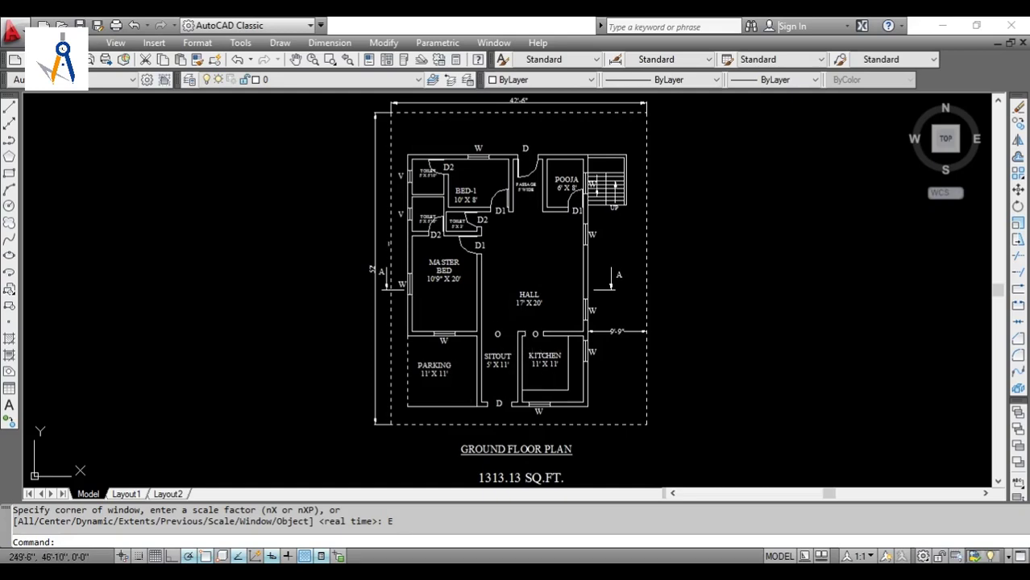
# - Bring up the DesignCenter content browser over the floor plan with Ctrl+2
pyautogui.scroll(2, 562, 287)
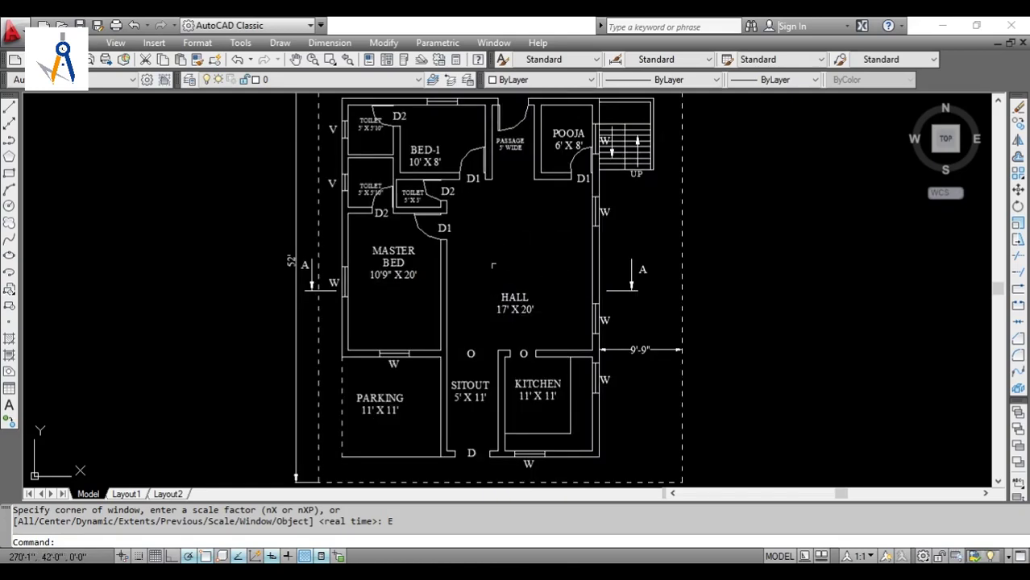
pyautogui.scroll(-2, 502, 277)
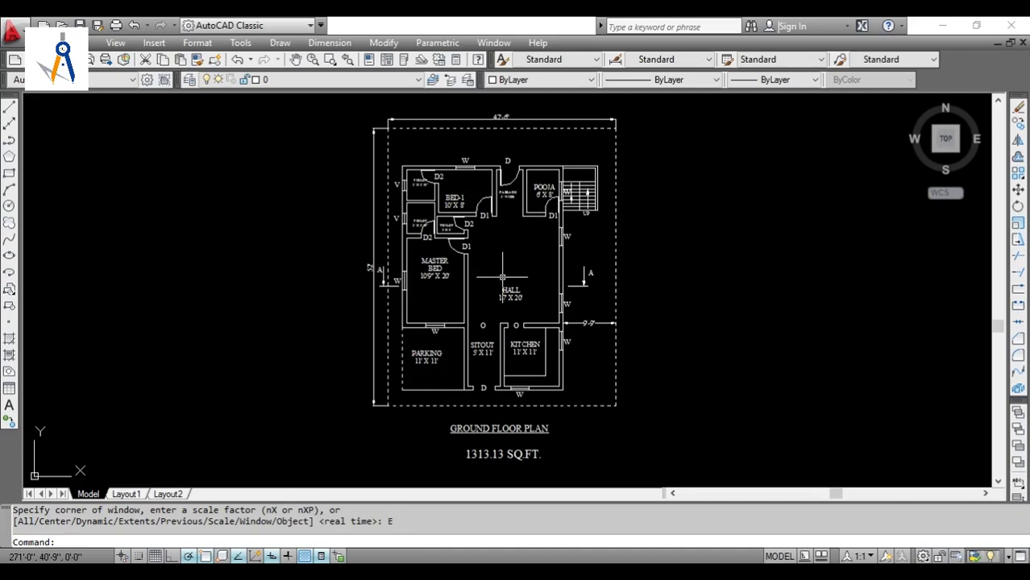
pyautogui.hotkey('ctrl', '2')
pyautogui.click(502, 278)
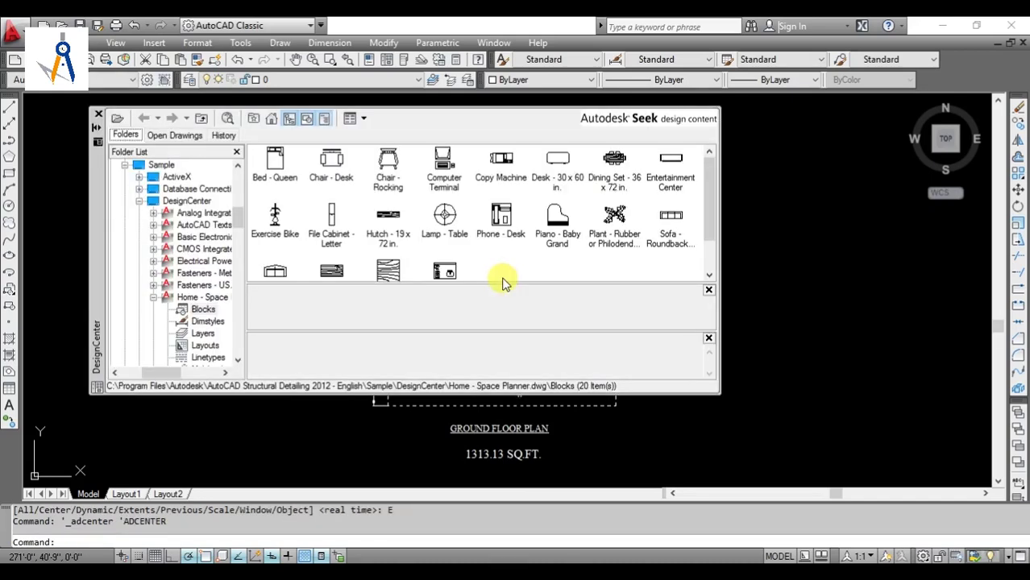
pyautogui.click(162, 384)
pyautogui.moveTo(162, 384); pyautogui.dragTo(167, 322)
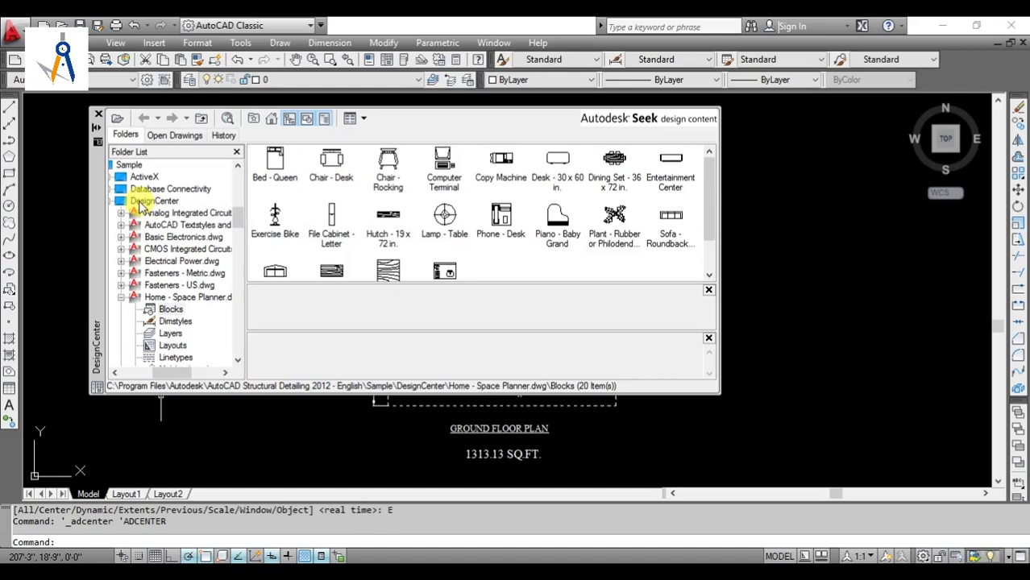
# - Browse the Home - Space Planner, Kitchens and Landscaping sample drawings in the folder list
pyautogui.click(154, 296)
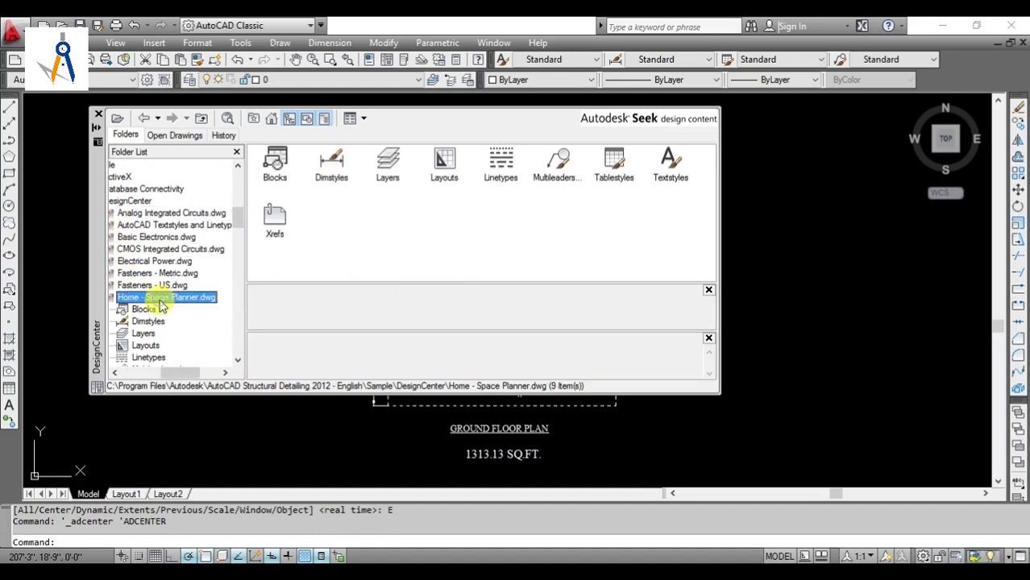
pyautogui.moveTo(181, 373); pyautogui.dragTo(171, 373)
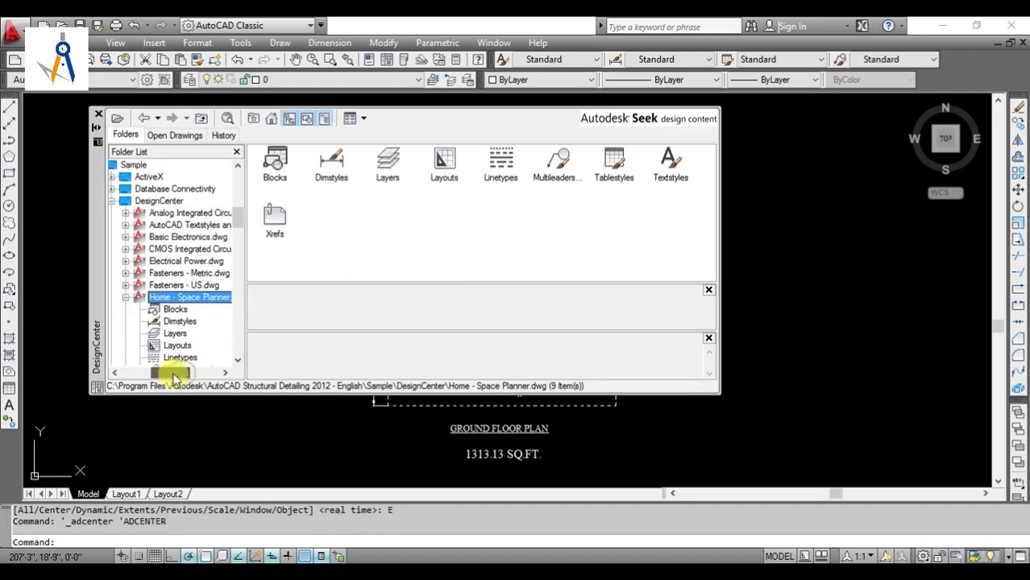
pyautogui.click(128, 298)
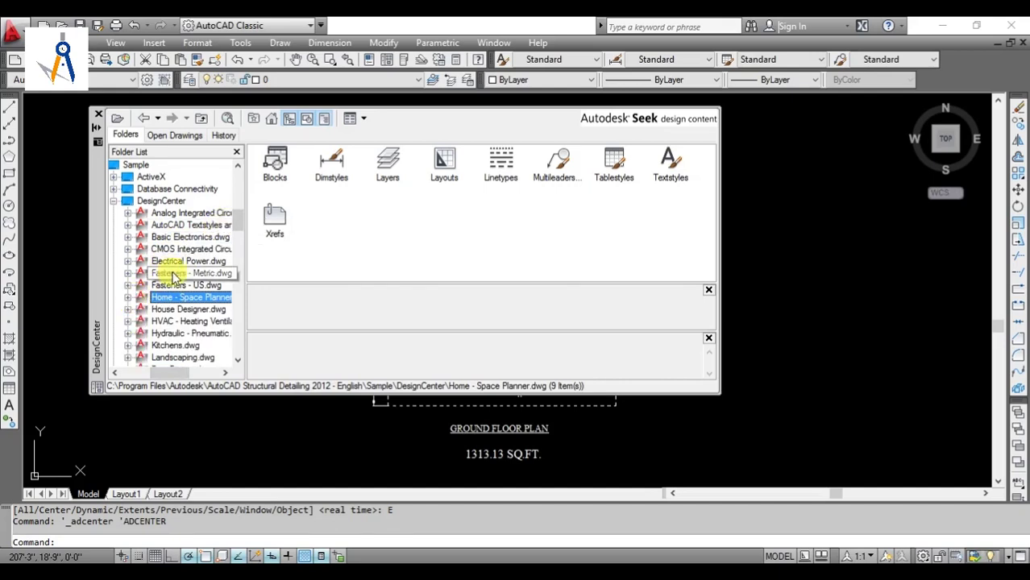
pyautogui.scroll(-2, 234, 223)
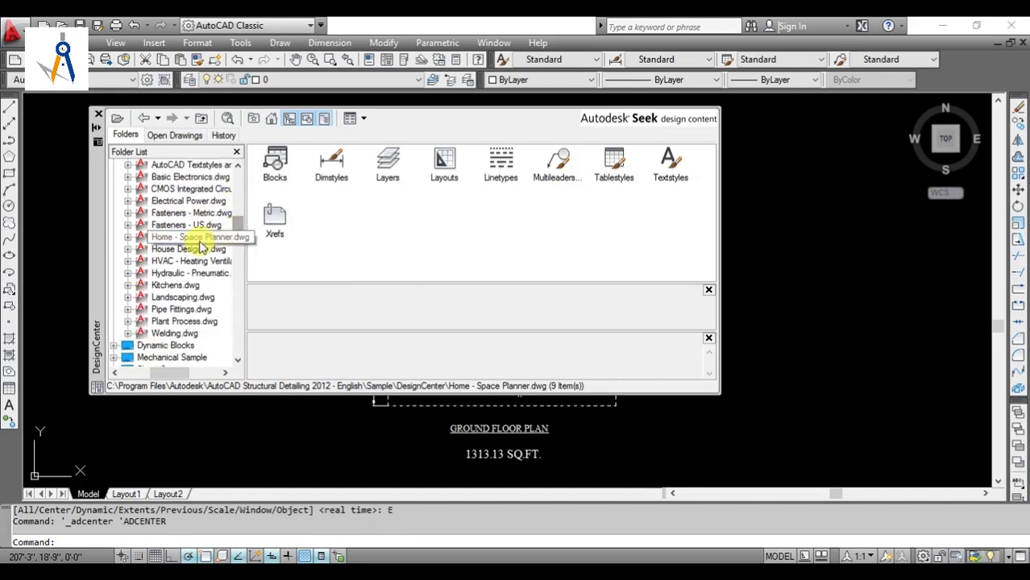
pyautogui.click(177, 286)
pyautogui.click(182, 298)
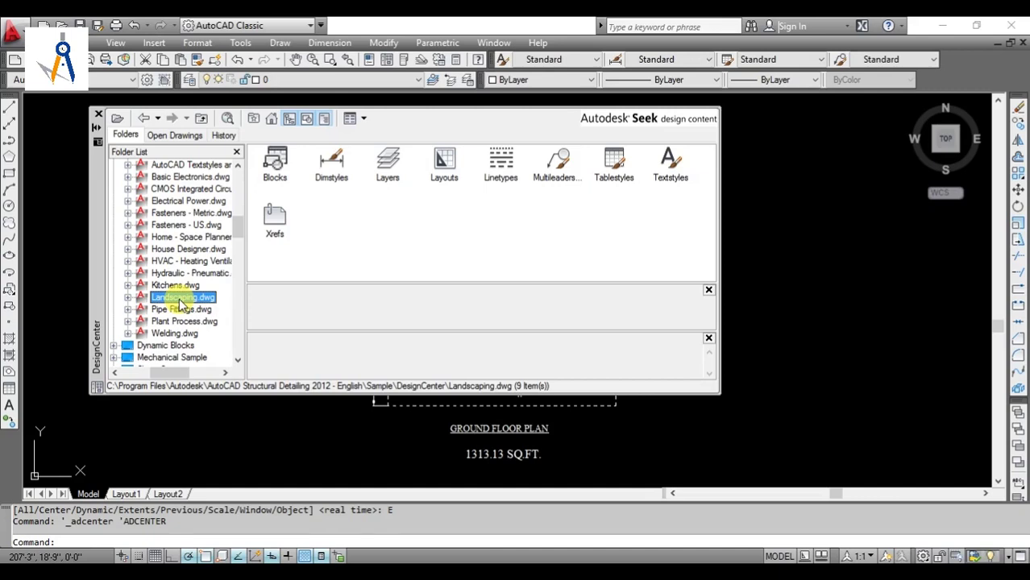
pyautogui.scroll(7, 237, 207)
pyautogui.moveTo(237, 207)
pyautogui.mouseDown()
pyautogui.moveTo(237, 226)
pyautogui.moveTo(237, 212)
pyautogui.mouseUp()
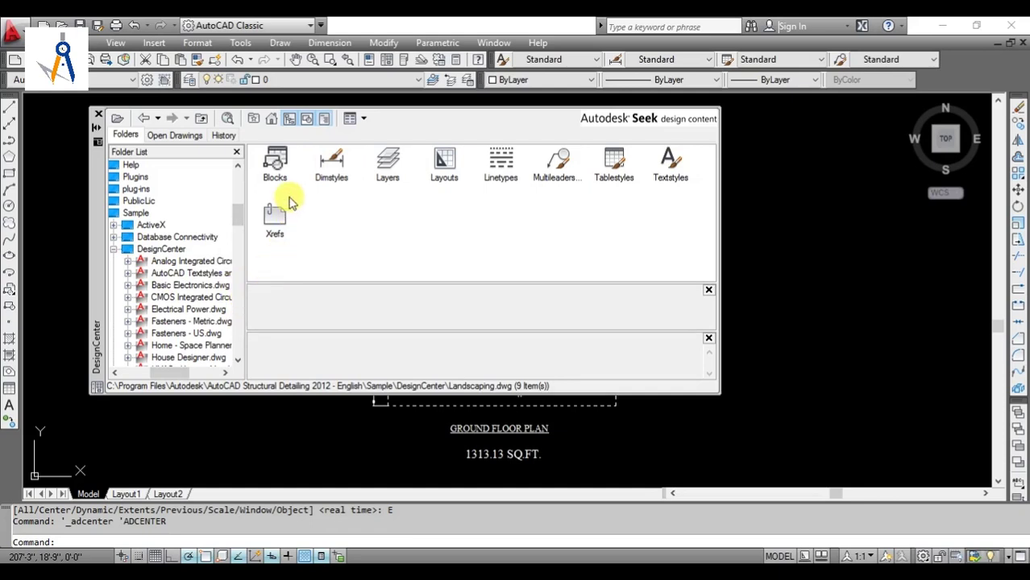
# - Toggle the folder tree off and back on, show the Autodesk folders, and start loading a drawing
pyautogui.click(289, 119)
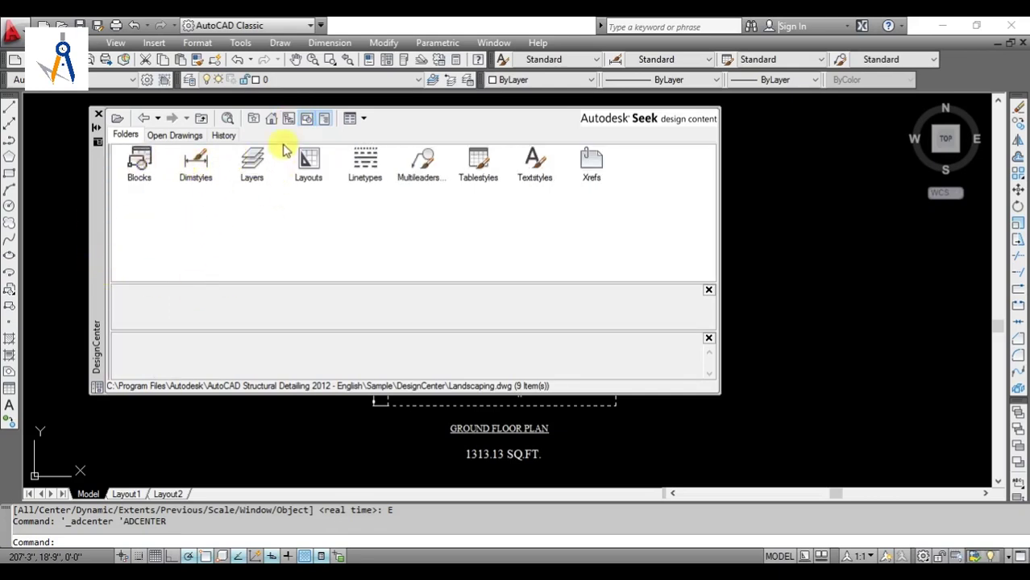
pyautogui.click(288, 118)
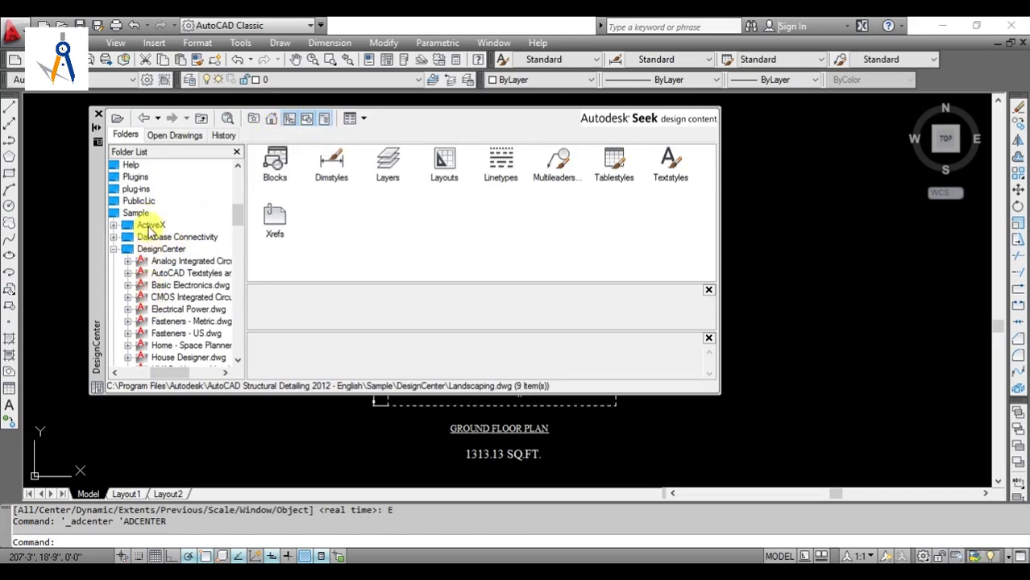
pyautogui.click(117, 120)
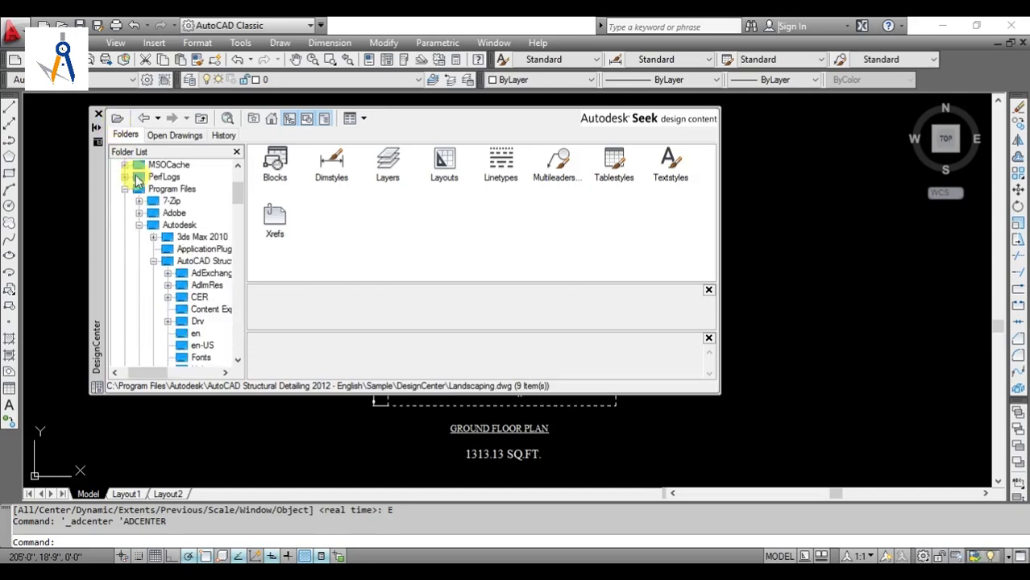
pyautogui.click(118, 121)
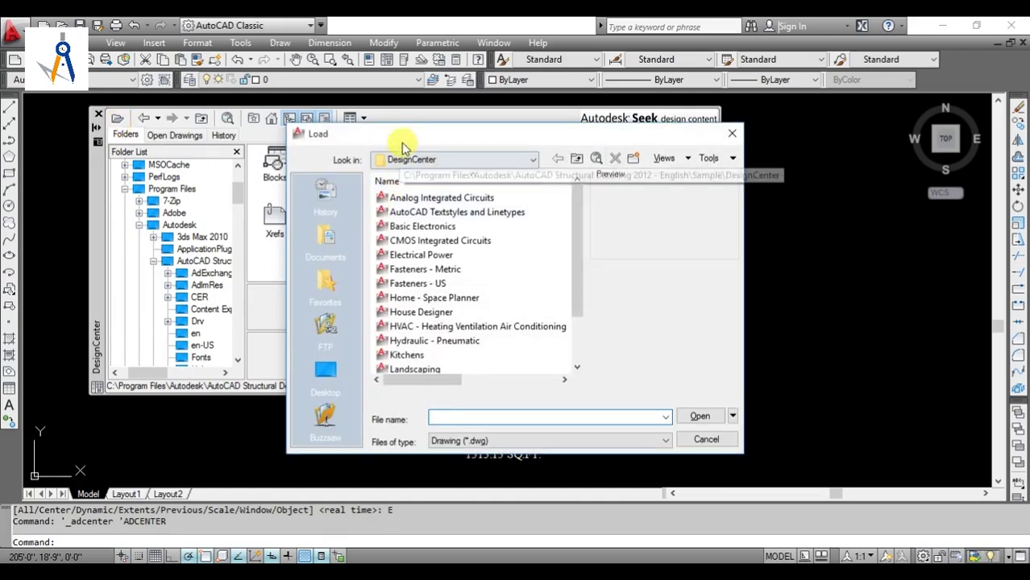
# - In the Load window, browse from This PC to C:\Program Files\Autodesk
pyautogui.moveTo(403, 146); pyautogui.dragTo(356, 138)
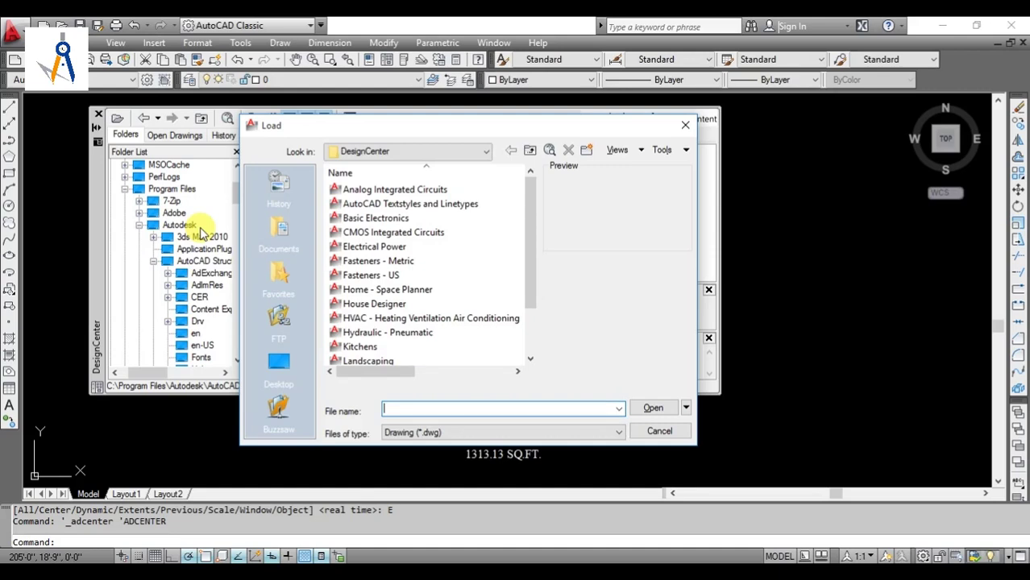
pyautogui.click(280, 373)
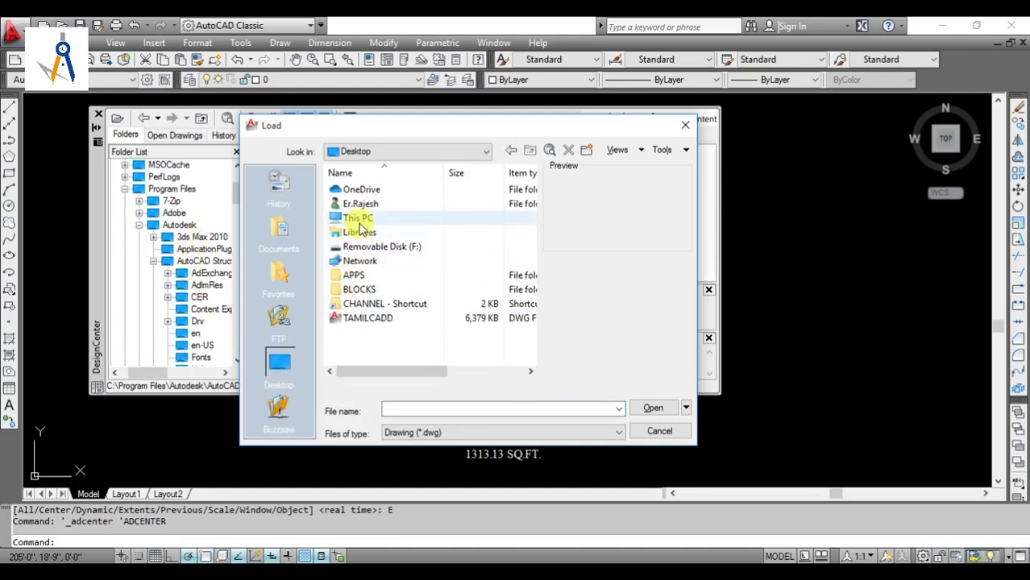
pyautogui.doubleClick(358, 221)
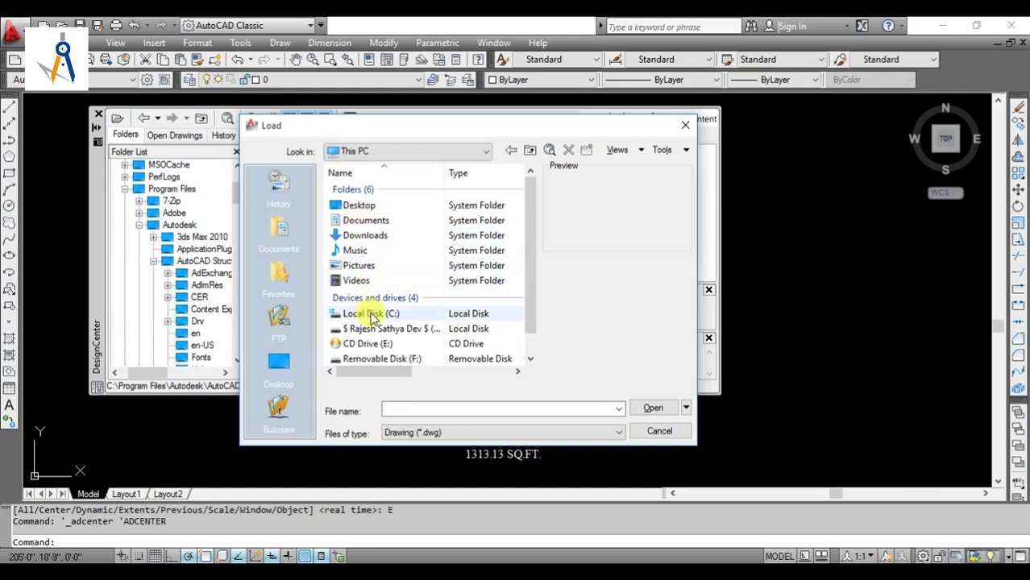
pyautogui.doubleClick(370, 316)
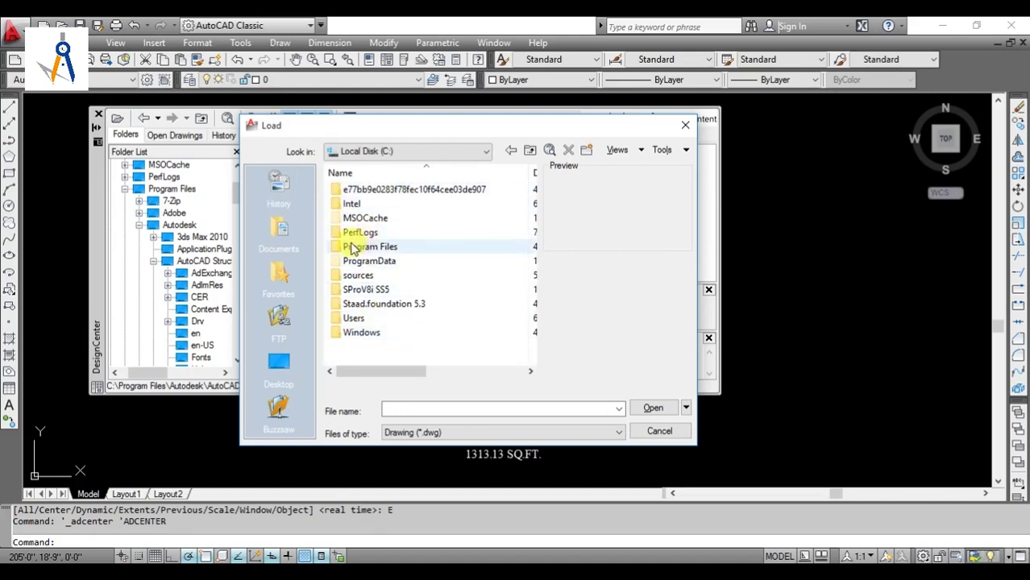
pyautogui.doubleClick(371, 249)
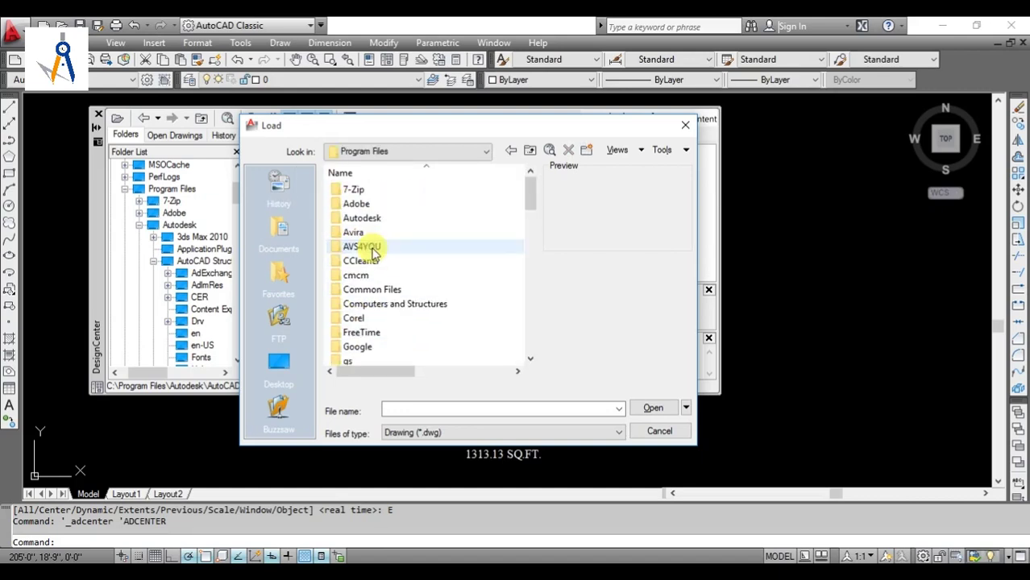
pyautogui.doubleClick(380, 221)
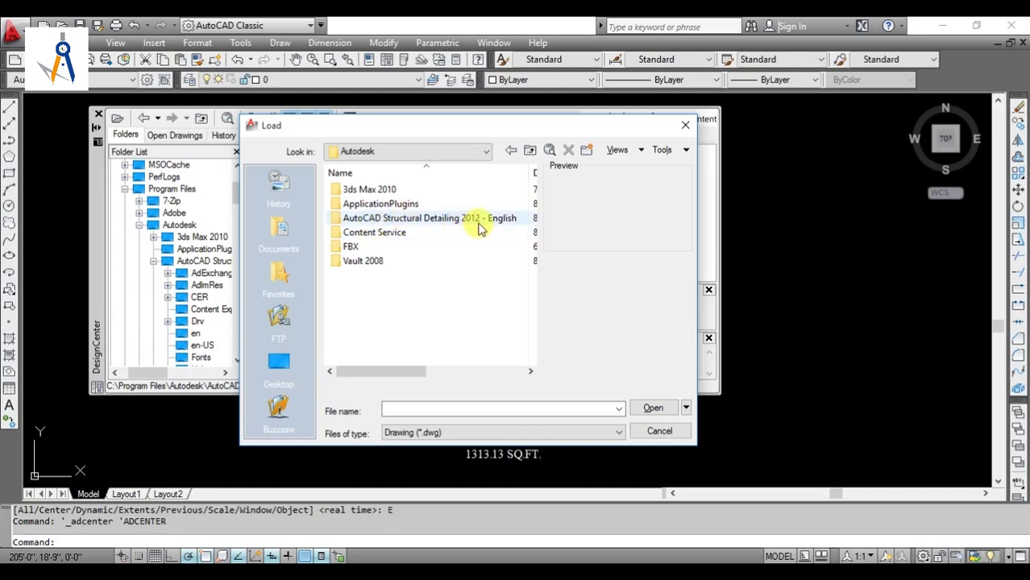
# - Load Home - Space Planner.dwg from AutoCAD Structural Detailing 2012 > Sample > DesignCenter
pyautogui.moveTo(480, 229)
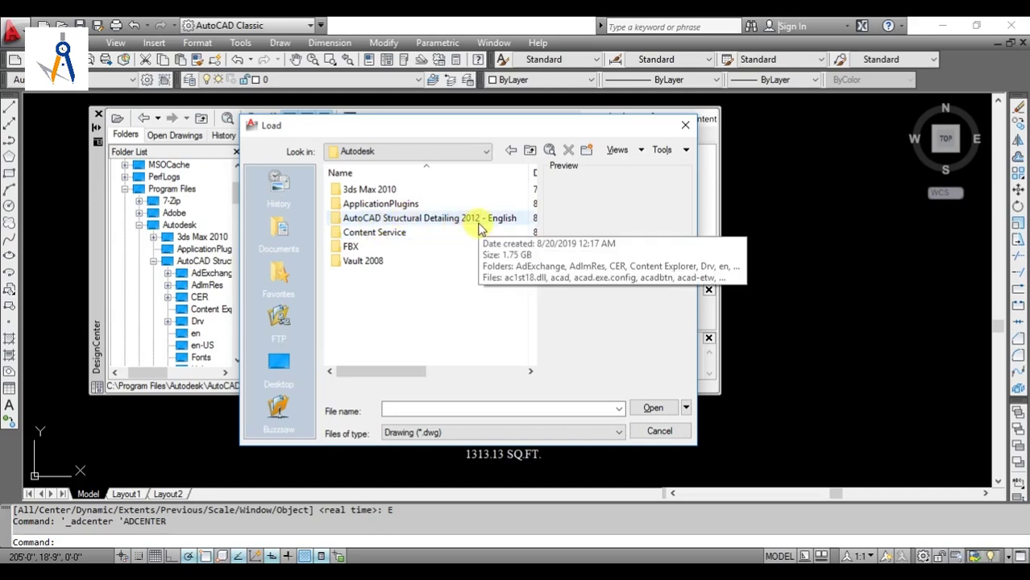
pyautogui.doubleClick(444, 219)
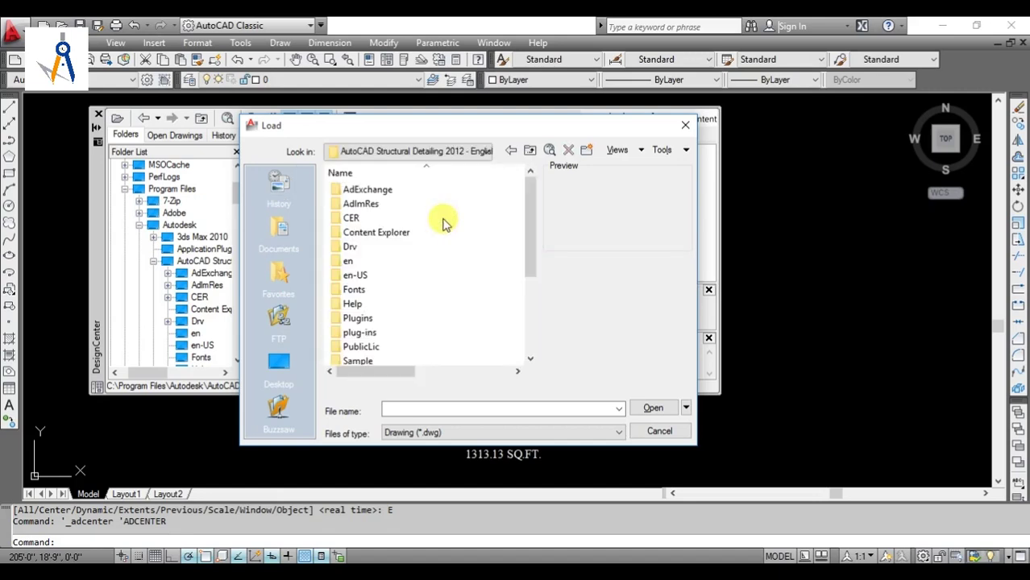
pyautogui.moveTo(531, 252); pyautogui.dragTo(527, 295)
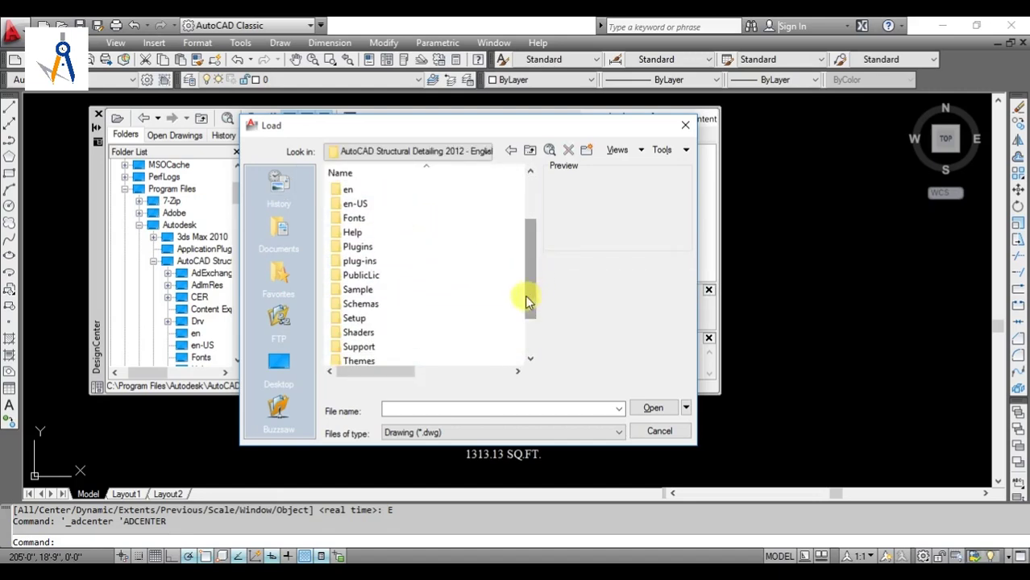
pyautogui.doubleClick(357, 292)
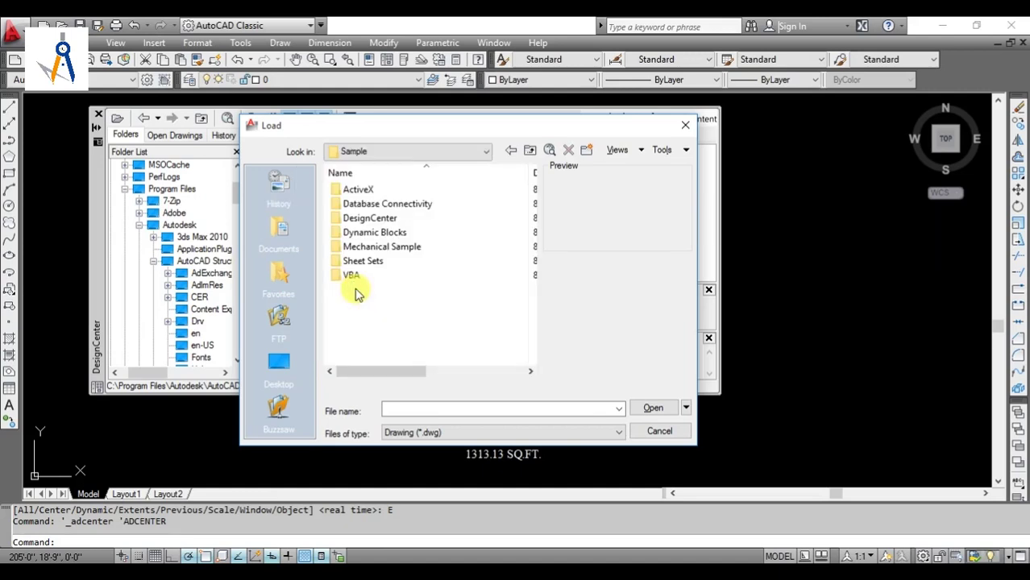
pyautogui.doubleClick(367, 220)
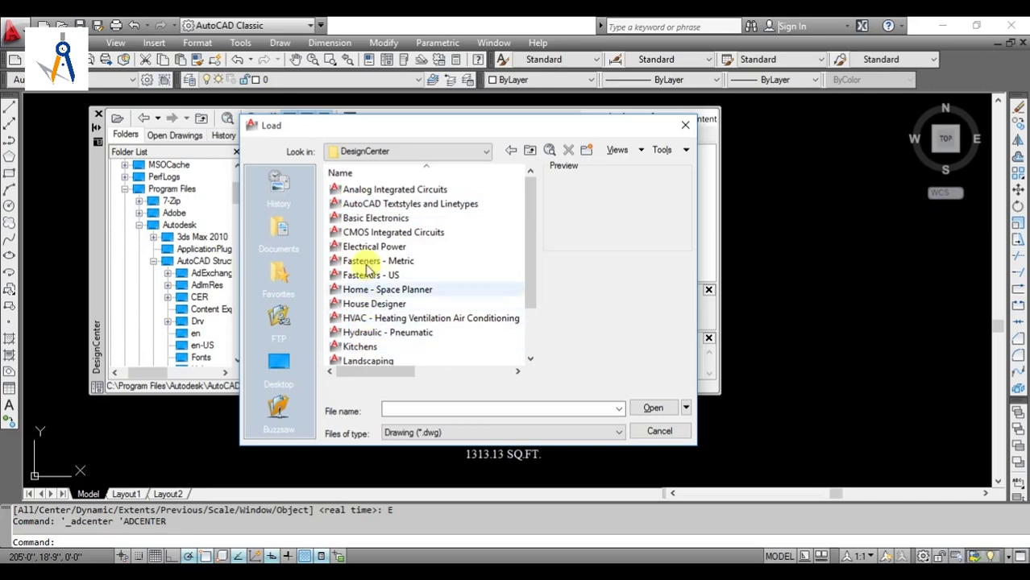
pyautogui.click(368, 295)
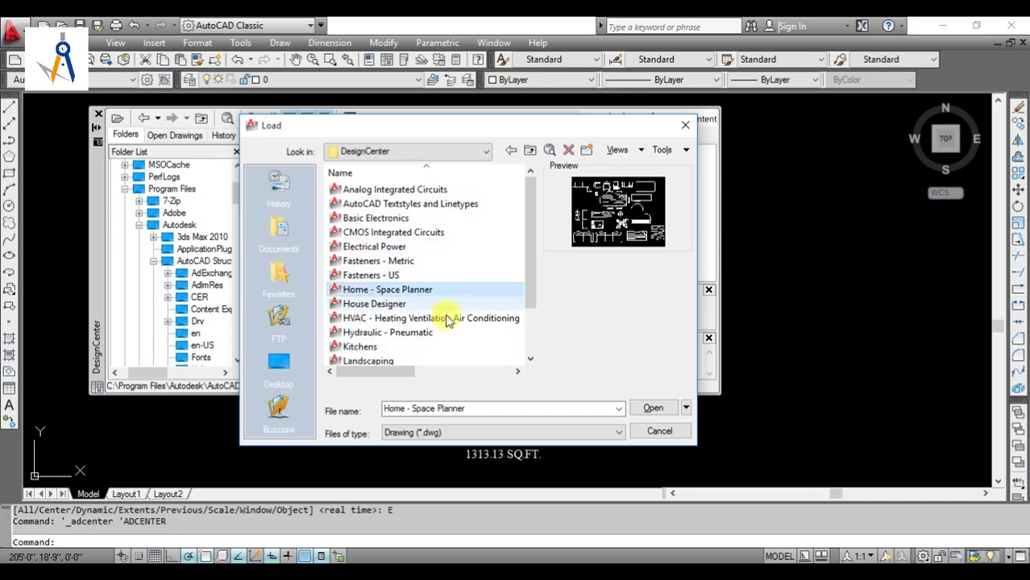
pyautogui.click(652, 408)
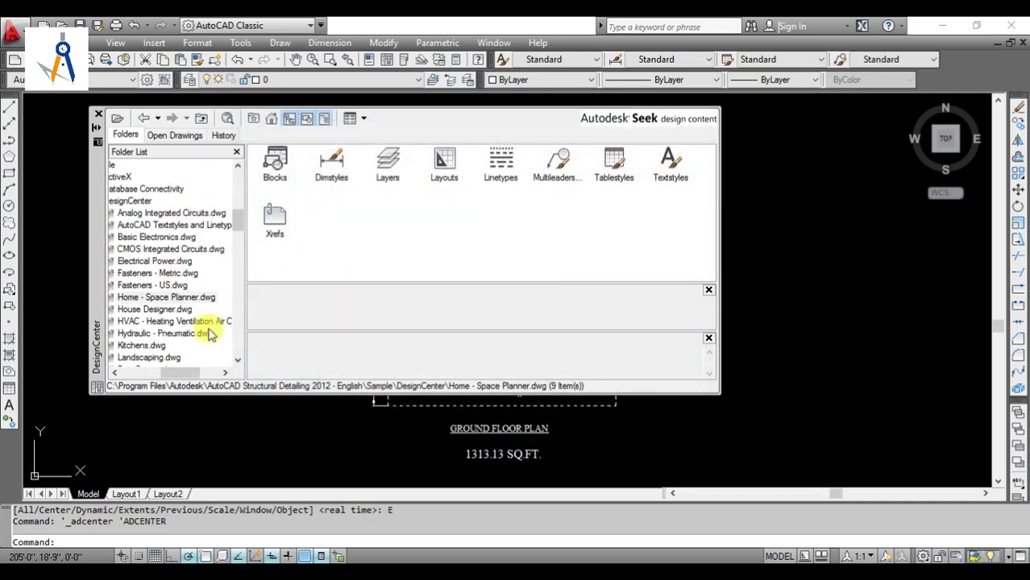
pyautogui.moveTo(193, 372); pyautogui.dragTo(144, 373)
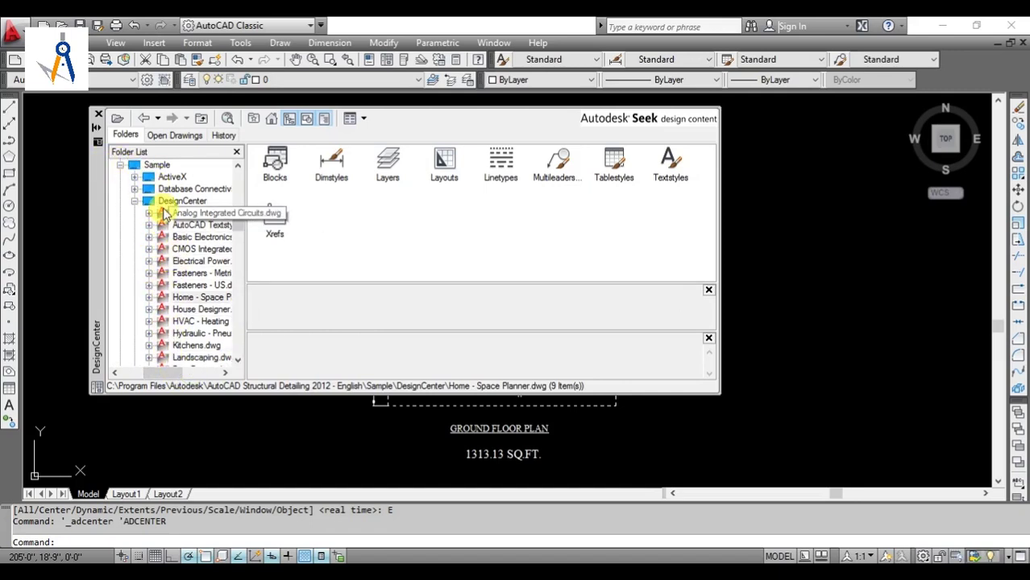
# - List Home - Space Planner's blocks and preview the dining set, 30x60 desk, rocking chair and exercise bike
pyautogui.click(182, 300)
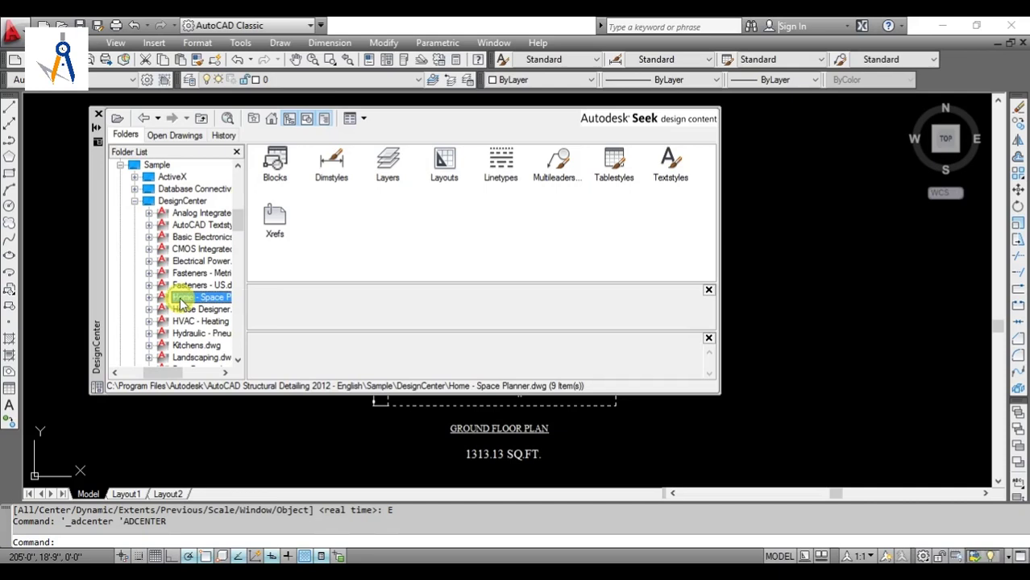
pyautogui.doubleClick(276, 165)
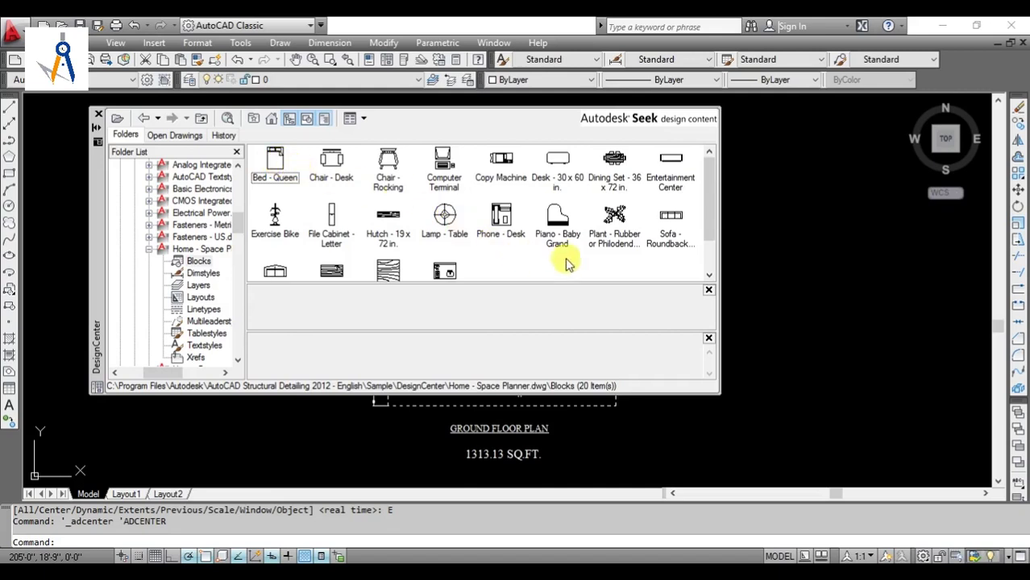
pyautogui.click(672, 233)
pyautogui.click(608, 179)
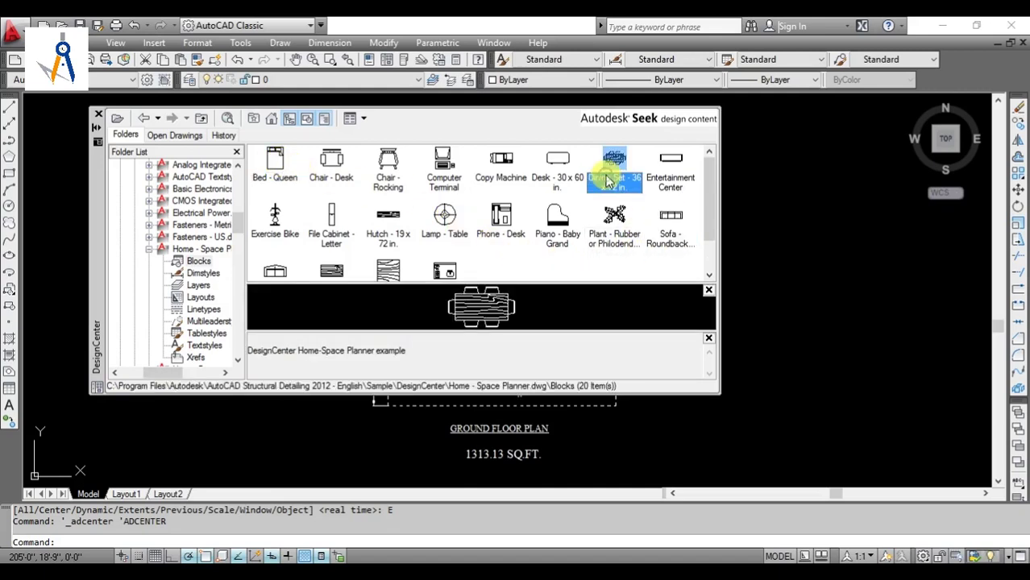
pyautogui.click(563, 180)
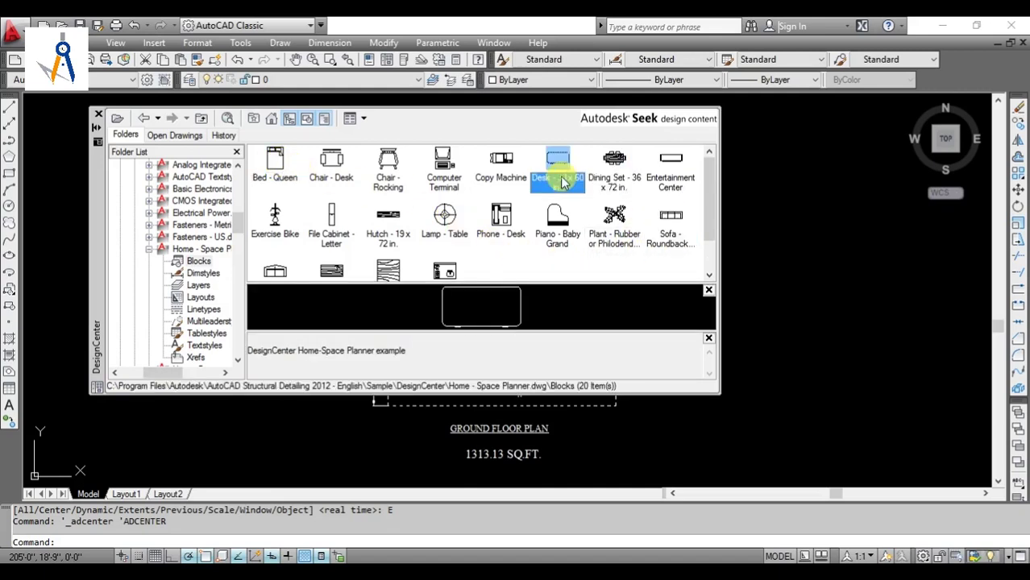
pyautogui.click(390, 184)
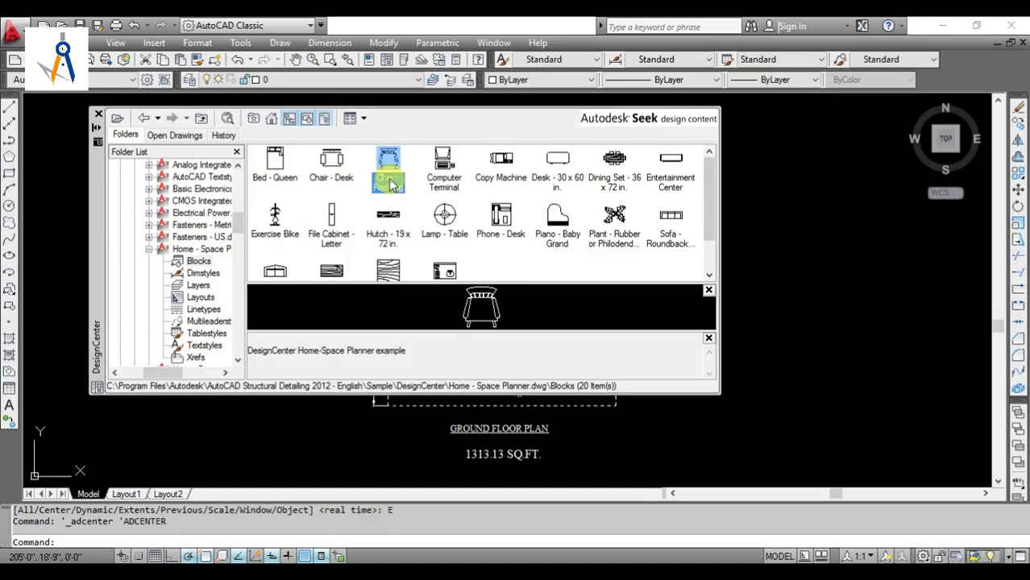
pyautogui.click(281, 239)
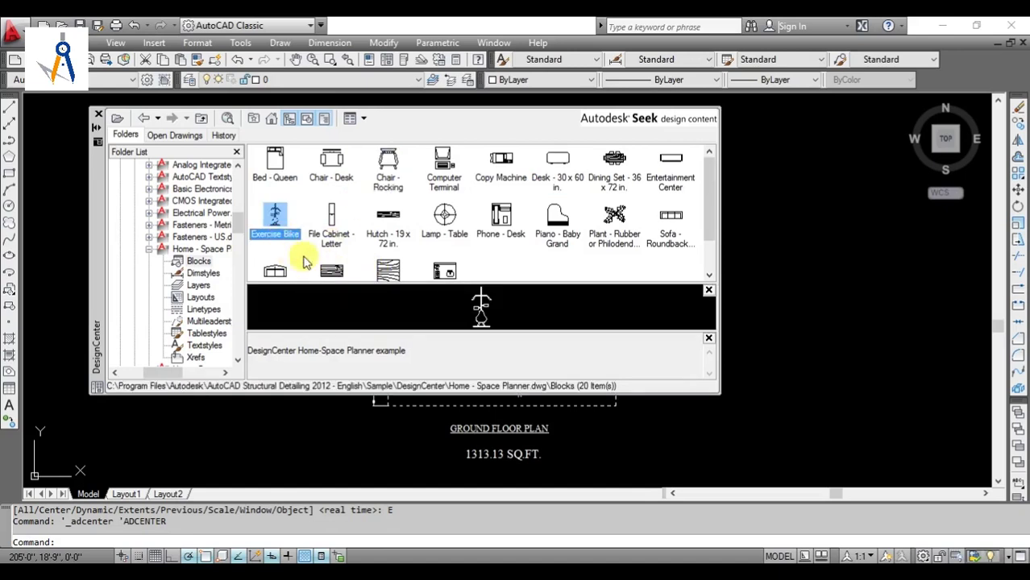
# - Preview the 5 ft loveseat and baby grand piano, then drag the 7 ft roundback sofa beside the plan
pyautogui.click(275, 272)
pyautogui.scroll(-1, 330, 270)
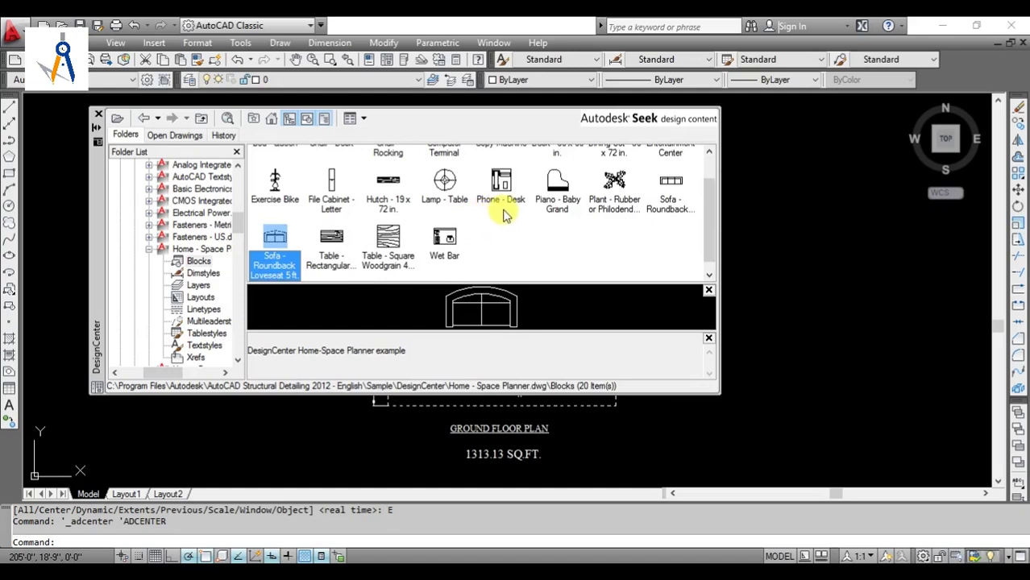
pyautogui.click(559, 194)
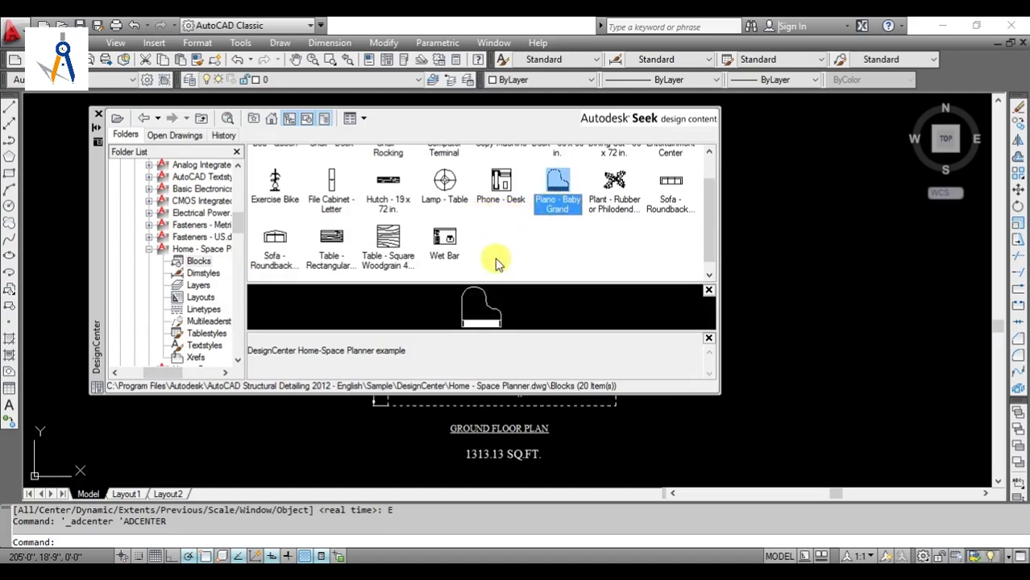
pyautogui.scroll(1, 703, 211)
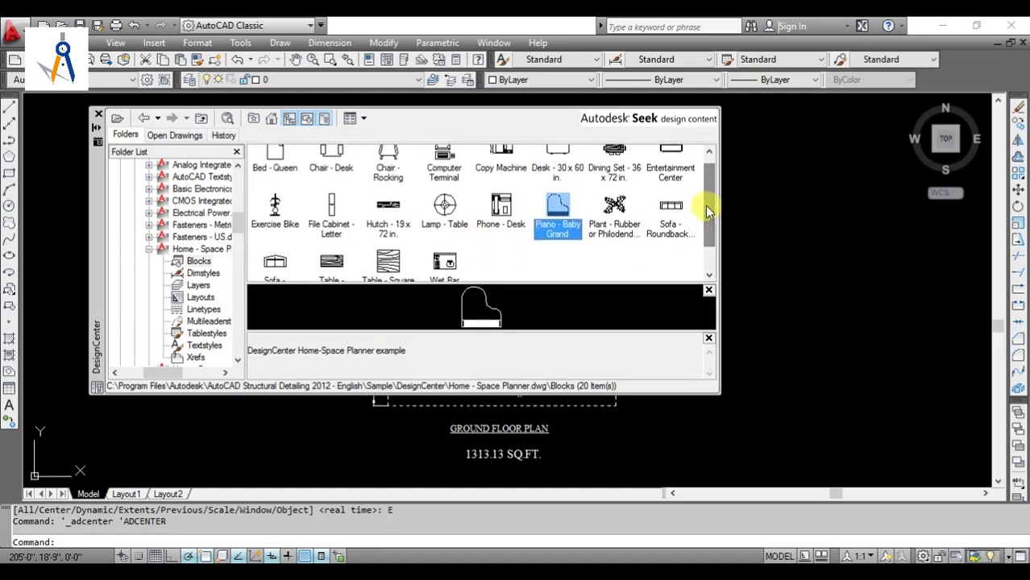
pyautogui.click(676, 212)
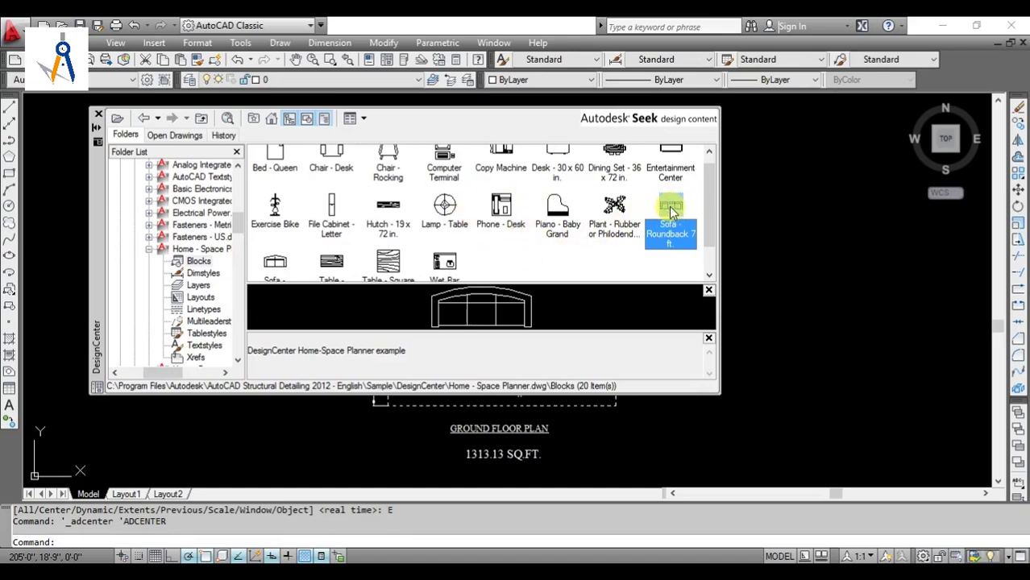
pyautogui.moveTo(673, 211); pyautogui.dragTo(765, 229)
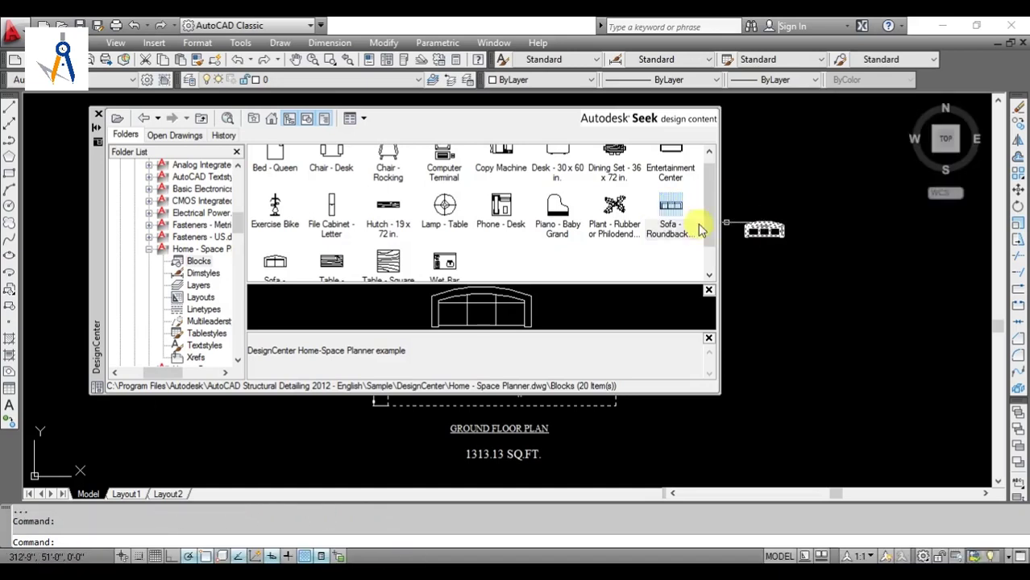
# - Drag the 5 ft loveseat, rubber plant, dining set and rocking chair beside the plan, then close DesignCenter
pyautogui.moveTo(274, 263)
pyautogui.mouseDown()
pyautogui.moveTo(787, 274)
pyautogui.moveTo(768, 259)
pyautogui.moveTo(767, 271)
pyautogui.mouseUp()
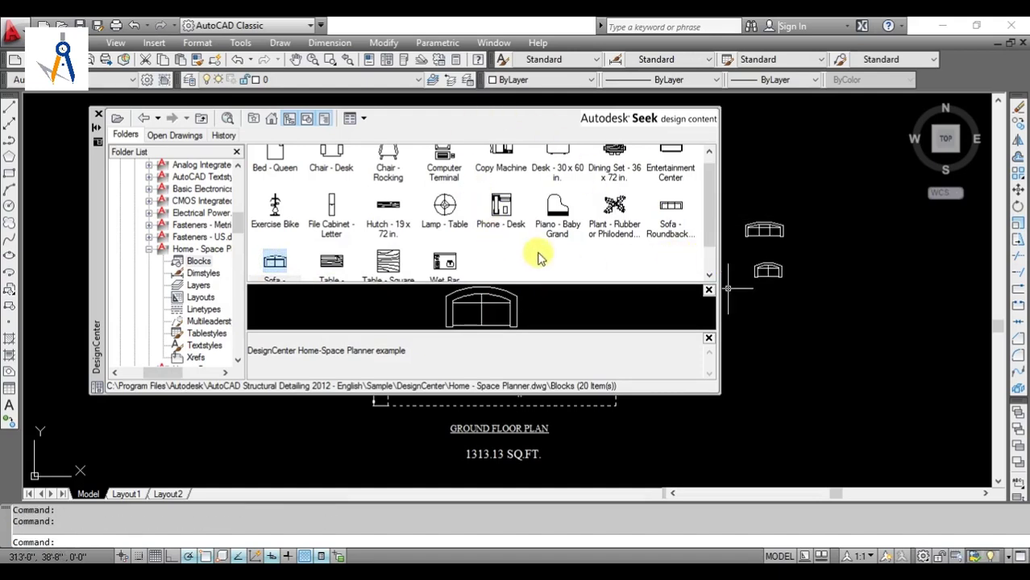
pyautogui.moveTo(615, 207)
pyautogui.mouseDown()
pyautogui.moveTo(720, 283)
pyautogui.moveTo(772, 302)
pyautogui.mouseUp()
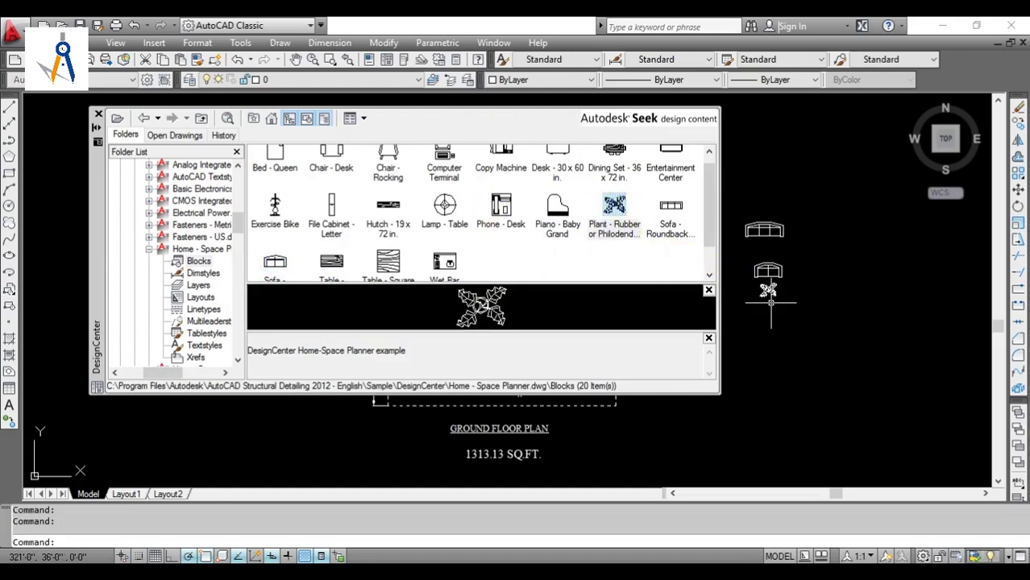
pyautogui.moveTo(710, 230); pyautogui.dragTo(709, 225)
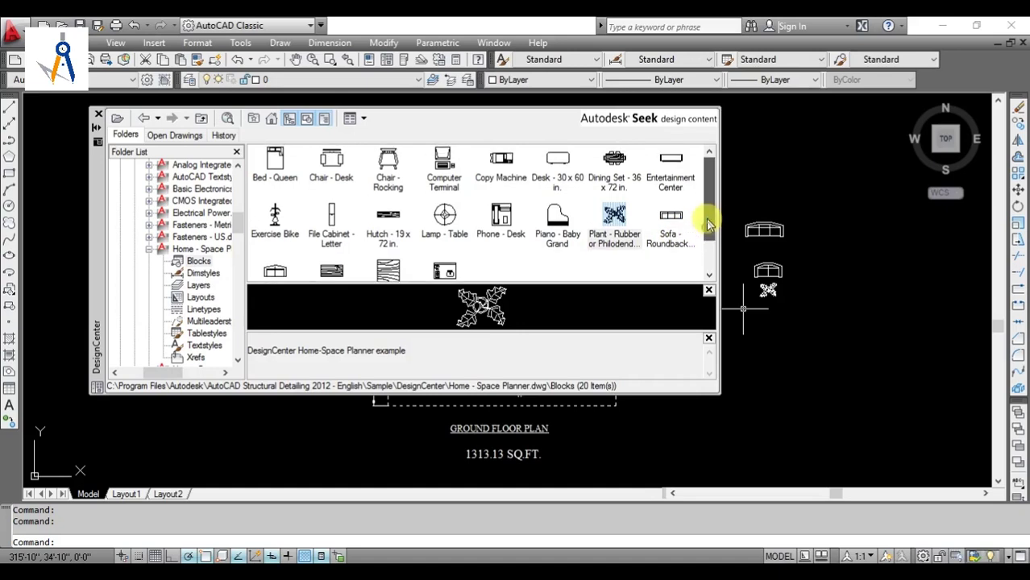
pyautogui.moveTo(612, 165)
pyautogui.mouseDown()
pyautogui.moveTo(669, 151)
pyautogui.moveTo(762, 179)
pyautogui.mouseUp()
pyautogui.moveTo(387, 168); pyautogui.dragTo(814, 240)
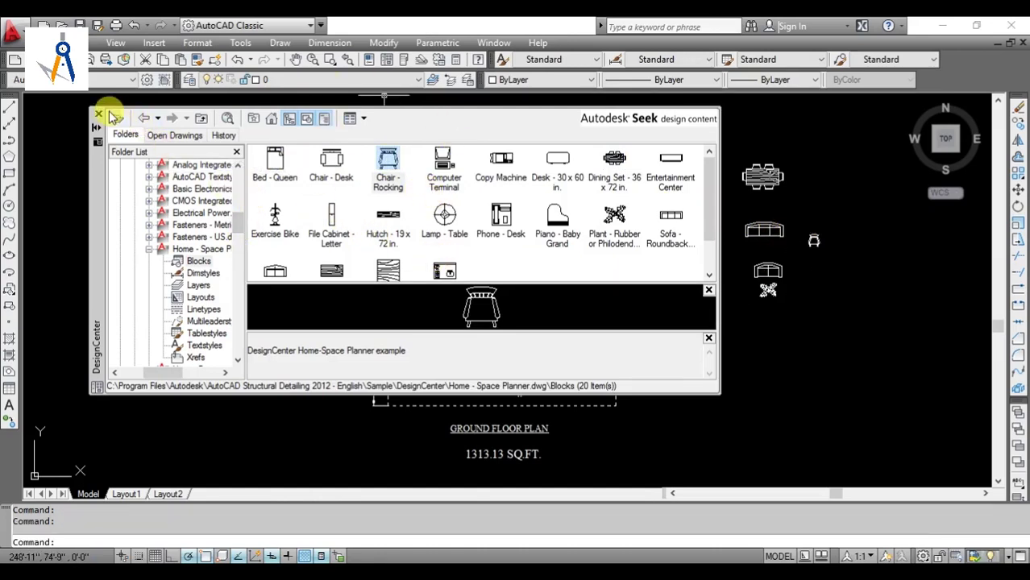
pyautogui.click(98, 115)
# - Move the 7 ft roundback sofa to the top of the hall
pyautogui.click(538, 290)
pyautogui.scroll(1, 538, 290)
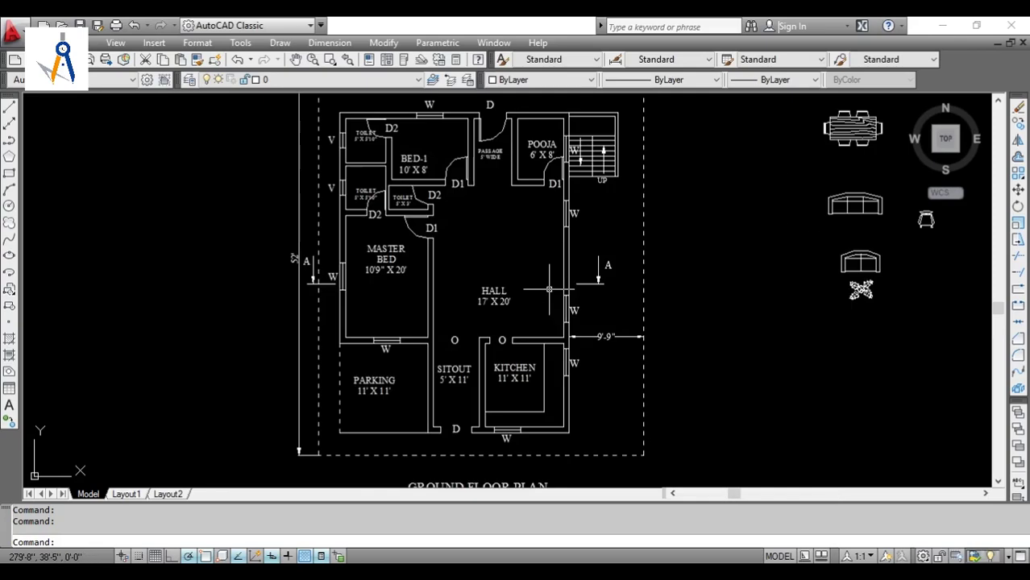
pyautogui.press('Escape')
pyautogui.click(794, 251)
pyautogui.click(740, 217)
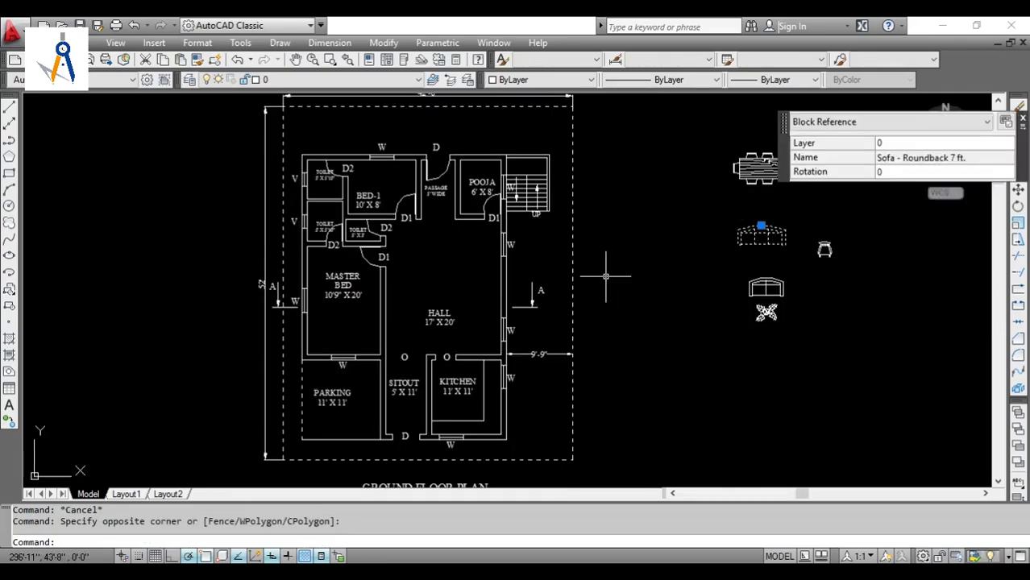
pyautogui.write('M')
pyautogui.press('Return')
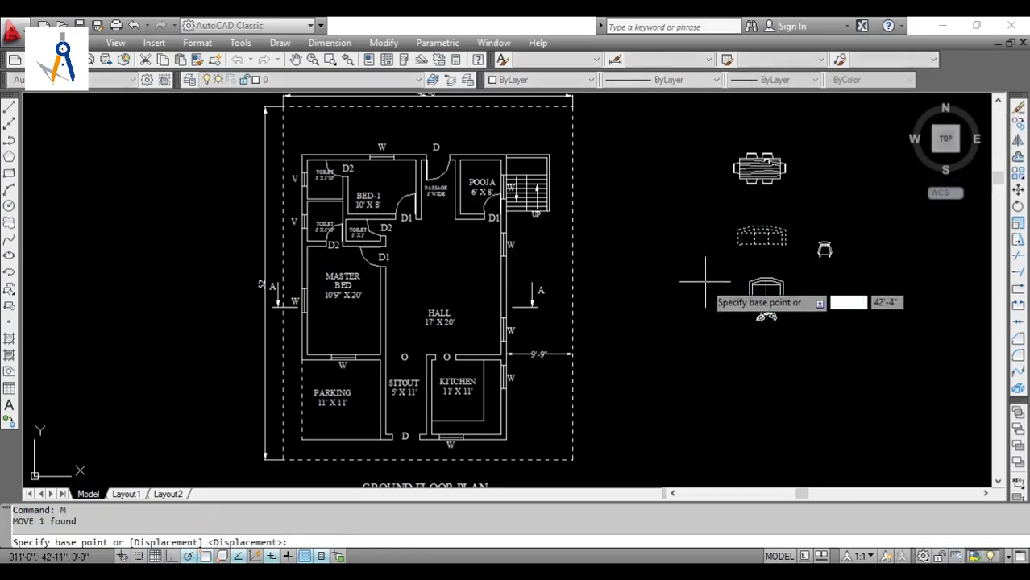
pyautogui.scroll(1, 770, 233)
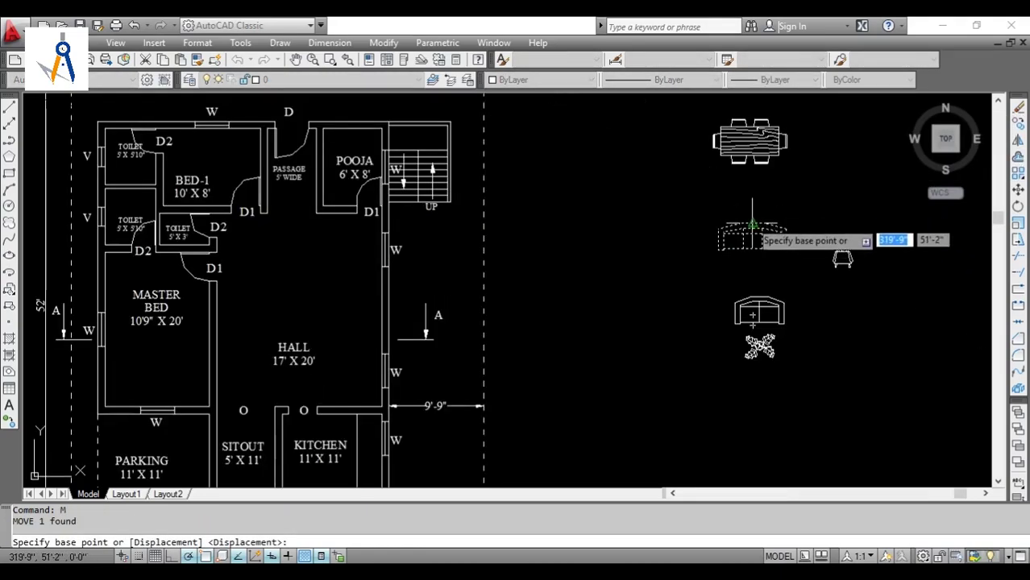
pyautogui.click(750, 224)
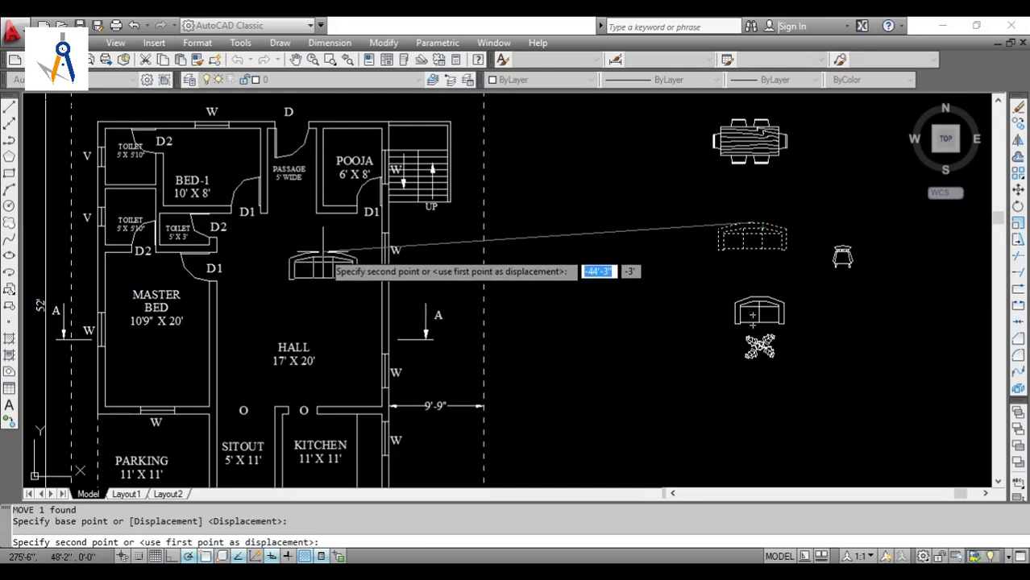
pyautogui.click(325, 228)
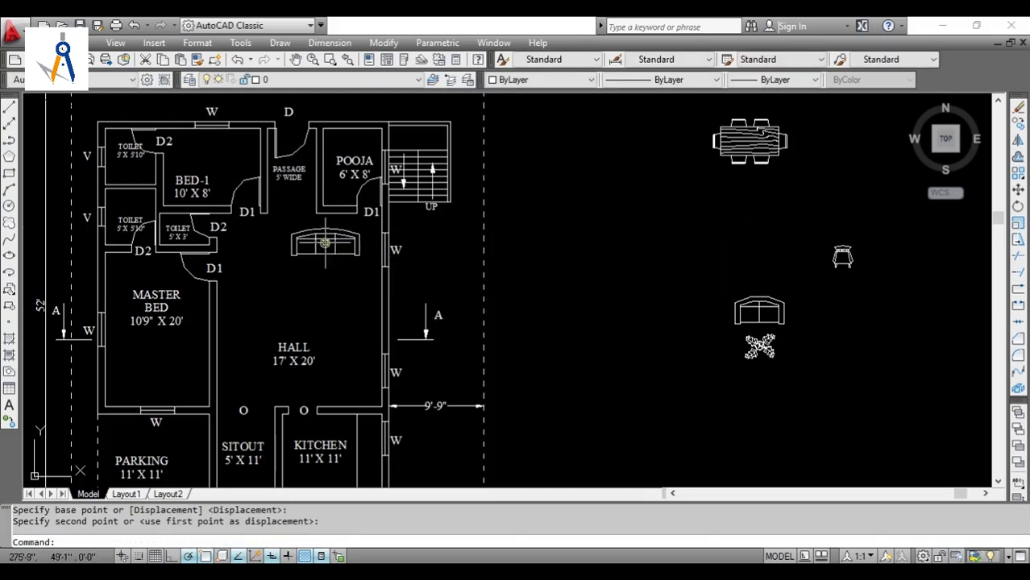
# - Shift the hall sofa slightly lower and delete the loveseat
pyautogui.click(355, 274)
pyautogui.click(290, 233)
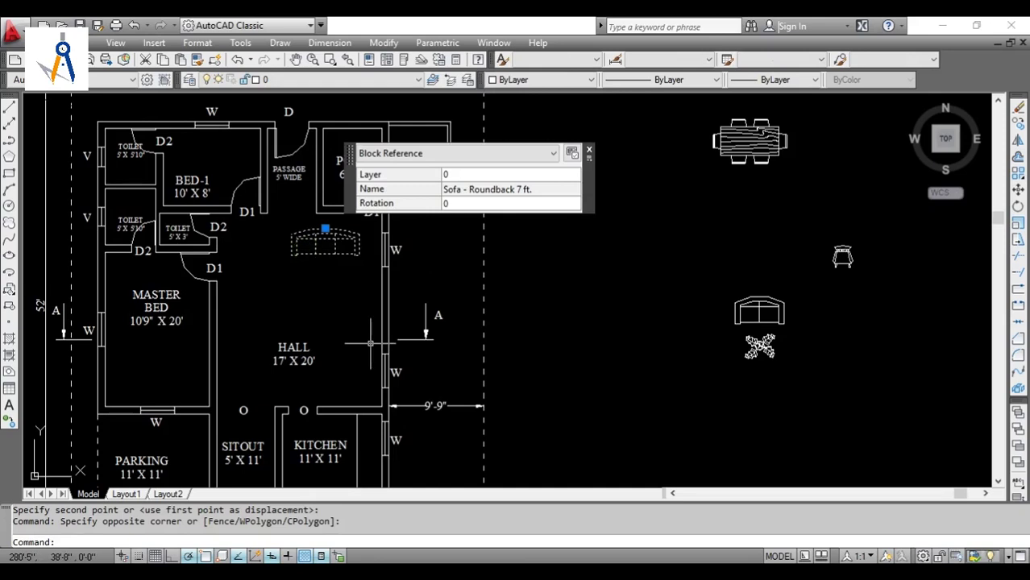
pyautogui.write('m')
pyautogui.press('Return')
pyautogui.click(315, 292)
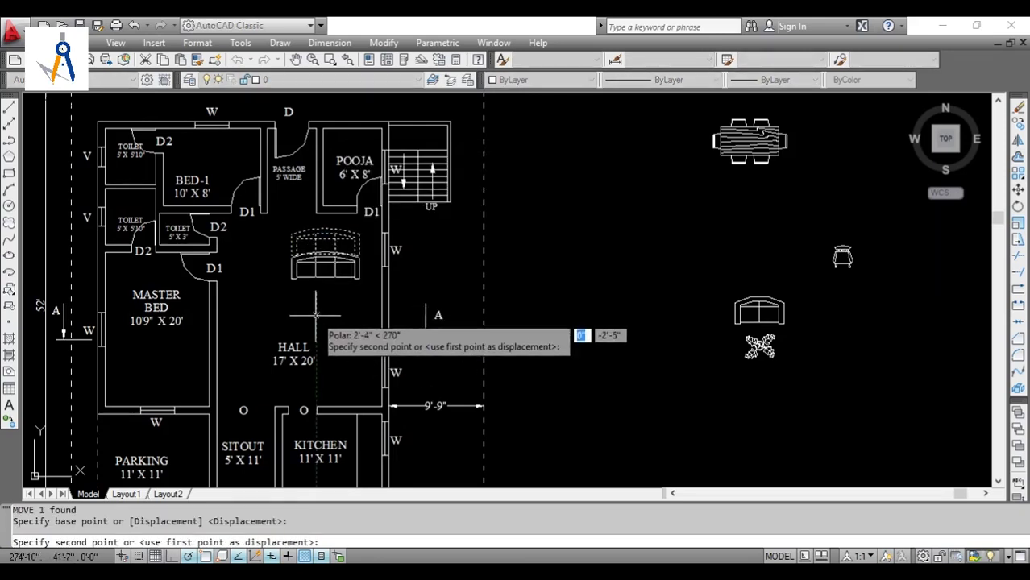
pyautogui.click(315, 316)
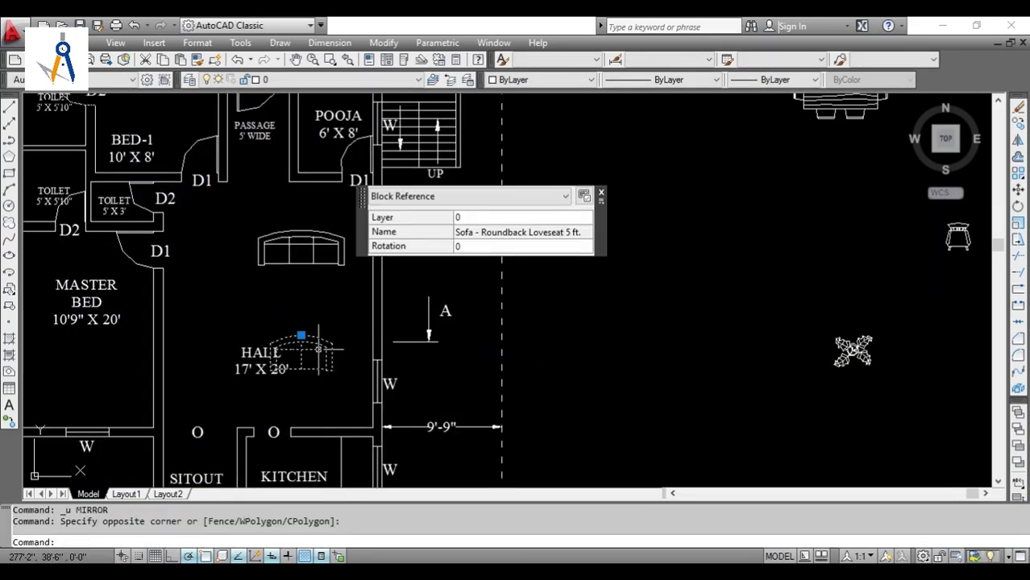
pyautogui.press('Delete')
# - Move the HALL label up and to the left, then turn on Ortho (F8)
pyautogui.click(256, 355)
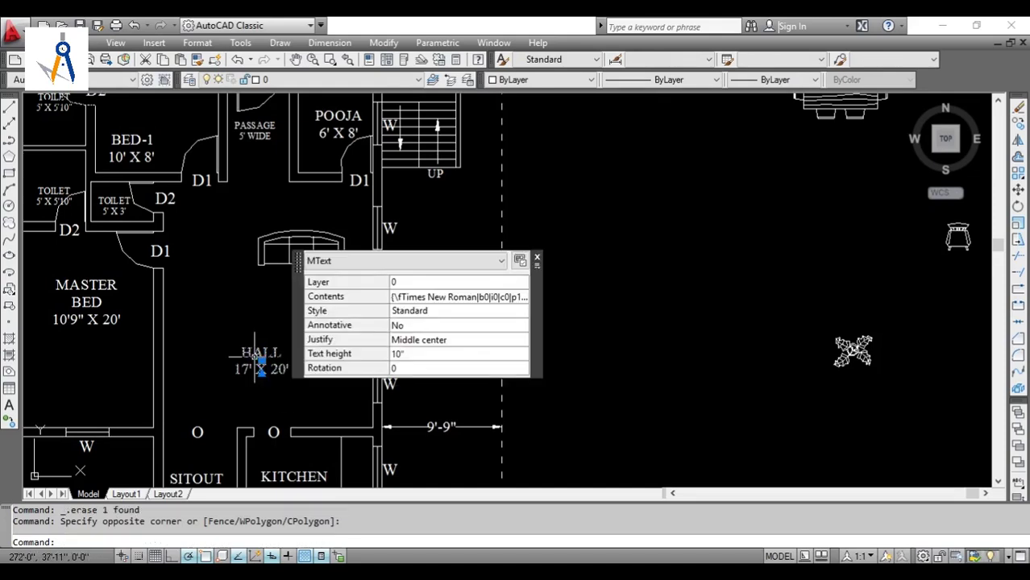
pyautogui.write('m')
pyautogui.press('Return')
pyautogui.click(305, 385)
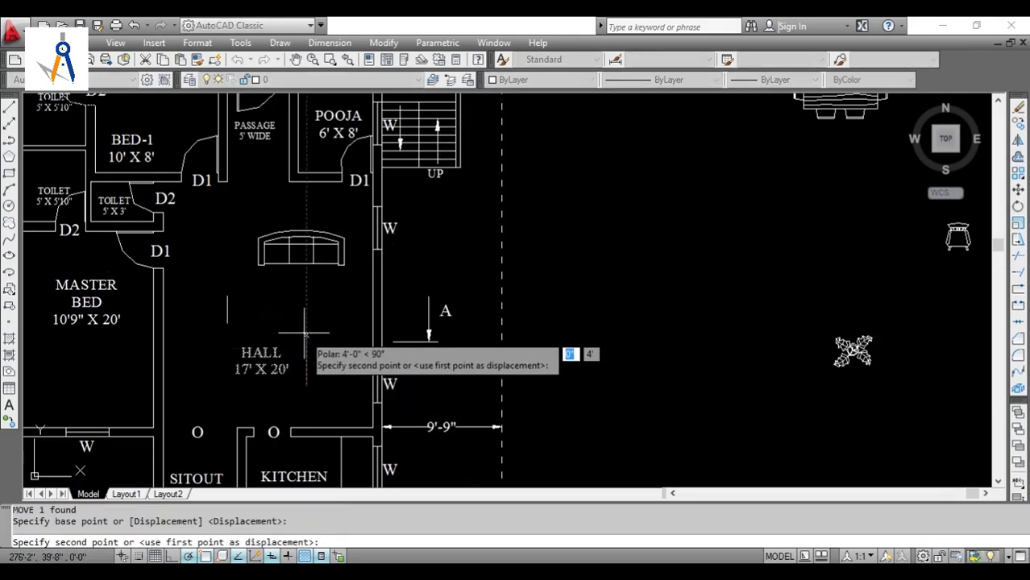
pyautogui.click(272, 326)
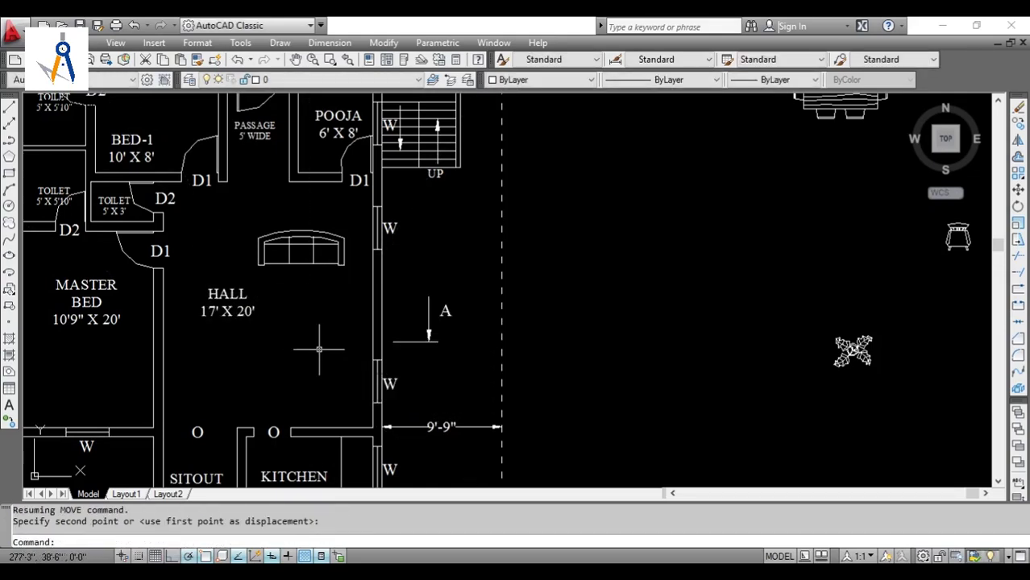
pyautogui.press('F8')
# - Select the dining table and start moving it
pyautogui.scroll(-1, 41, 390)
pyautogui.click(806, 95)
pyautogui.click(621, 283)
pyautogui.write('m')
pyautogui.press('Return')
pyautogui.click(770, 116)
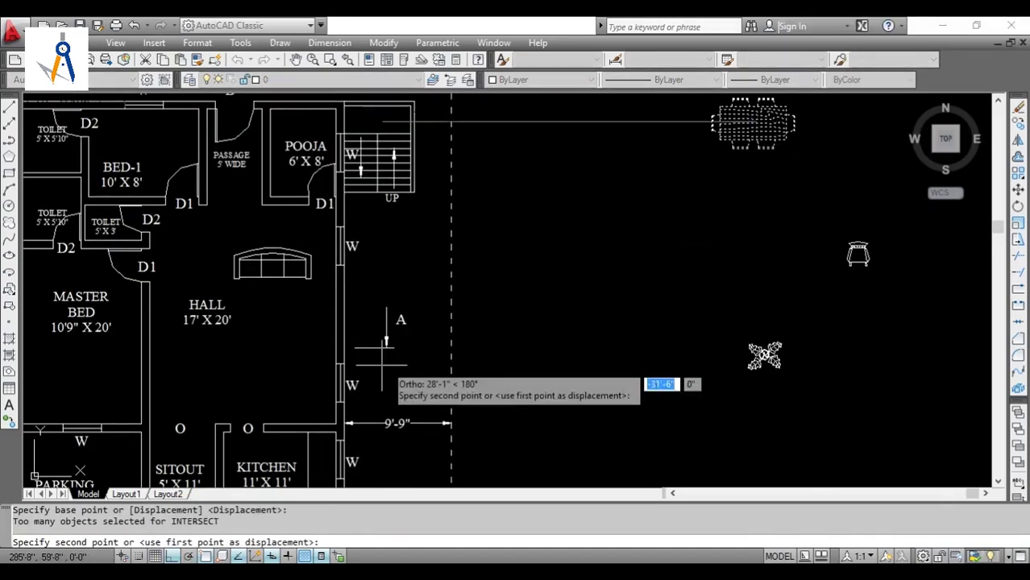
# - Place the dining set in the lower hall
pyautogui.click(280, 362)
pyautogui.scroll(-1, 621, 387)
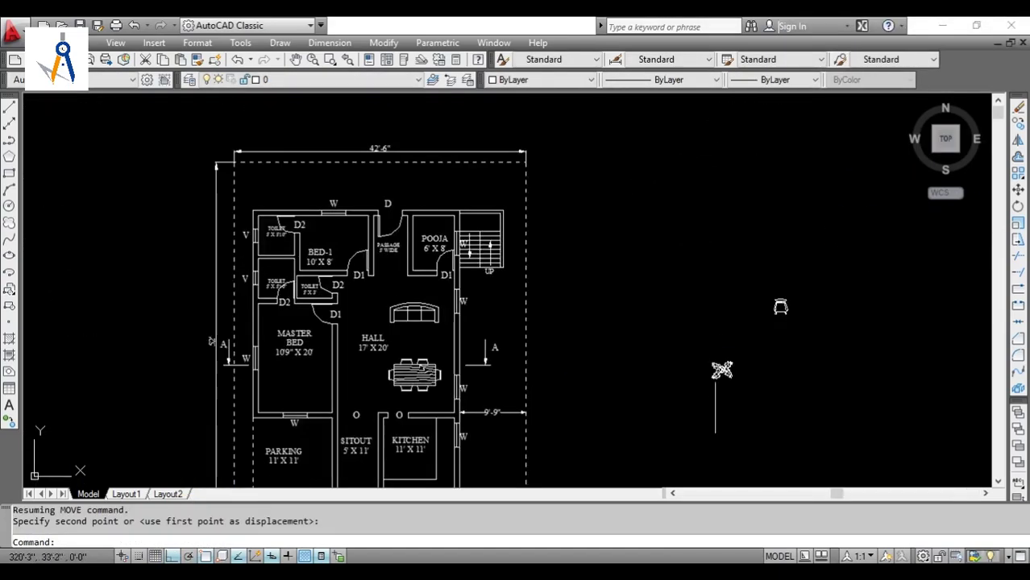
pyautogui.scroll(1, 677, 395)
# - Copy the rubber plant to two spots flanking the entrance door, with Ortho off
pyautogui.moveTo(750, 335); pyautogui.dragTo(658, 420)
pyautogui.write('co')
pyautogui.press('Return')
pyautogui.click(718, 352)
pyautogui.scroll(-5, 367, 371)
pyautogui.scroll(5, 322, 465)
pyautogui.scroll(2, 321, 456)
pyautogui.press('F8')
pyautogui.click(258, 391)
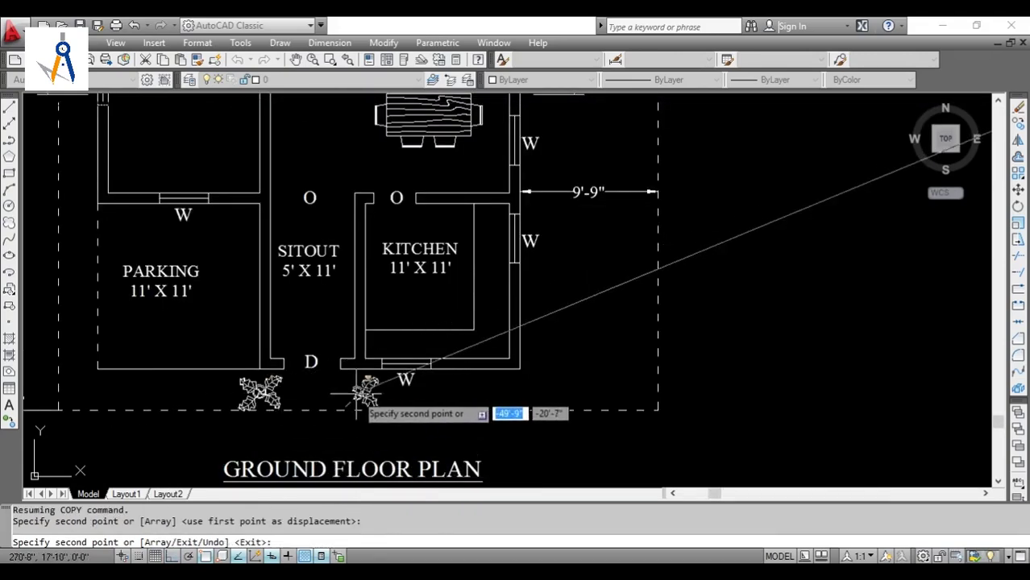
pyautogui.click(356, 396)
pyautogui.scroll(-3, 461, 364)
pyautogui.press('Escape')
pyautogui.scroll(2, 493, 199)
# - Delete the leftover rocking chair and rubber plant, and bring DesignCenter back up
pyautogui.click(872, 342)
pyautogui.click(727, 198)
pyautogui.press('Delete')
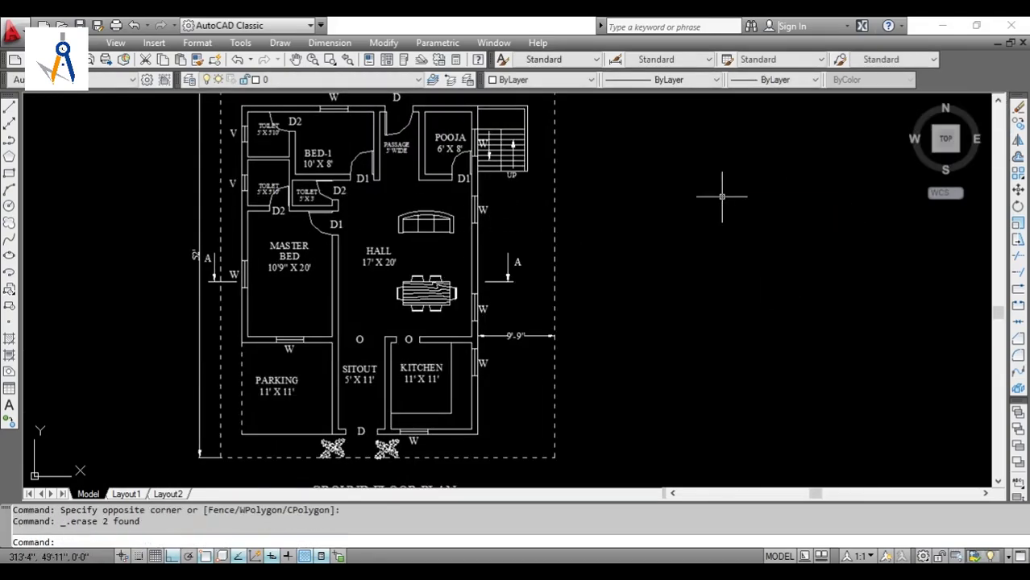
pyautogui.scroll(1, 284, 256)
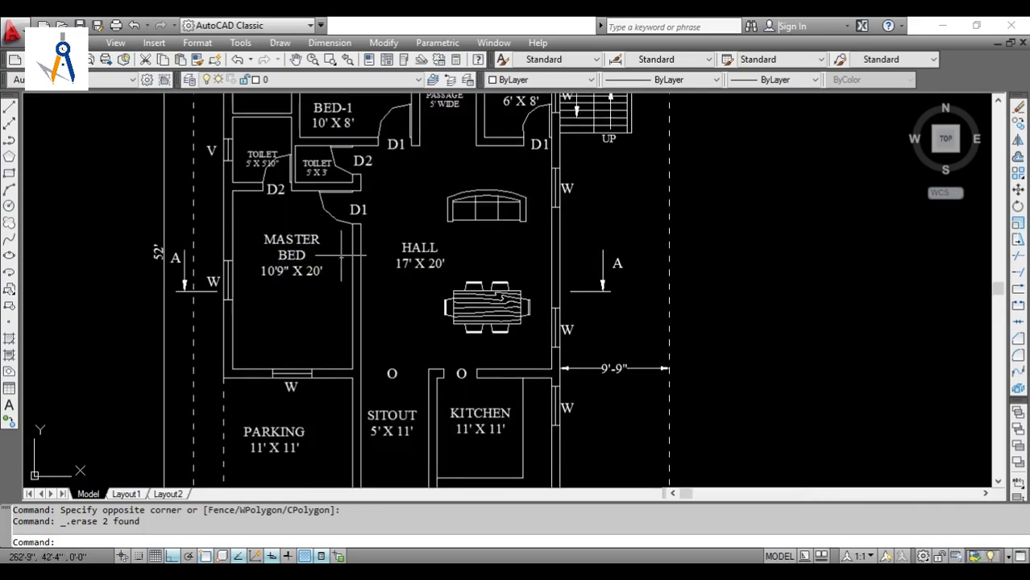
pyautogui.scroll(-2, 307, 298)
pyautogui.scroll(2, 343, 157)
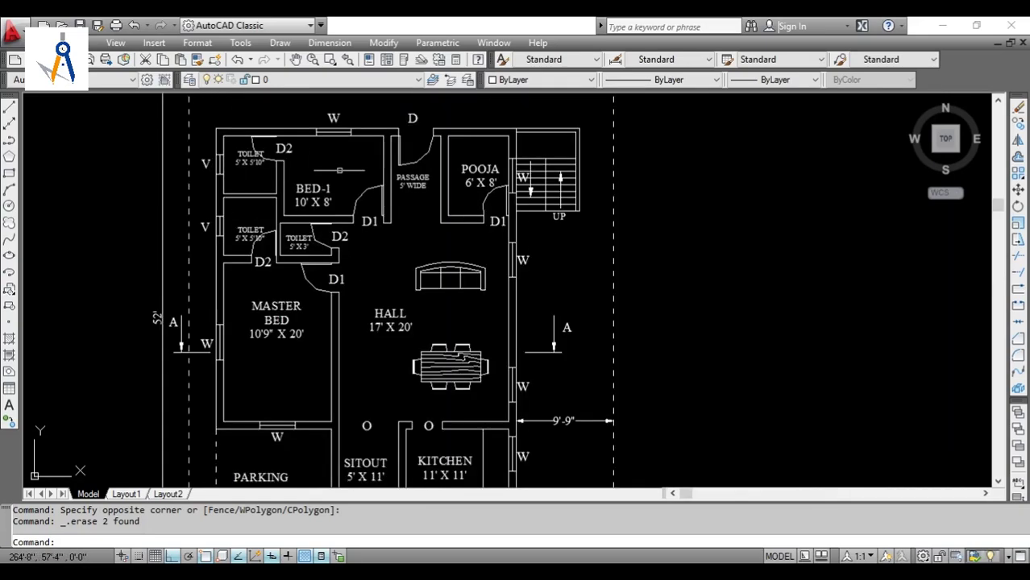
pyautogui.scroll(-2, 318, 279)
pyautogui.scroll(2, 285, 323)
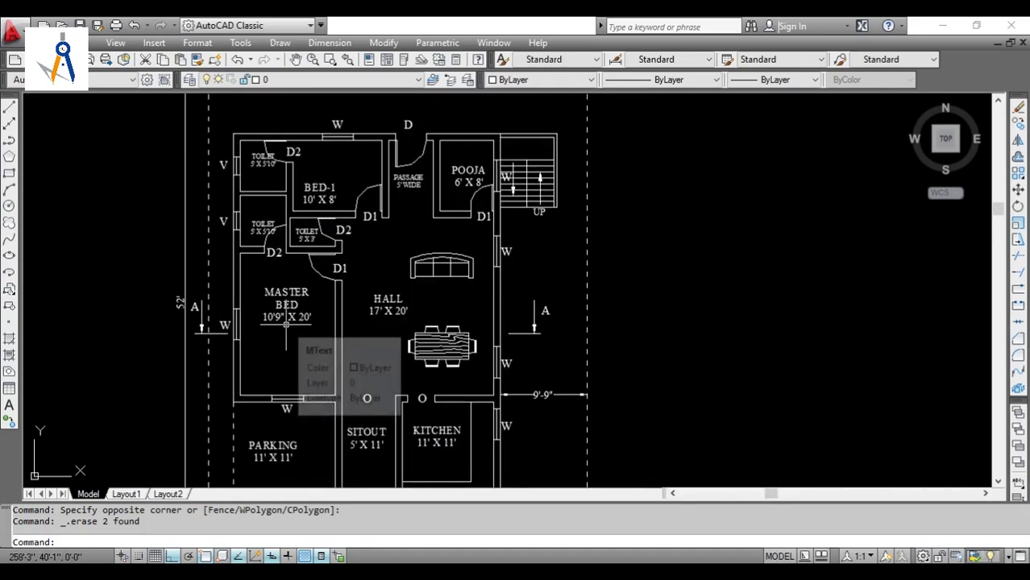
pyautogui.hotkey('ctrl', '2')
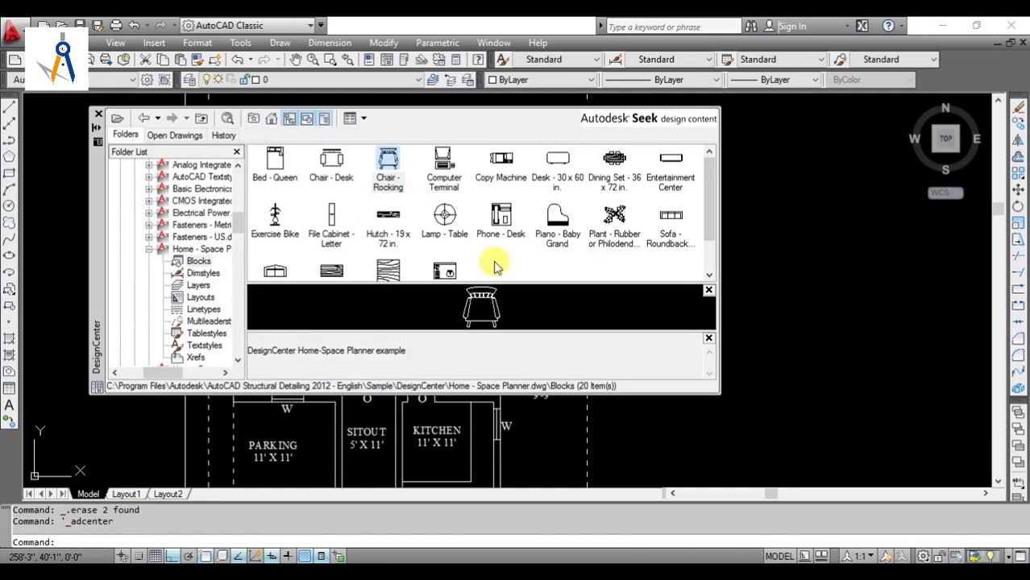
# - Place the Bed - Queen block to the right of the plan
pyautogui.click(272, 172)
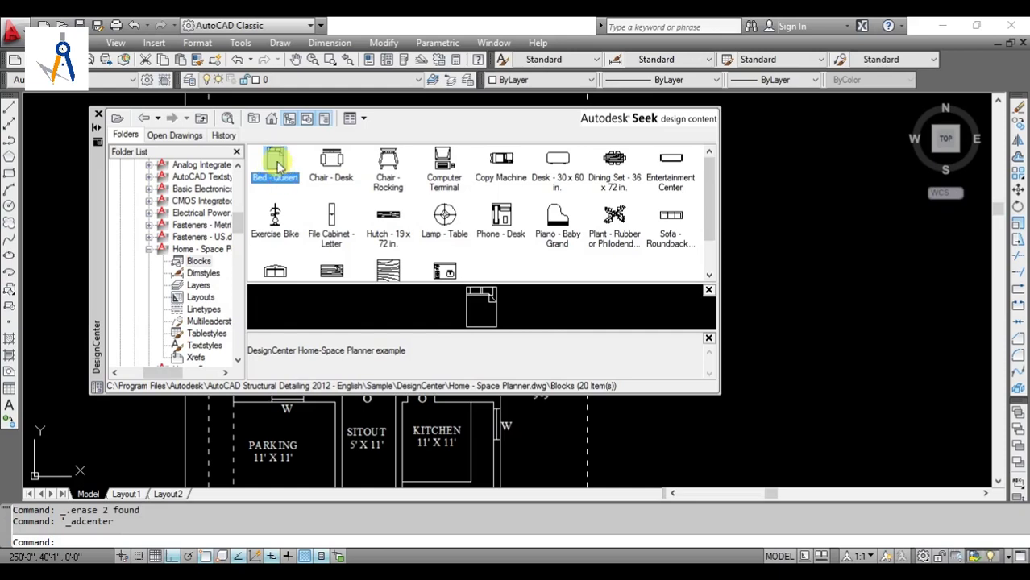
pyautogui.moveTo(275, 165)
pyautogui.mouseDown()
pyautogui.moveTo(444, 278)
pyautogui.moveTo(781, 258)
pyautogui.mouseUp()
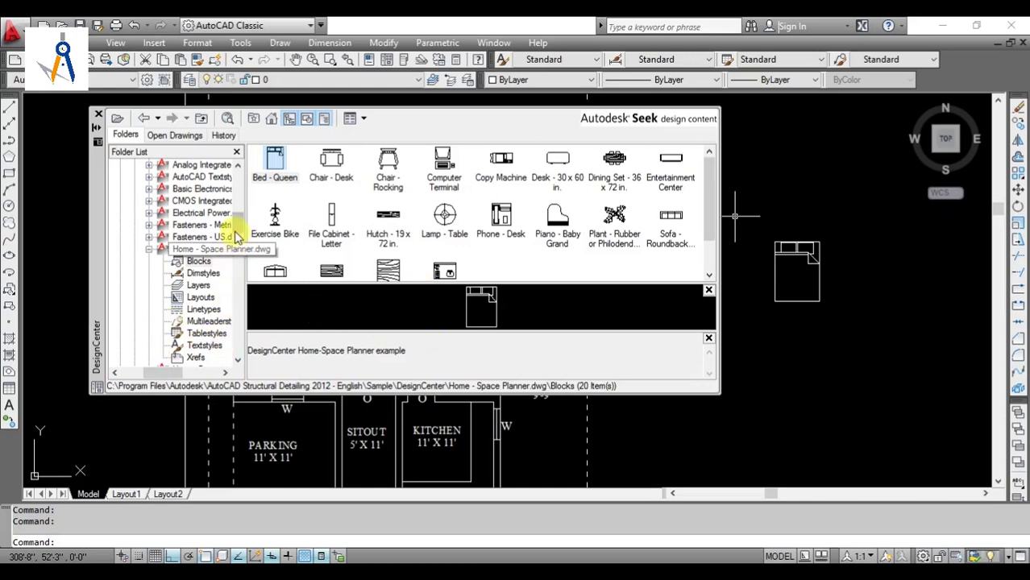
pyautogui.click(149, 249)
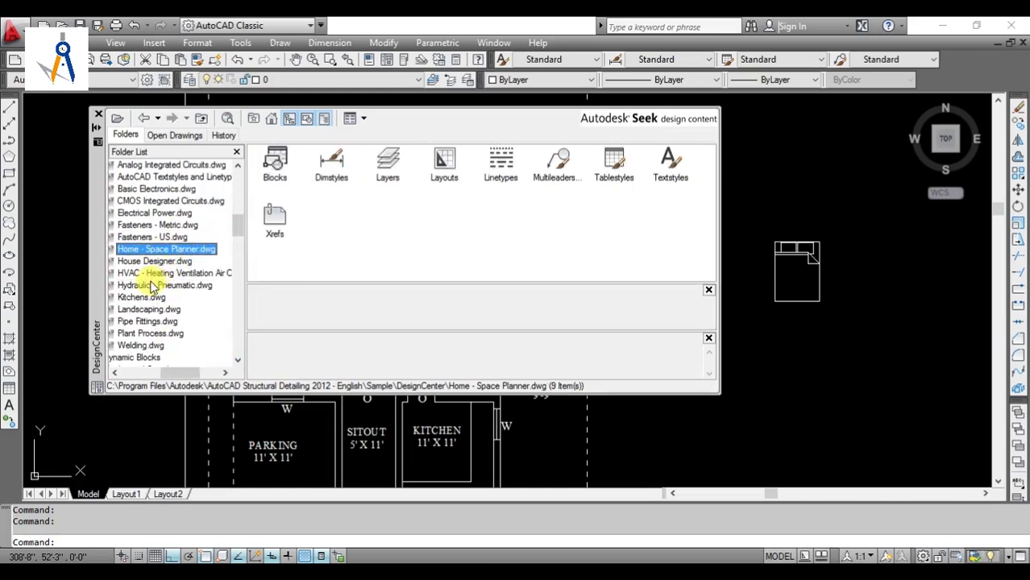
pyautogui.moveTo(181, 367); pyautogui.dragTo(129, 372)
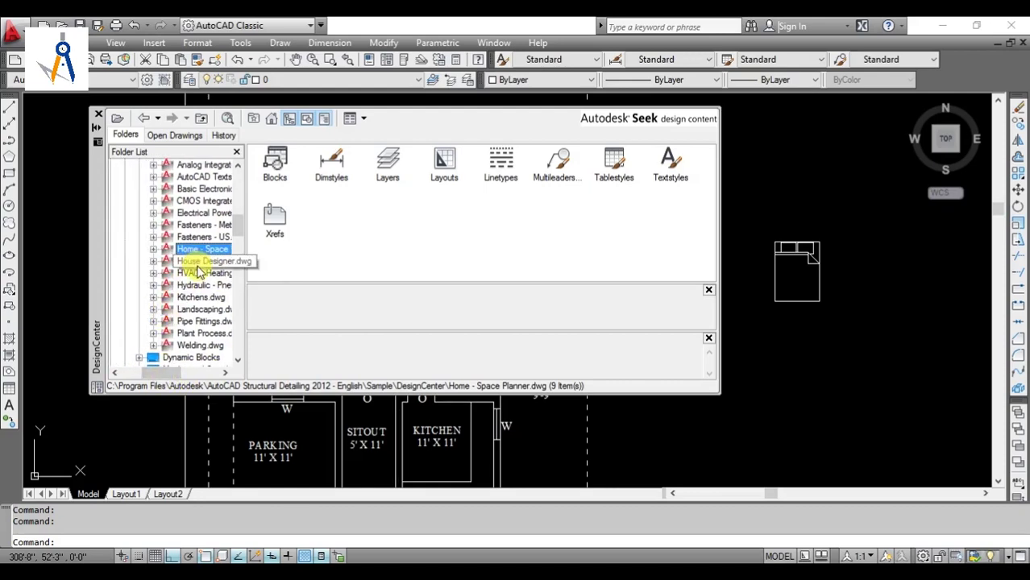
# - Place House Designer's Toilet - top block below the bed
pyautogui.click(195, 262)
pyautogui.doubleClick(275, 161)
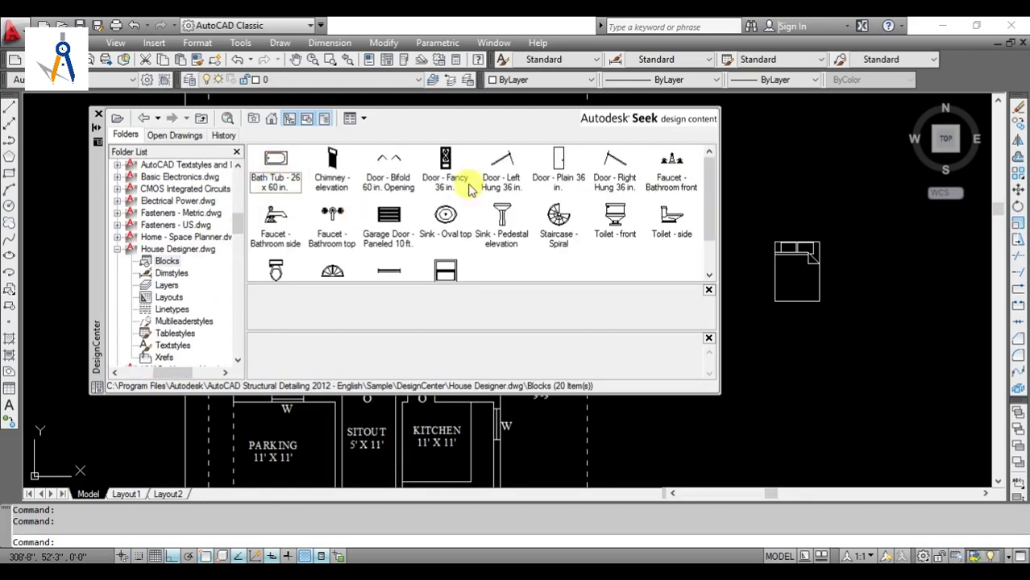
pyautogui.click(275, 173)
pyautogui.click(275, 268)
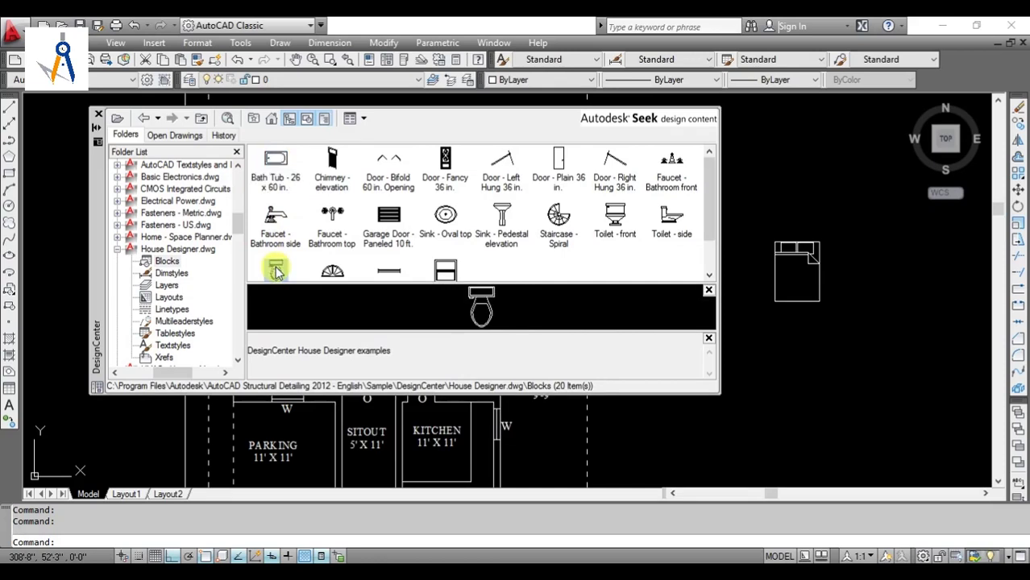
pyautogui.moveTo(277, 257)
pyautogui.mouseDown()
pyautogui.moveTo(701, 299)
pyautogui.moveTo(755, 331)
pyautogui.mouseUp()
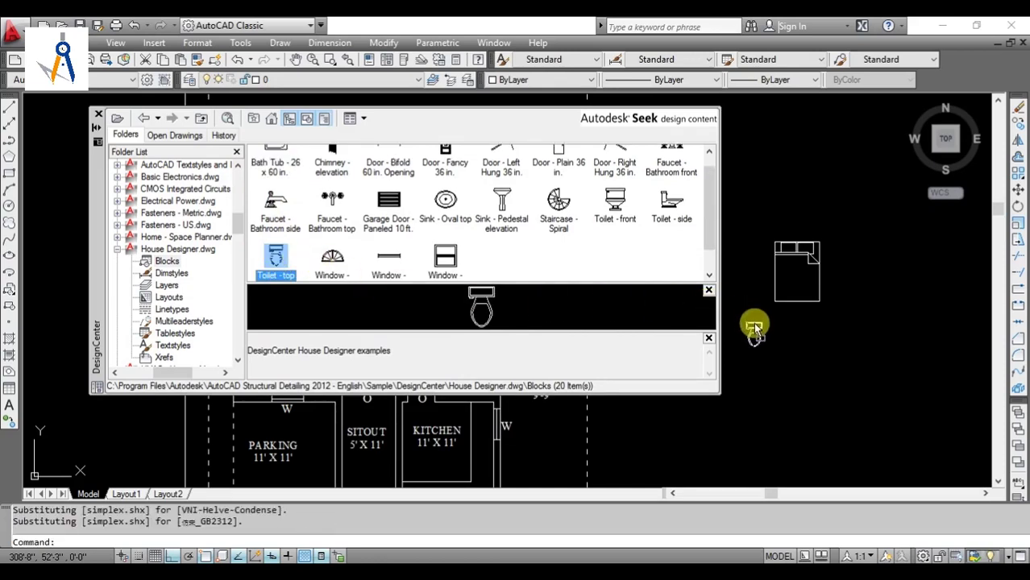
pyautogui.moveTo(712, 229); pyautogui.dragTo(713, 208)
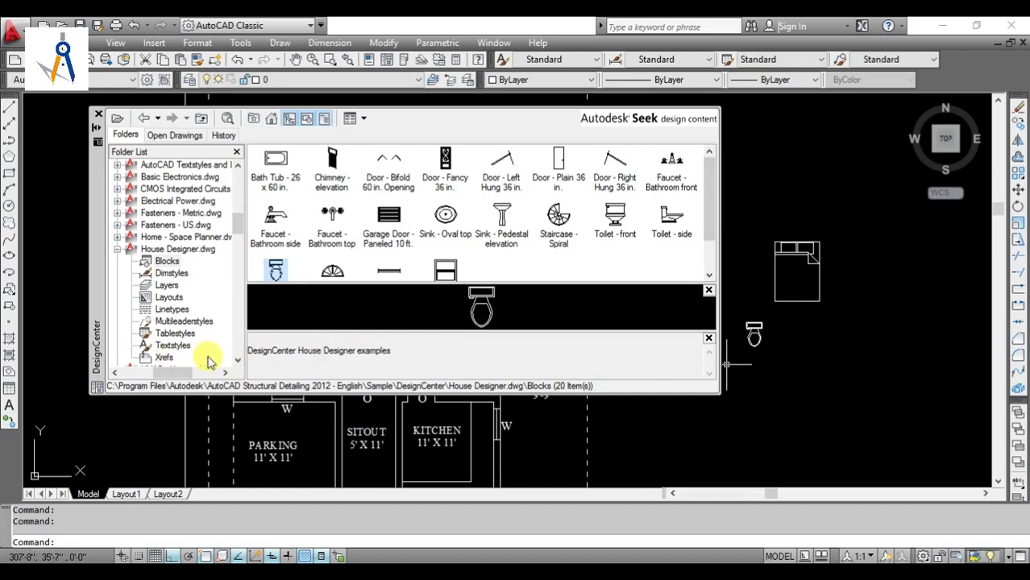
pyautogui.click(117, 250)
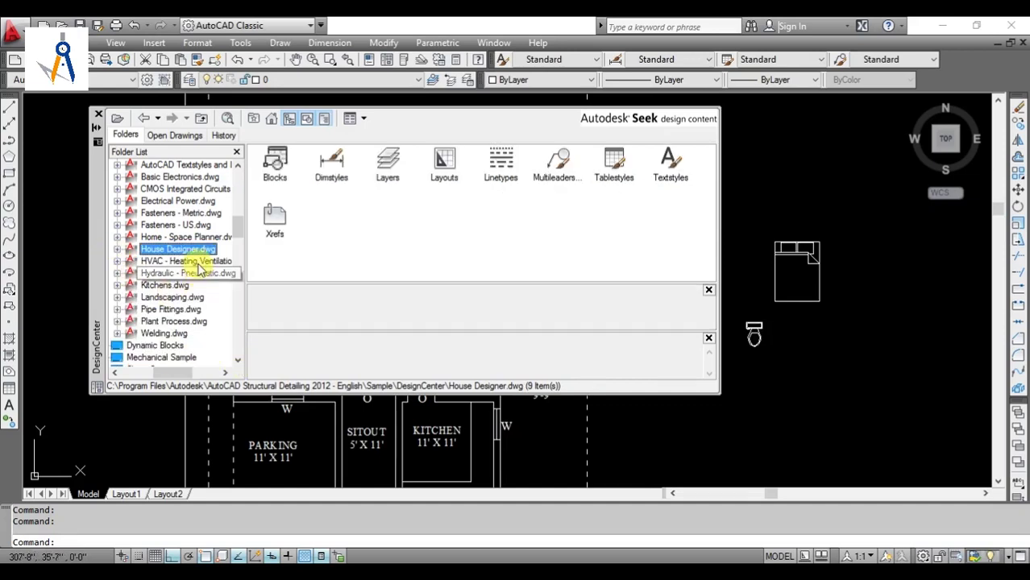
# - Drag Kitchens' Range-Oven 30 in top and Sink-single 30 in top blocks into the drawing, then close DesignCenter
pyautogui.doubleClick(162, 285)
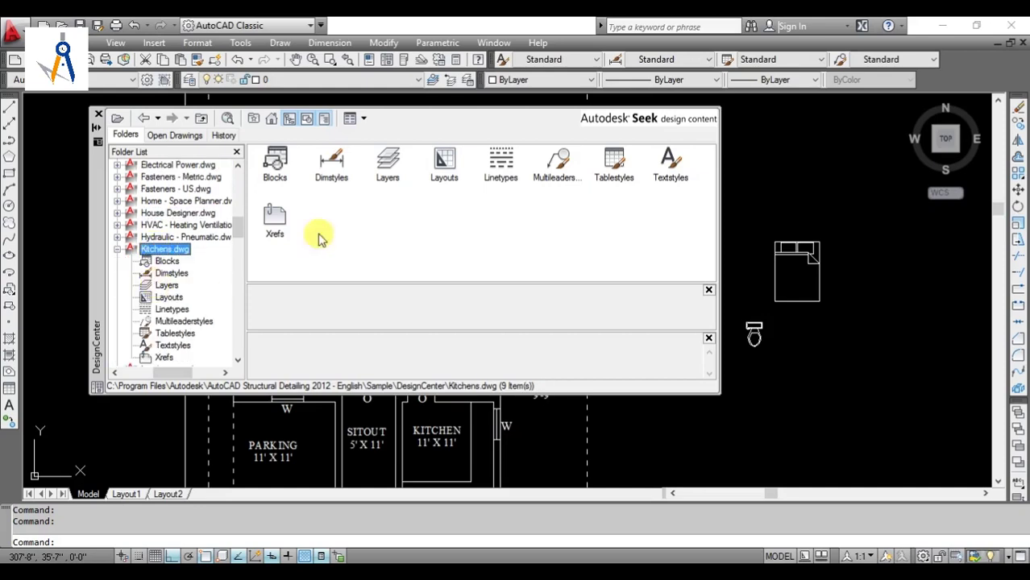
pyautogui.doubleClick(275, 165)
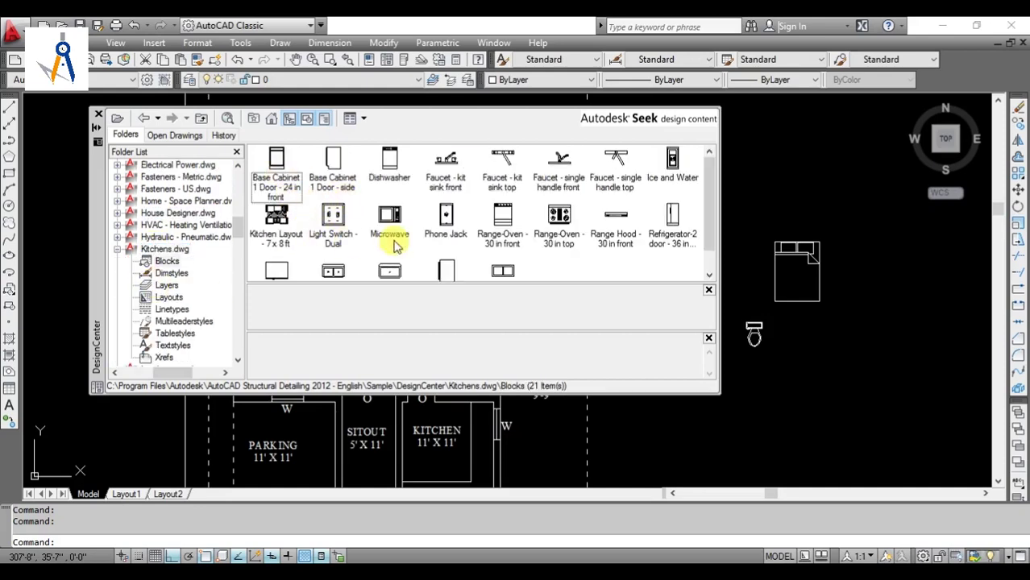
pyautogui.moveTo(558, 219)
pyautogui.mouseDown()
pyautogui.moveTo(560, 234)
pyautogui.moveTo(607, 250)
pyautogui.moveTo(766, 181)
pyautogui.moveTo(706, 223)
pyautogui.moveTo(709, 242)
pyautogui.mouseUp()
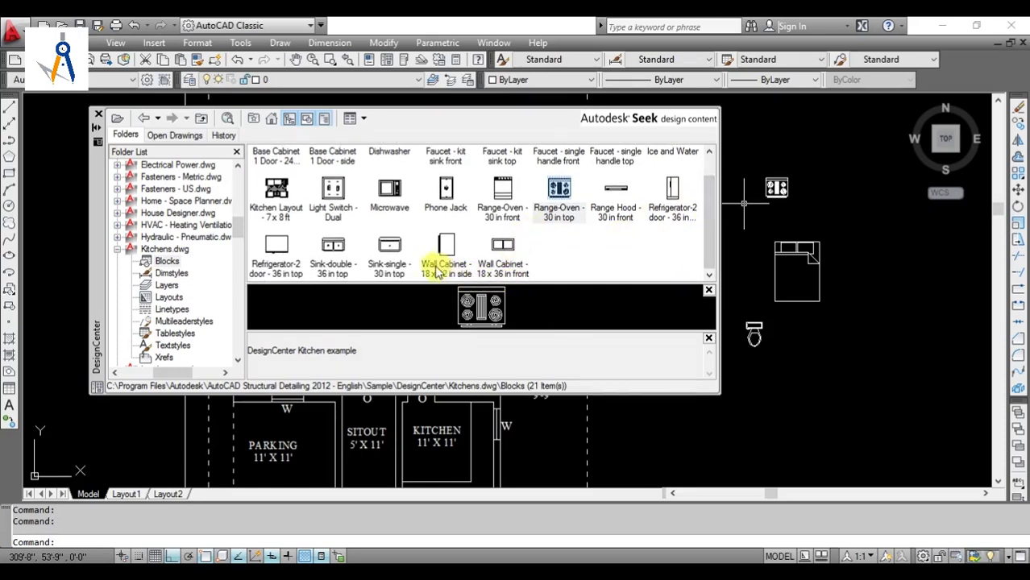
pyautogui.moveTo(395, 248)
pyautogui.mouseDown()
pyautogui.moveTo(736, 237)
pyautogui.moveTo(822, 206)
pyautogui.mouseUp()
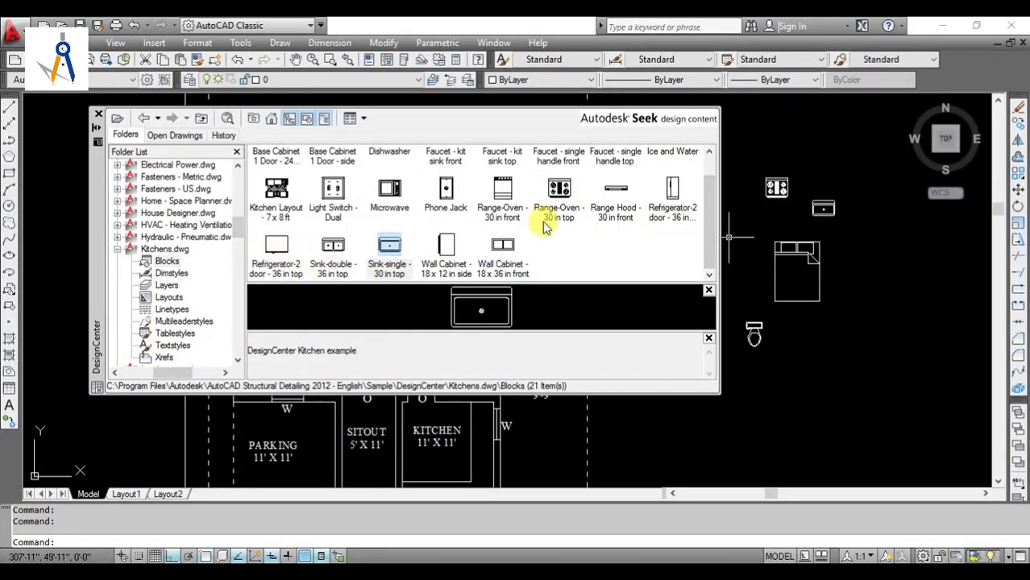
pyautogui.scroll(1, 701, 219)
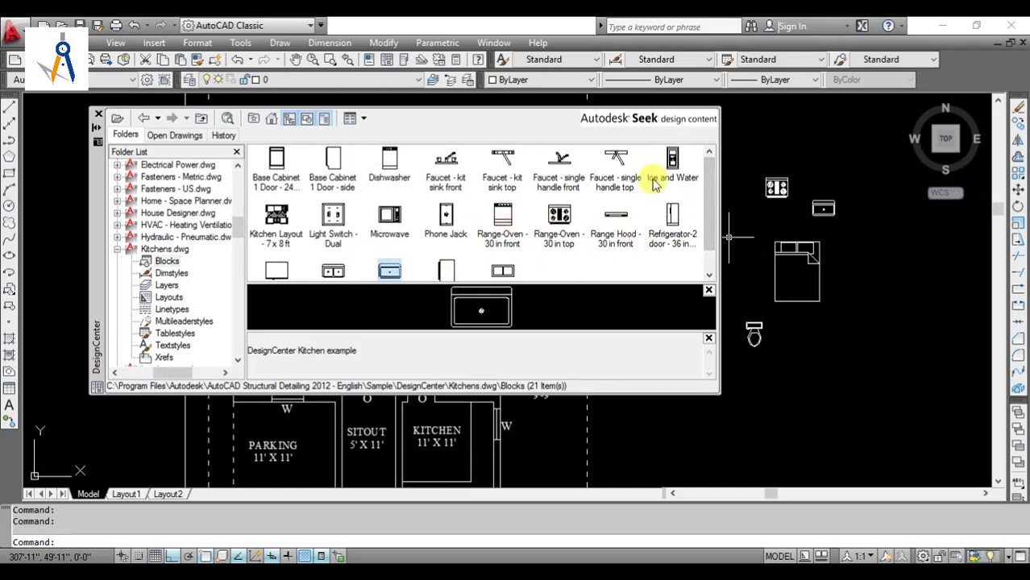
pyautogui.click(98, 118)
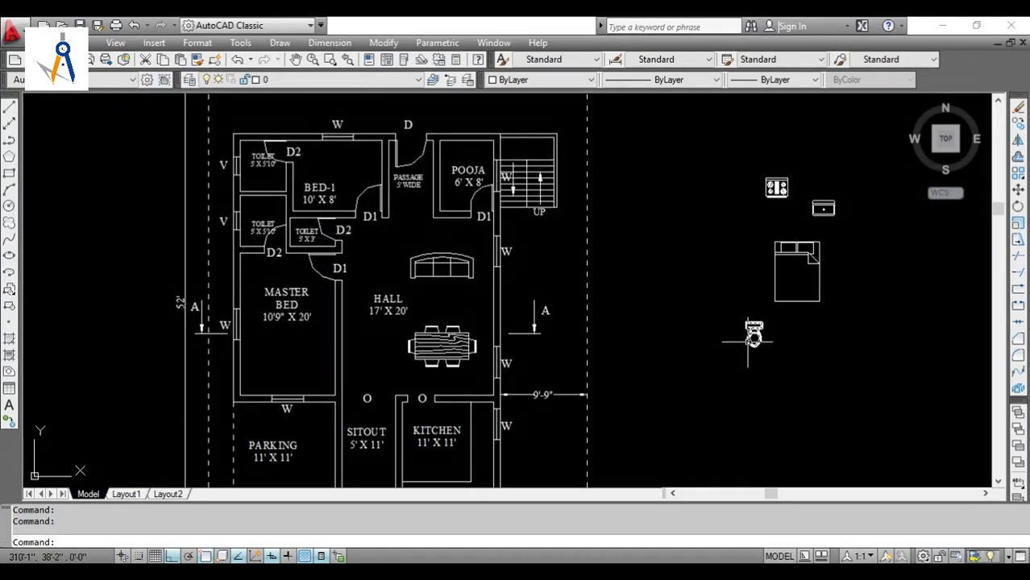
# - Move the toilet block into the toilet room
pyautogui.moveTo(753, 341); pyautogui.dragTo(717, 393)
pyautogui.write('m')
pyautogui.press('Return')
pyautogui.scroll(3, 759, 315)
pyautogui.click(759, 314)
pyautogui.scroll(-5, 772, 271)
pyautogui.scroll(5, 552, 230)
pyautogui.click(565, 278)
pyautogui.scroll(4, 577, 265)
# - Mirror the toilet upward, keeping the original, and shift the mirrored copy up into place
pyautogui.moveTo(587, 310); pyautogui.dragTo(540, 202)
pyautogui.press('Return')
pyautogui.scroll(3, 563, 235)
pyautogui.click(507, 271)
pyautogui.click(625, 272)
pyautogui.press('Return')
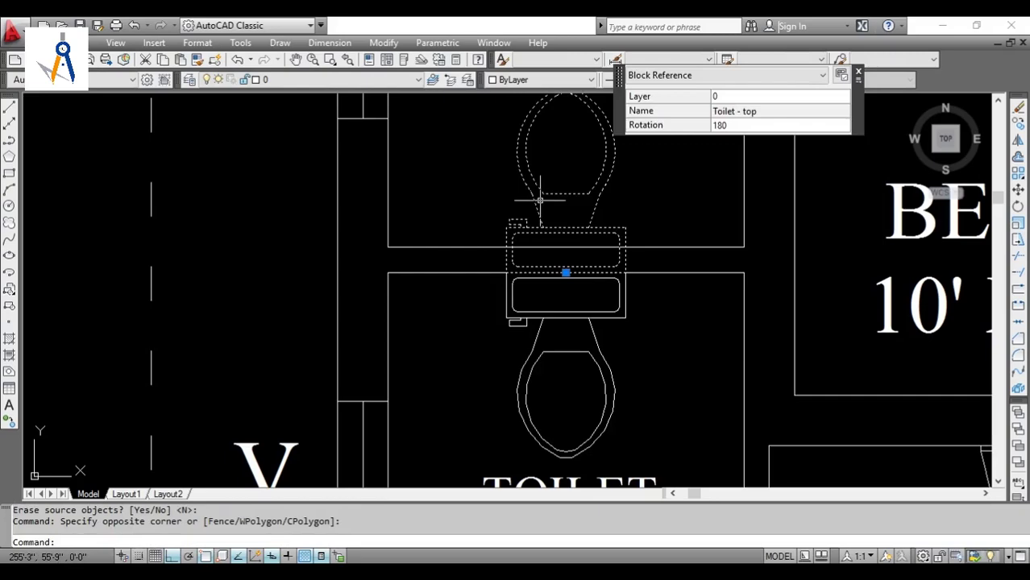
pyautogui.write('m')
pyautogui.press('Return')
pyautogui.click(568, 270)
pyautogui.click(568, 234)
pyautogui.scroll(-6, 568, 234)
pyautogui.scroll(5, 403, 210)
# - Copy a toilet to the lower right and rotate the copy 90 degrees
pyautogui.click(417, 211)
pyautogui.click(395, 199)
pyautogui.write('co')
pyautogui.press('Return')
pyautogui.click(381, 228)
pyautogui.click(784, 407)
pyautogui.press('Escape')
pyautogui.click(806, 381)
pyautogui.click(818, 397)
pyautogui.click(784, 395)
pyautogui.click(790, 297)
# - Move the rotated toilet into the small 5' X 3' toilet room
pyautogui.click(927, 311)
pyautogui.click(725, 377)
pyautogui.scroll(2, 750, 377)
pyautogui.write('m')
pyautogui.press('Return')
pyautogui.click(818, 340)
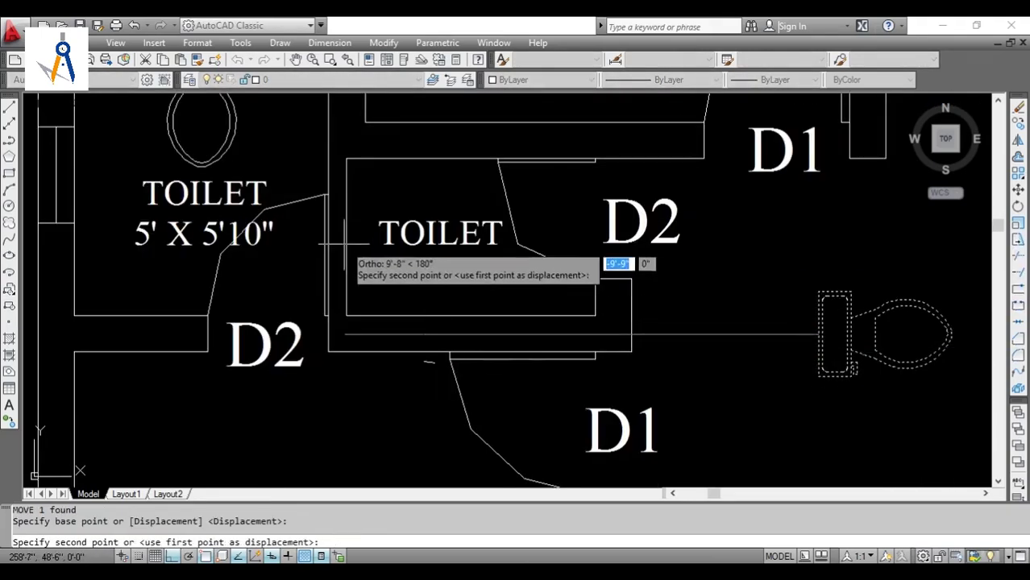
pyautogui.click(347, 235)
pyautogui.press('Escape')
# - Move the TOILET 5' X 3' label to the right of the toilet
pyautogui.click(487, 310)
pyautogui.click(511, 329)
pyautogui.write('m')
pyautogui.press('Return')
pyautogui.click(713, 341)
pyautogui.click(758, 334)
pyautogui.press('Escape')
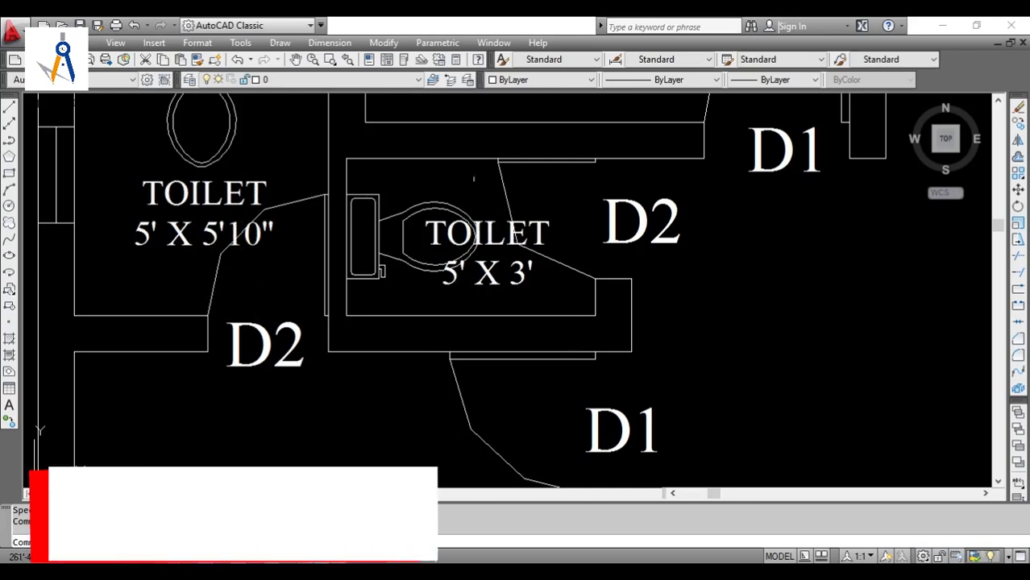
# - Regenerate the drawing with REGEN so the door swing arcs display smoothly
pyautogui.scroll(-3, 517, 298)
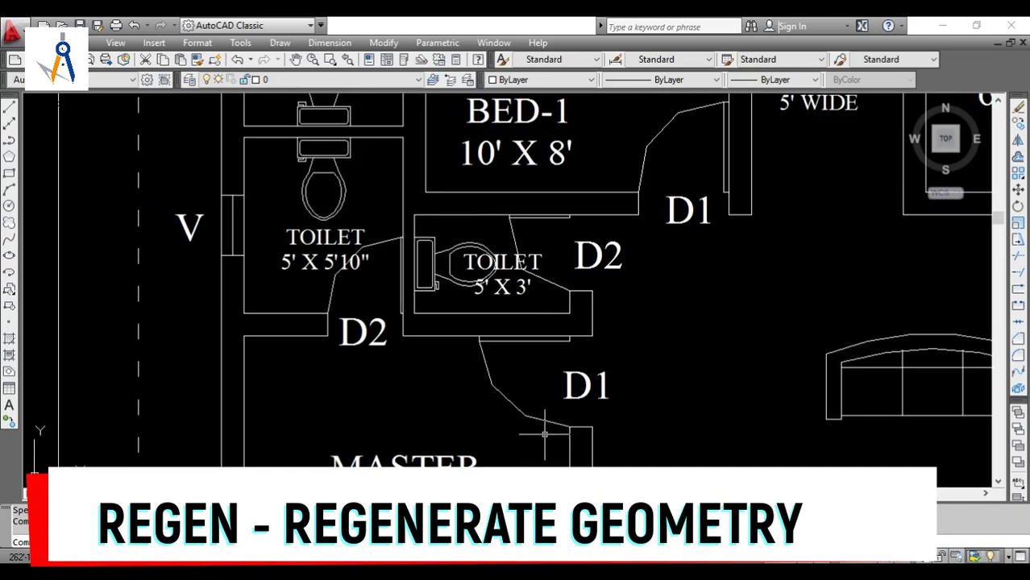
pyautogui.scroll(2, 553, 427)
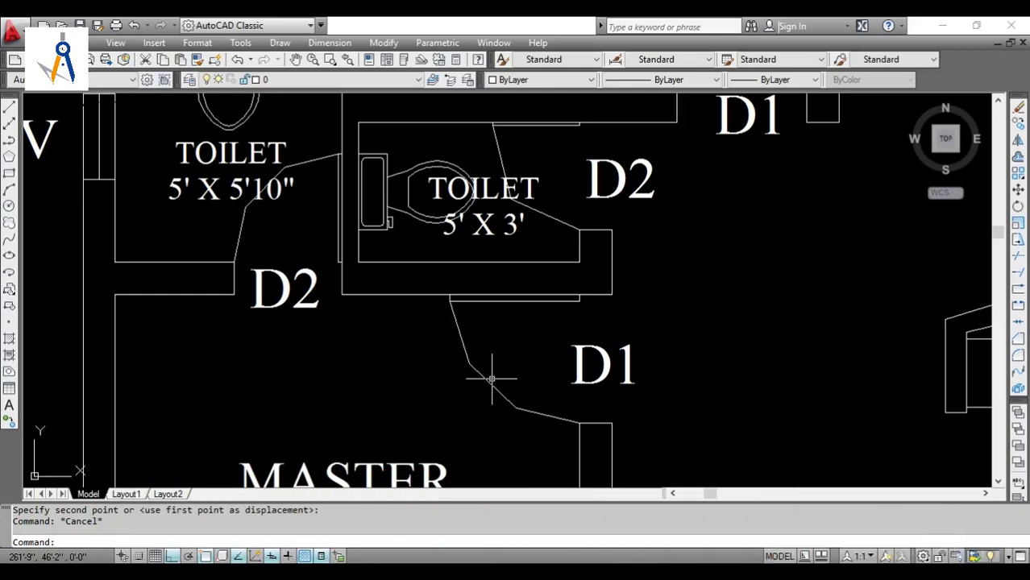
pyautogui.write('GEN')
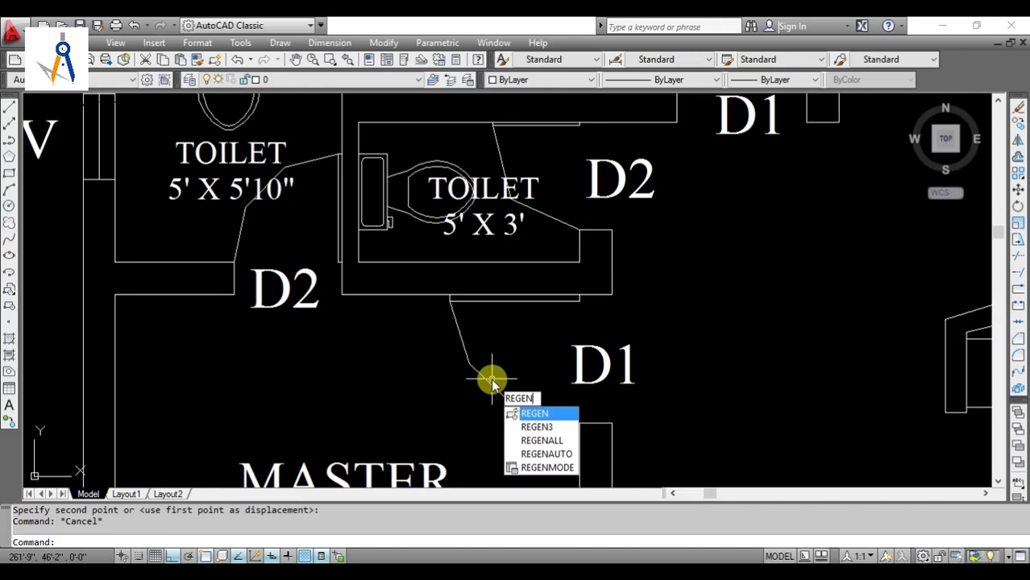
pyautogui.press('Return')
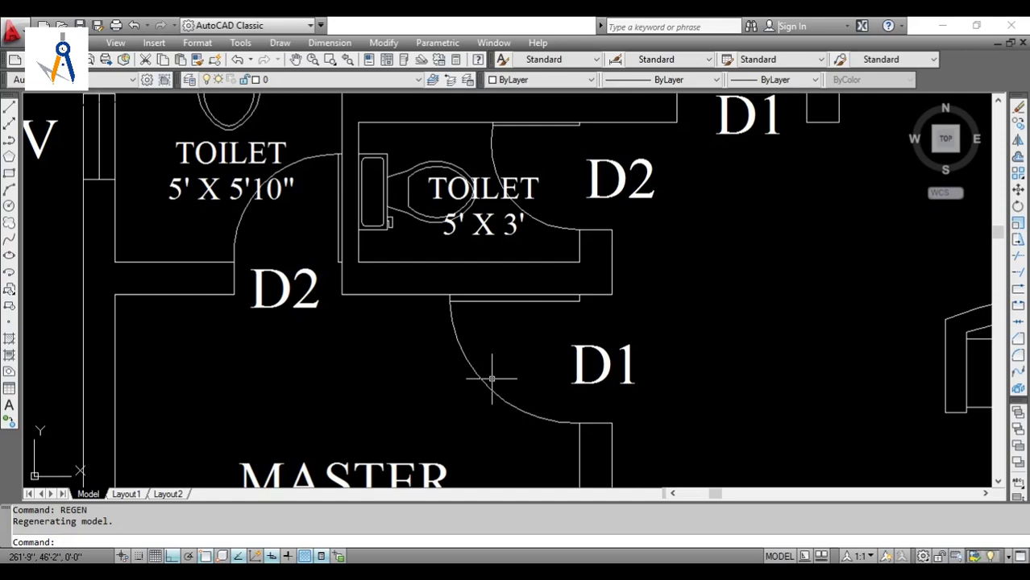
pyautogui.scroll(-6, 492, 379)
pyautogui.press('Escape')
# - Pan the plan up and left, then window-select the queen bed block
pyautogui.press('p')
pyautogui.press('Return')
pyautogui.moveTo(601, 380); pyautogui.dragTo(367, 281)
pyautogui.press('Escape')
pyautogui.scroll(-3, 368, 280)
pyautogui.scroll(3, 565, 291)
pyautogui.moveTo(808, 211); pyautogui.dragTo(790, 295)
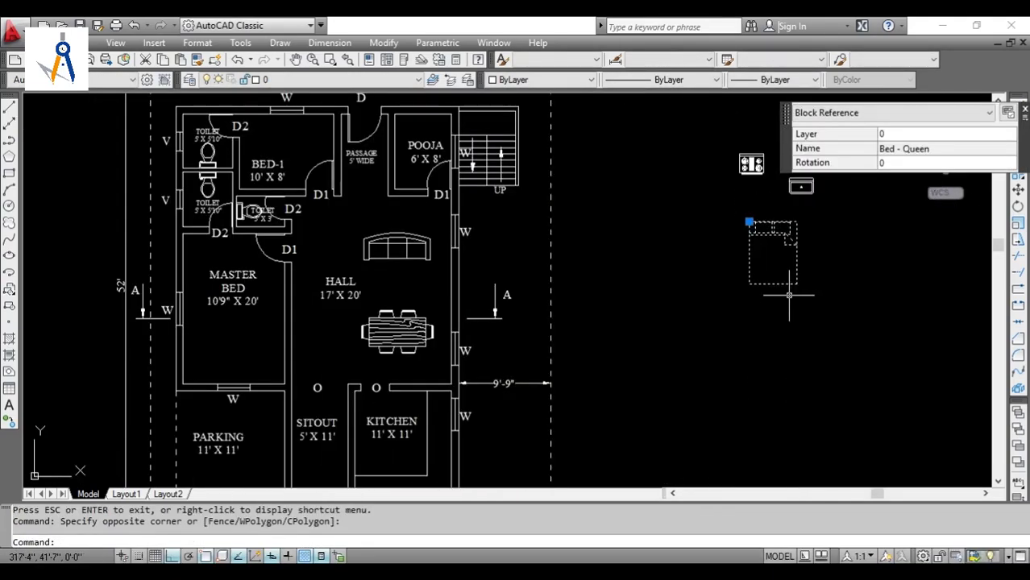
# - Move the queen bed block into the BED-1 room
pyautogui.press('Return')
pyautogui.scroll(4, 759, 221)
pyautogui.scroll(-6, 575, 237)
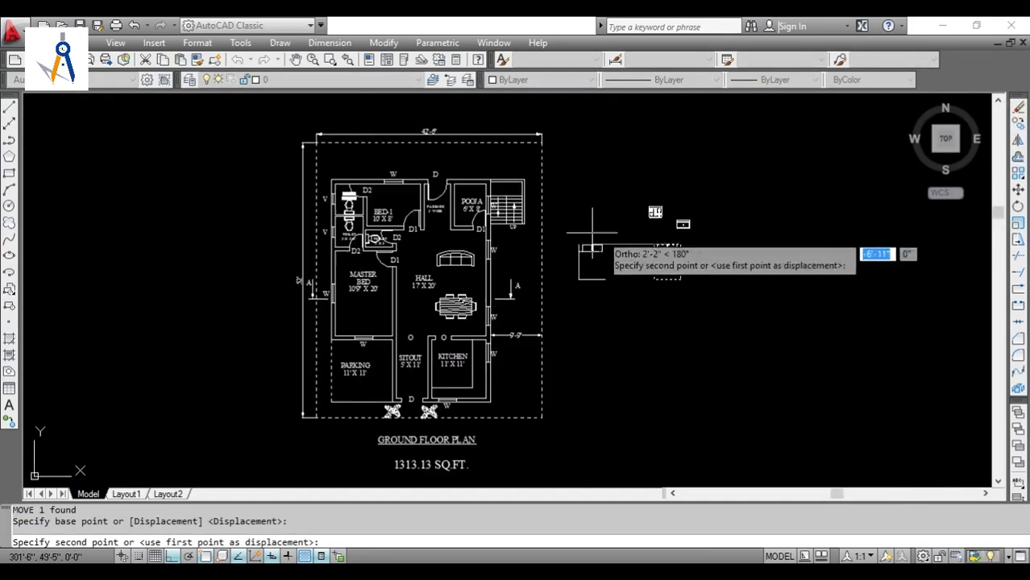
pyautogui.scroll(6, 405, 179)
pyautogui.click(436, 207)
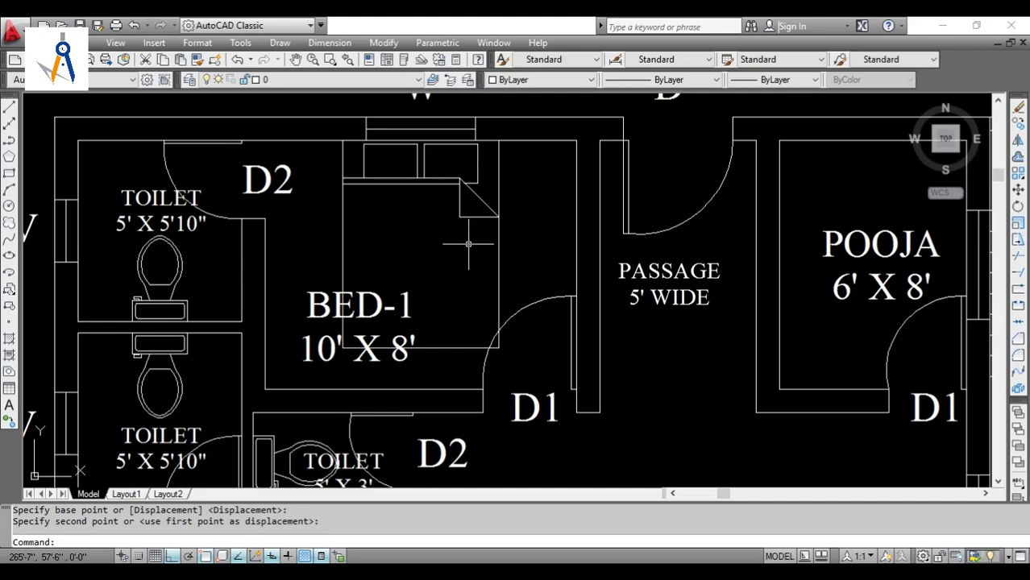
pyautogui.scroll(-3, 467, 244)
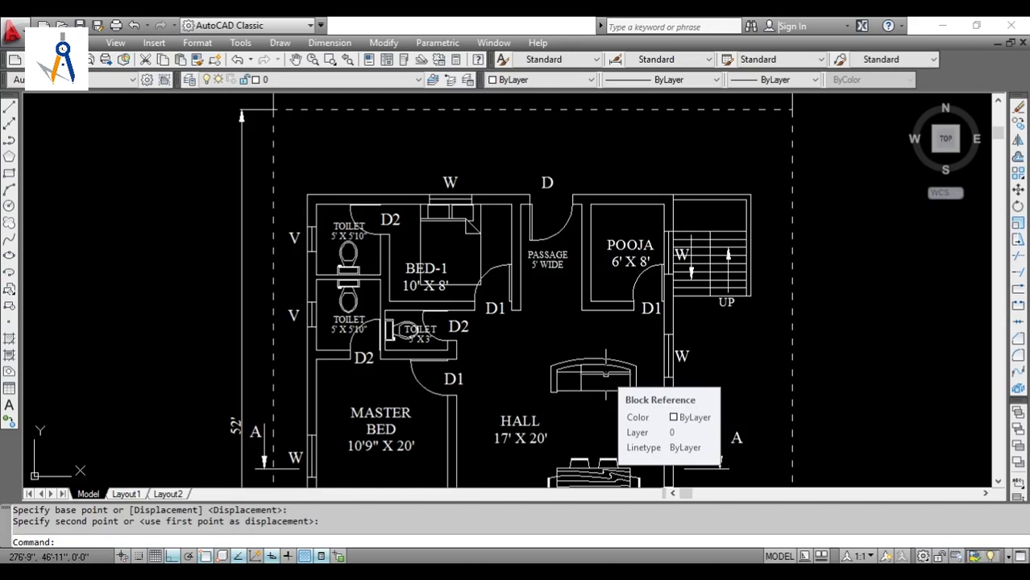
pyautogui.scroll(3, 507, 275)
# - Scale the bed by 0.7 about its top-centre base point
pyautogui.click(506, 275)
pyautogui.press('Escape')
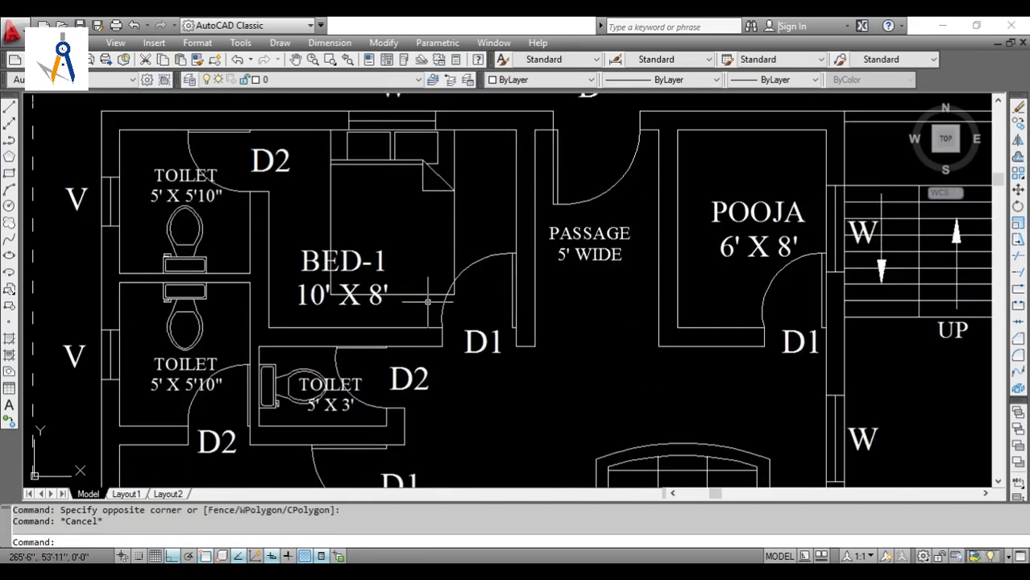
pyautogui.click(405, 276)
pyautogui.write('SC')
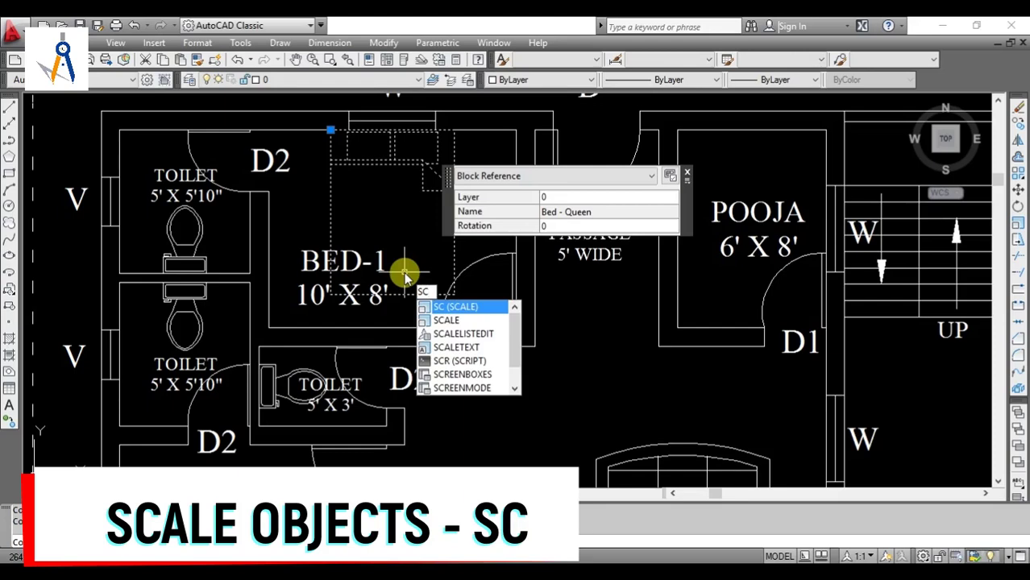
pyautogui.press('Return')
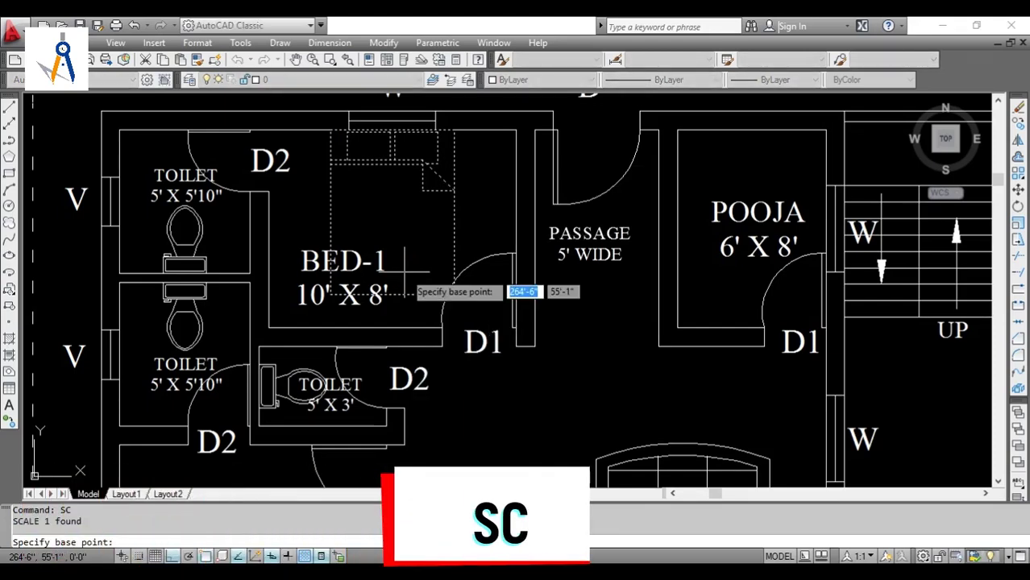
pyautogui.scroll(2, 398, 121)
pyautogui.scroll(2, 395, 125)
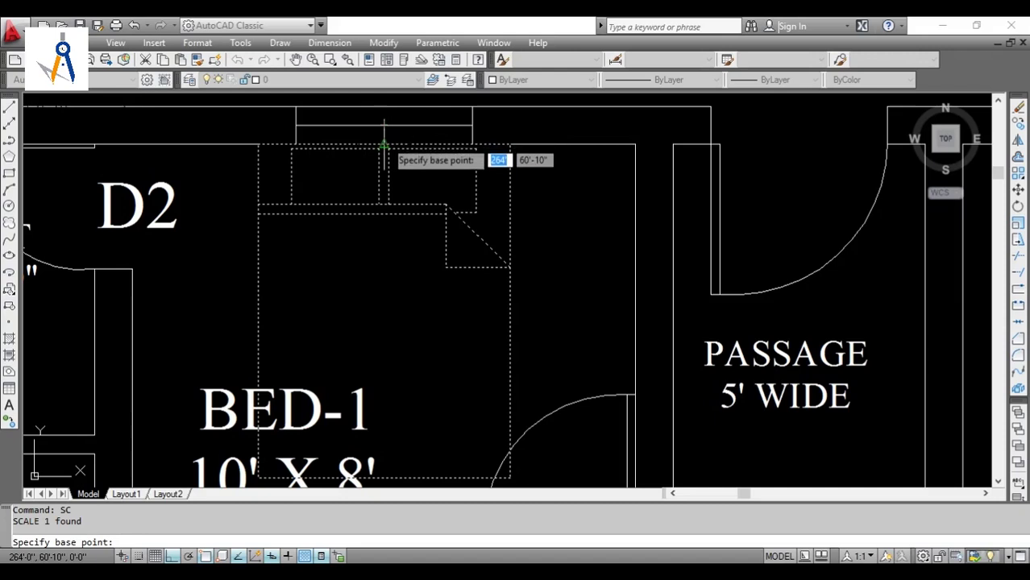
pyautogui.click(383, 144)
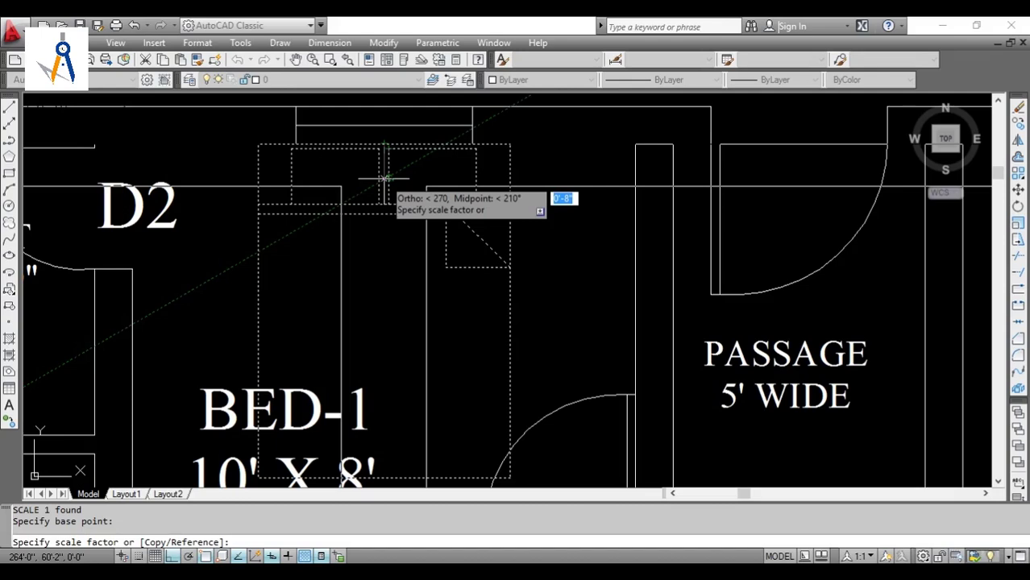
pyautogui.write('0.7')
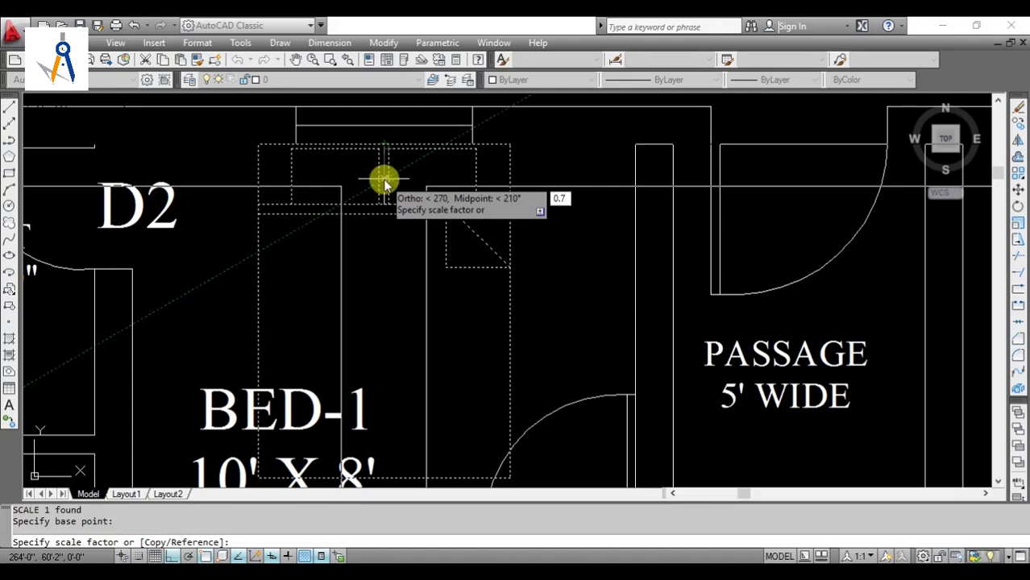
pyautogui.press('Return')
pyautogui.scroll(-3, 383, 179)
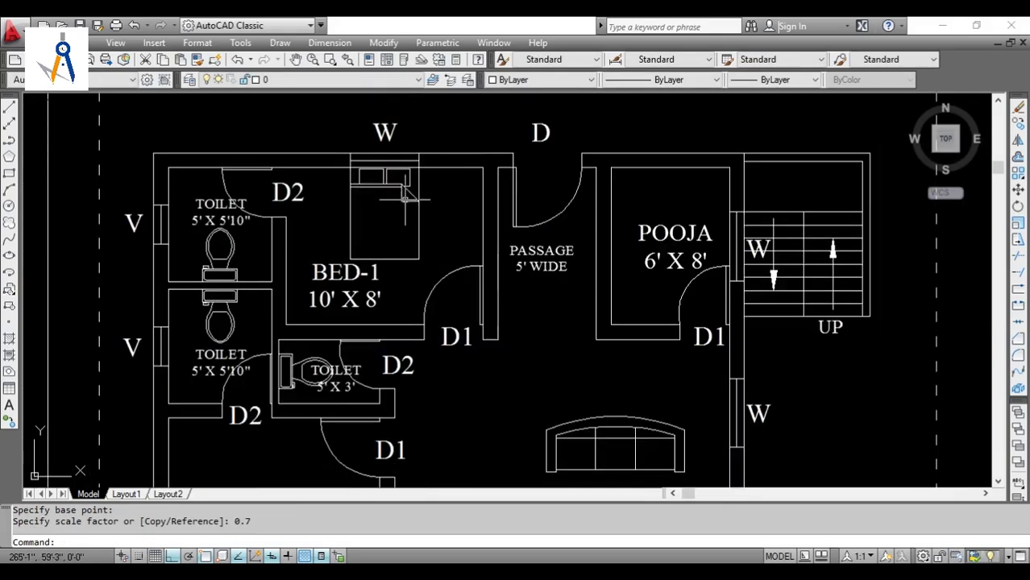
# - Move the range oven block against the kitchen's right wall, with ortho off
pyautogui.scroll(-5, 420, 345)
pyautogui.moveTo(420, 345); pyautogui.dragTo(373, 288, button='middle')
pyautogui.scroll(2, 372, 288)
pyautogui.scroll(-3, 372, 287)
pyautogui.moveTo(698, 203); pyautogui.dragTo(627, 265, button='middle')
pyautogui.click(627, 265)
pyautogui.click(554, 353)
pyautogui.write('m')
pyautogui.press('Return')
pyautogui.click(613, 266)
pyautogui.scroll(2, 597, 250)
pyautogui.scroll(-3, 483, 395)
pyautogui.scroll(6, 488, 378)
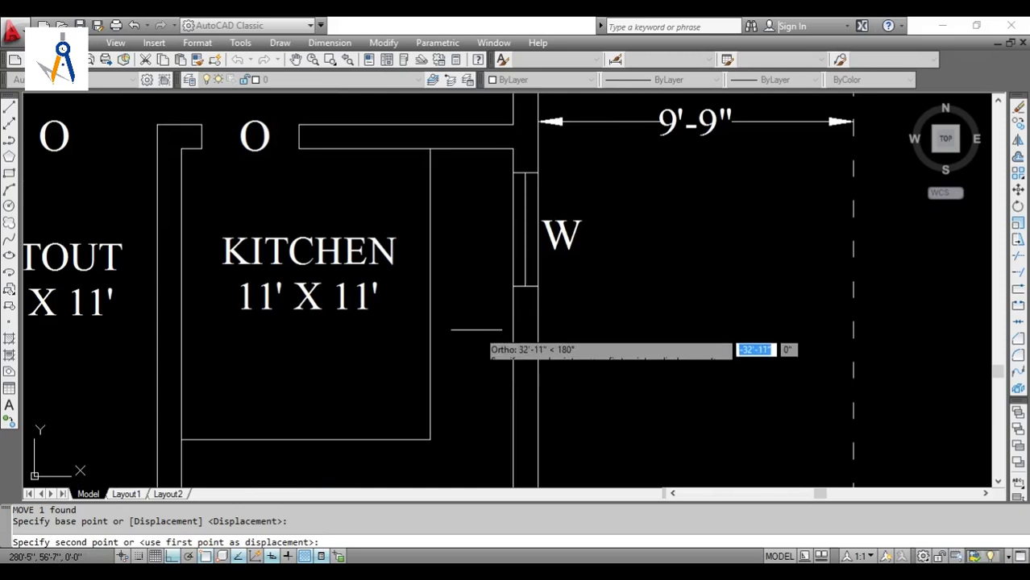
pyautogui.press('F8')
pyautogui.click(482, 315)
# - Rotate the oven 90 degrees about its corner to face into the kitchen
pyautogui.click(524, 387)
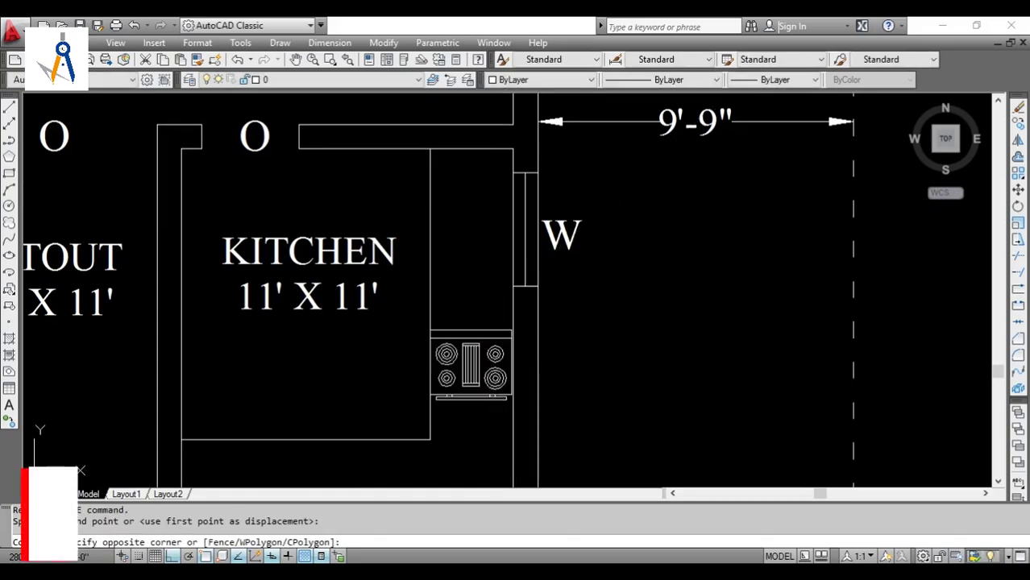
pyautogui.click(501, 462)
pyautogui.write('ro')
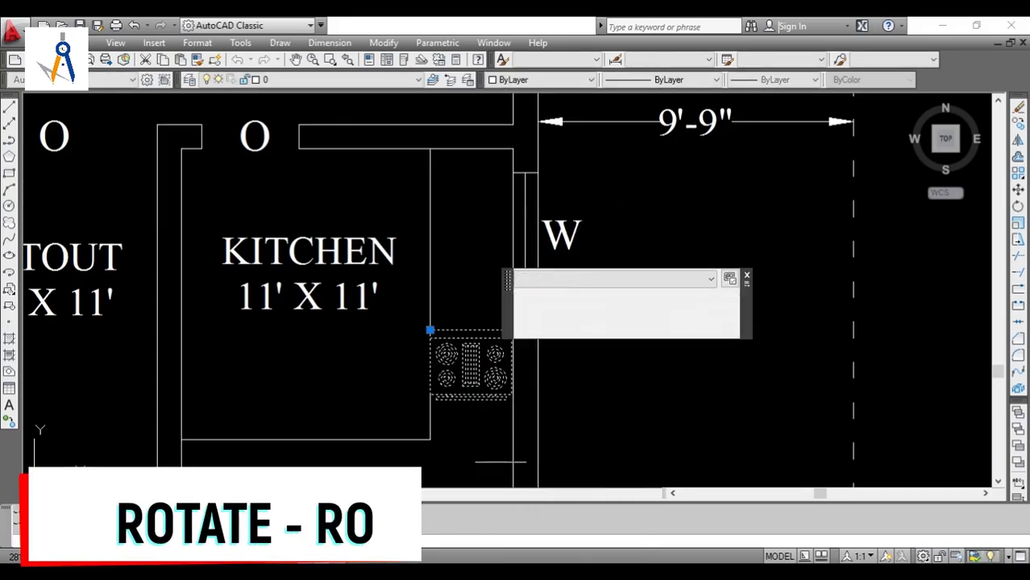
pyautogui.press('Return')
pyautogui.click(511, 331)
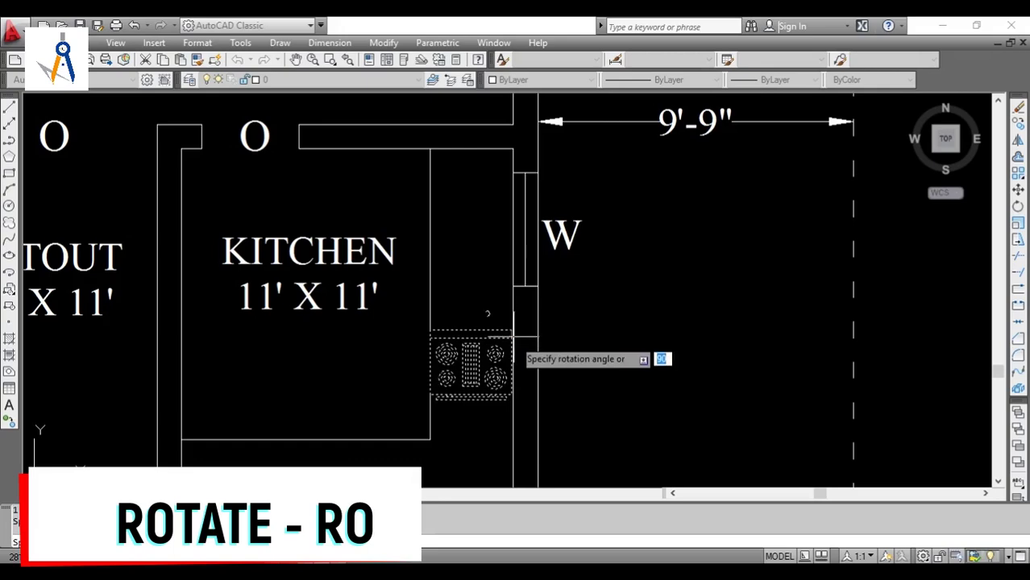
pyautogui.click(506, 403)
pyautogui.scroll(-5, 551, 334)
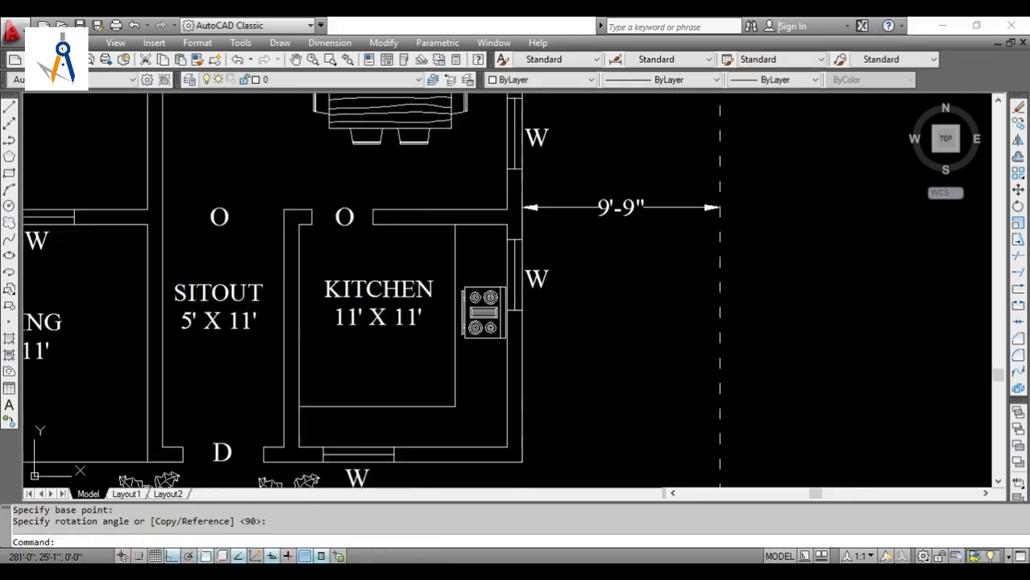
# - Select the sink block and start moving it from its base point
pyautogui.moveTo(863, 150); pyautogui.dragTo(818, 100)
pyautogui.write('m')
pyautogui.press('Return')
pyautogui.click(837, 115)
pyautogui.scroll(3, 510, 368)
# - Reselect and move the sink to the kitchen's bottom wall, then zoom out to the full plan
pyautogui.press('F8')
pyautogui.scroll(3, 451, 379)
pyautogui.press('Escape')
pyautogui.moveTo(467, 398); pyautogui.dragTo(354, 323)
pyautogui.write('m')
pyautogui.press('Return')
pyautogui.click(407, 364)
pyautogui.scroll(1, 407, 364)
pyautogui.press('Escape')
pyautogui.scroll(-5, 455, 364)
pyautogui.scroll(-1, 466, 308)
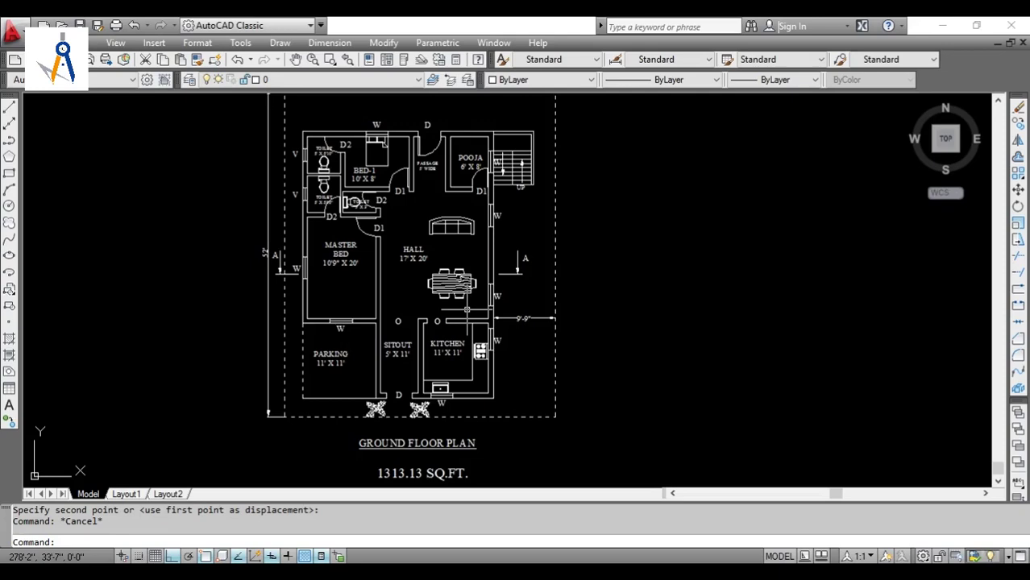
pyautogui.scroll(2, 776, 341)
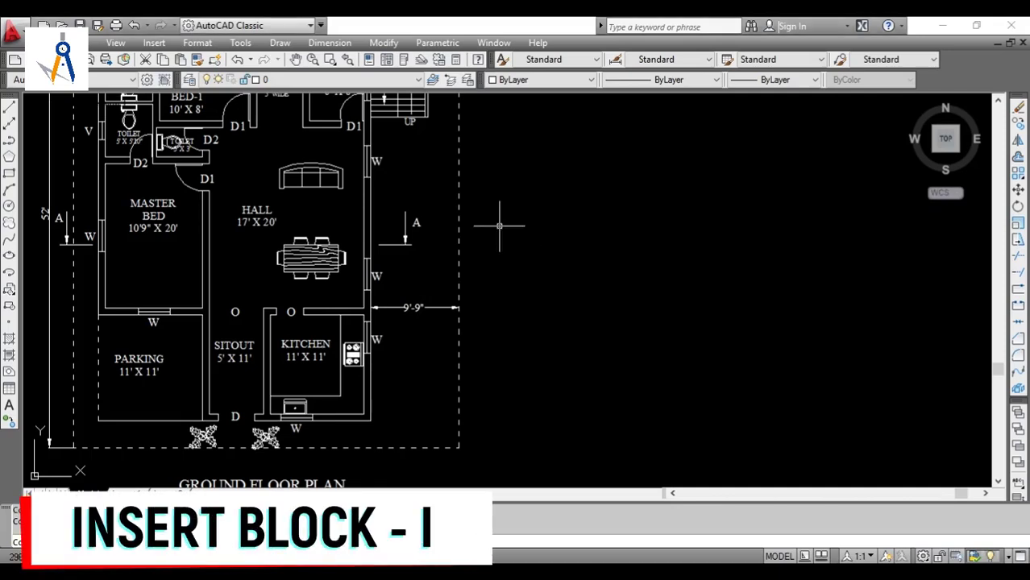
# - Start the Insert command with I and browse into the BLOCKS folder
pyautogui.write('I')
pyautogui.press('Return')
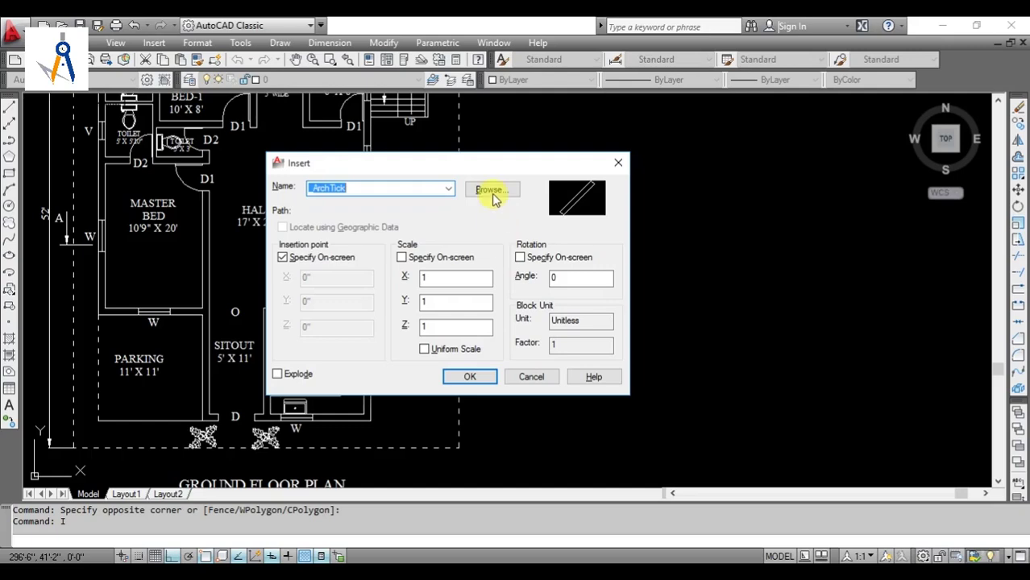
pyautogui.click(493, 194)
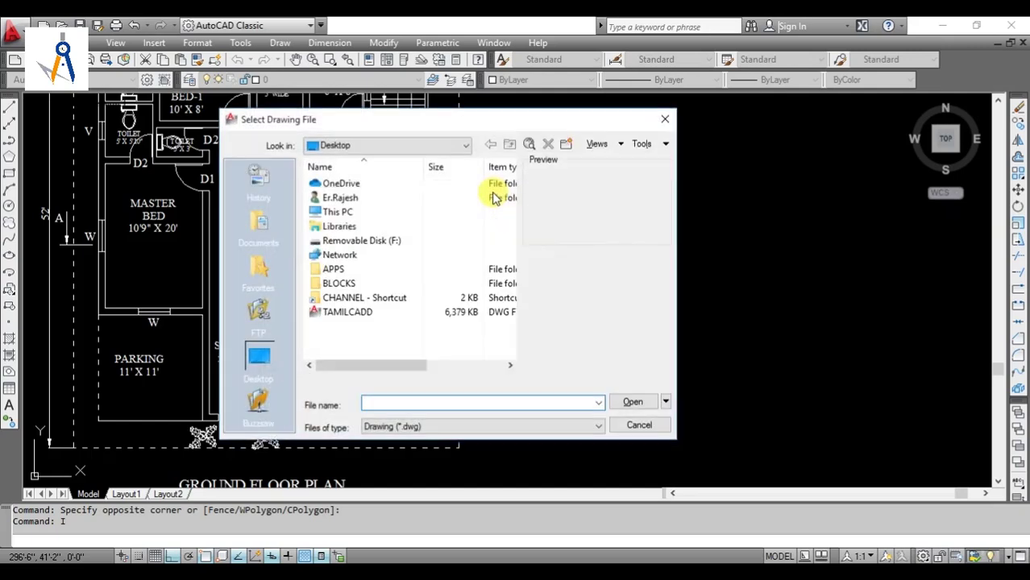
pyautogui.moveTo(431, 126); pyautogui.dragTo(439, 101)
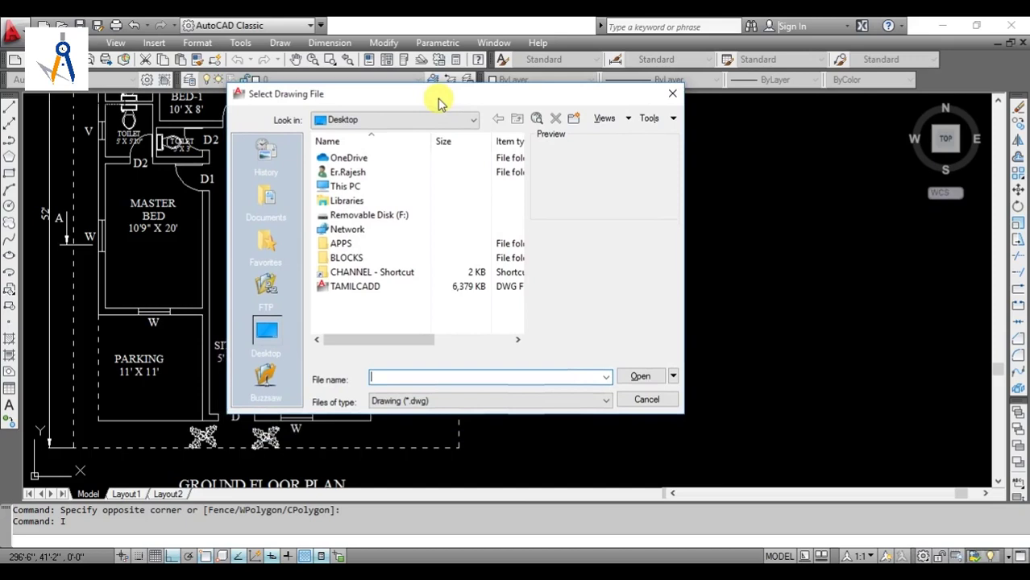
pyautogui.doubleClick(359, 260)
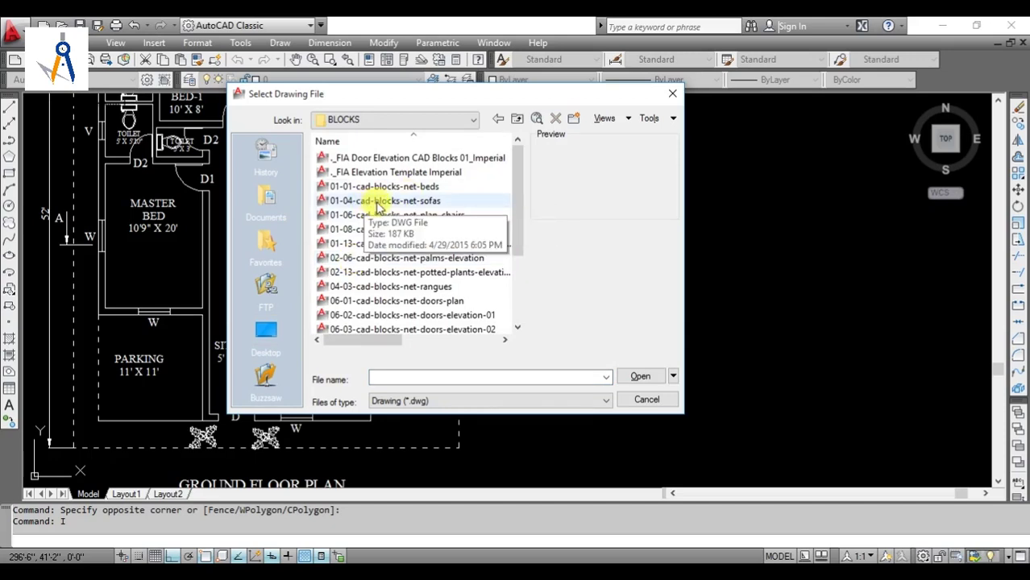
# - Choose 01-04-cad-blocks-net-sofas.dwg, load it, and confirm the insert, accepting block redefinition
pyautogui.click(426, 187)
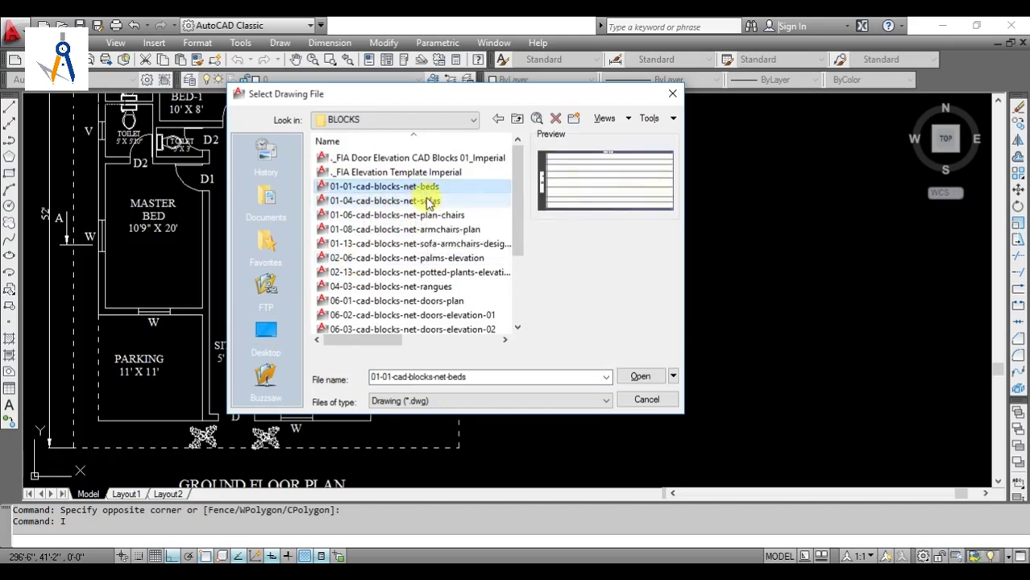
pyautogui.click(428, 201)
pyautogui.click(430, 215)
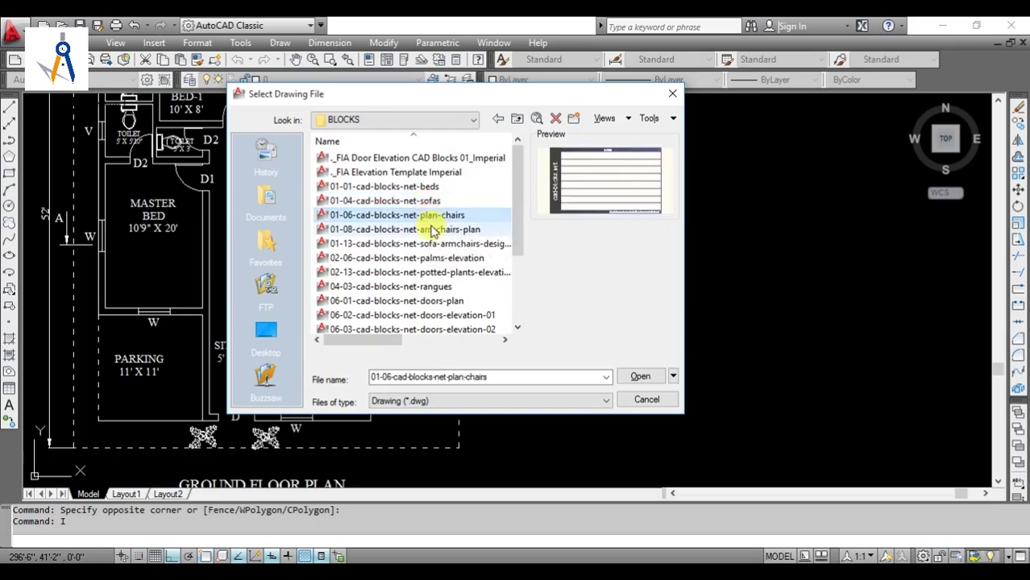
pyautogui.click(435, 229)
pyautogui.click(427, 257)
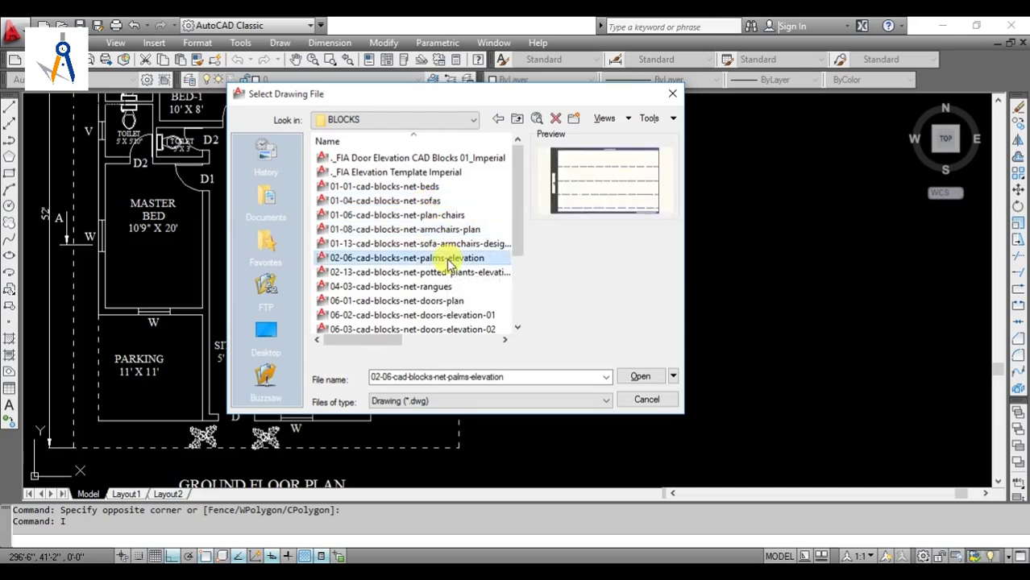
pyautogui.click(408, 203)
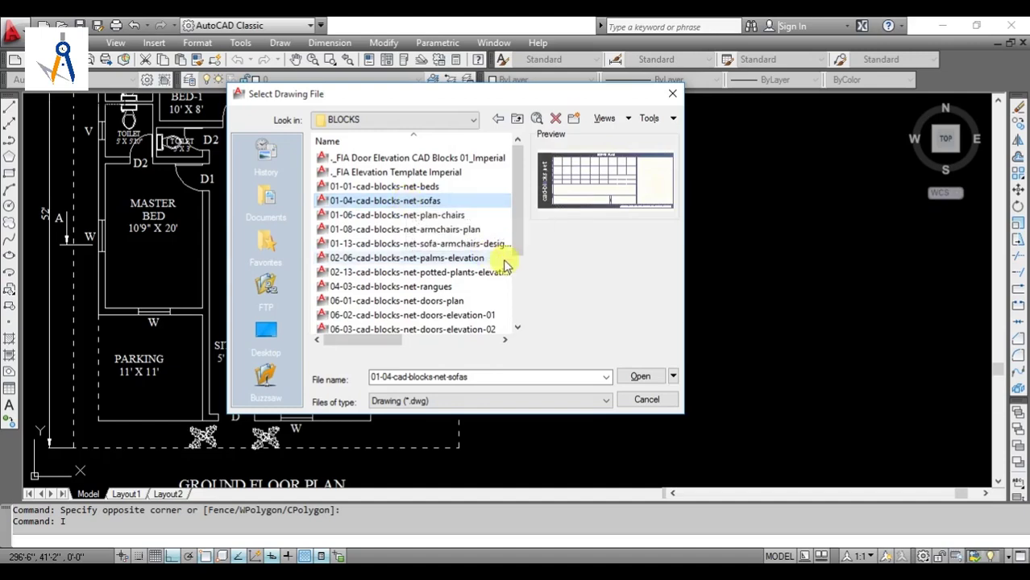
pyautogui.click(641, 377)
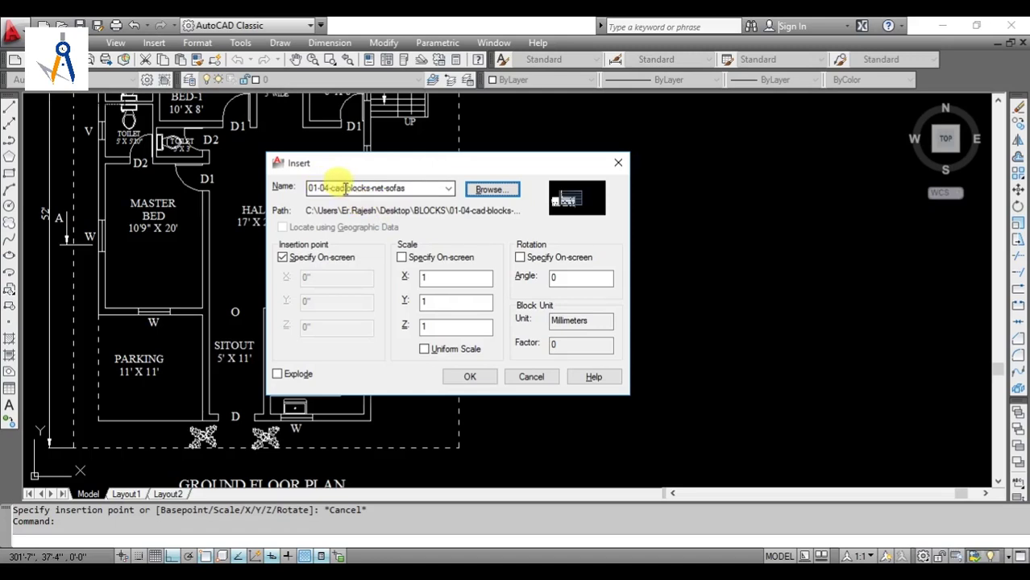
pyautogui.click(469, 377)
pyautogui.click(486, 312)
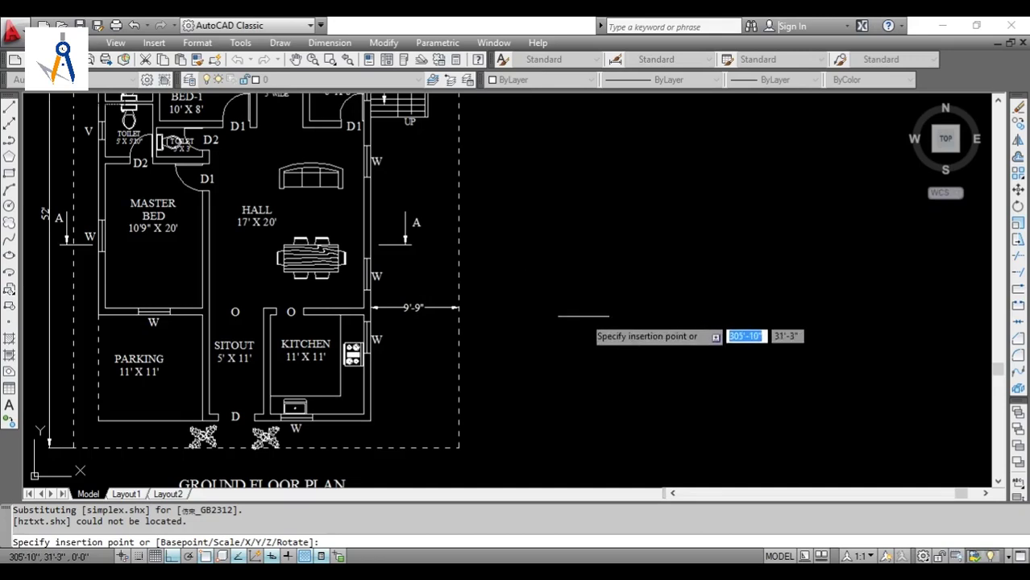
# - Place the sofa block library beside the floor plan and zoom to show the whole drawing
pyautogui.click(621, 294)
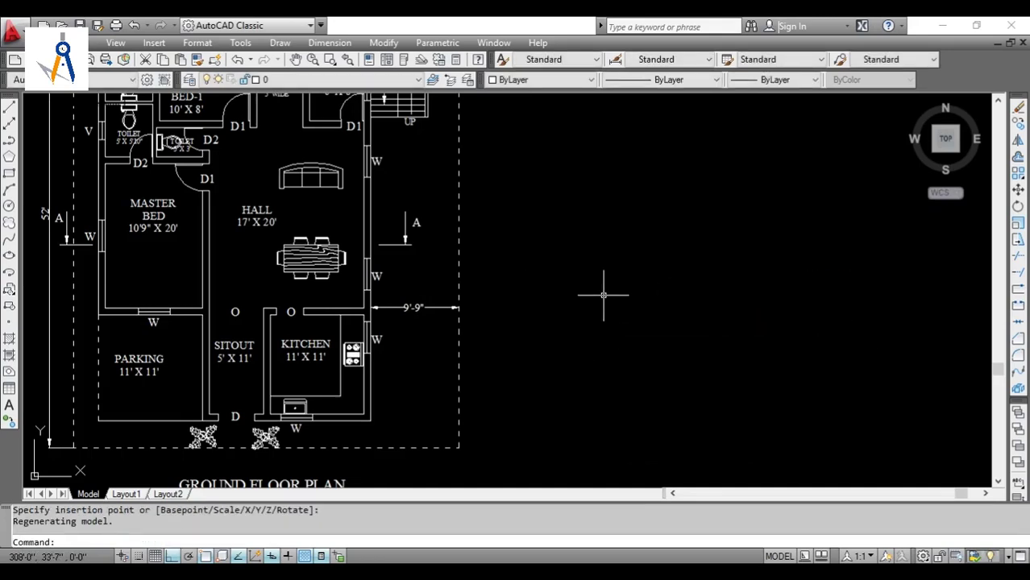
pyautogui.write('z')
pyautogui.press('Return')
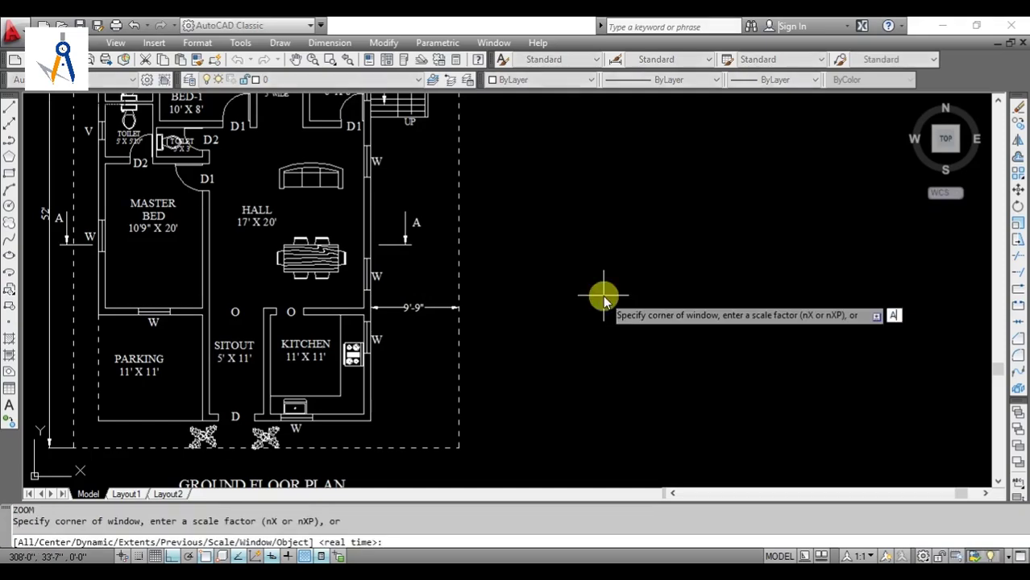
pyautogui.write('a')
pyautogui.press('Return')
pyautogui.scroll(5, 782, 230)
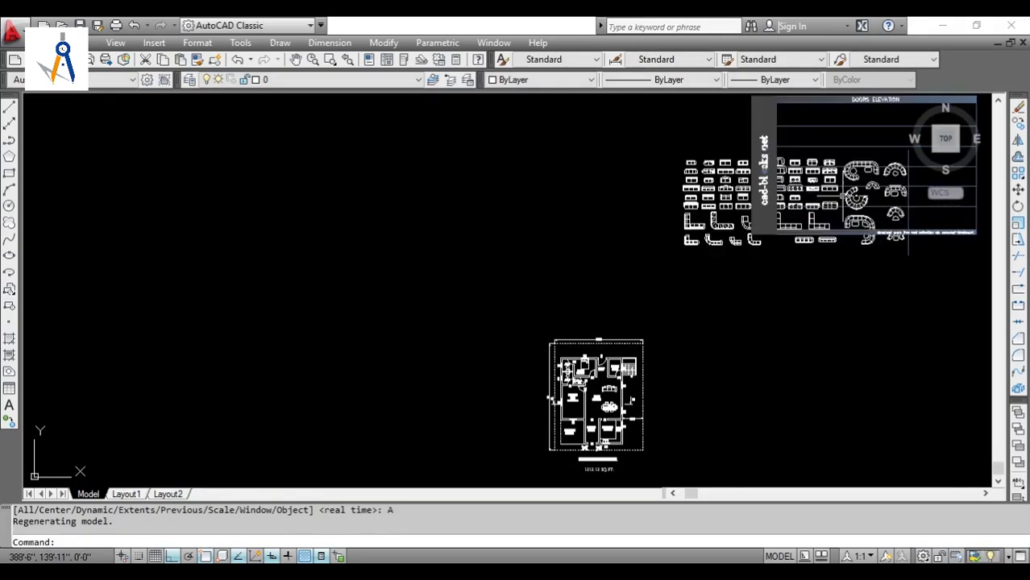
pyautogui.scroll(2, 483, 284)
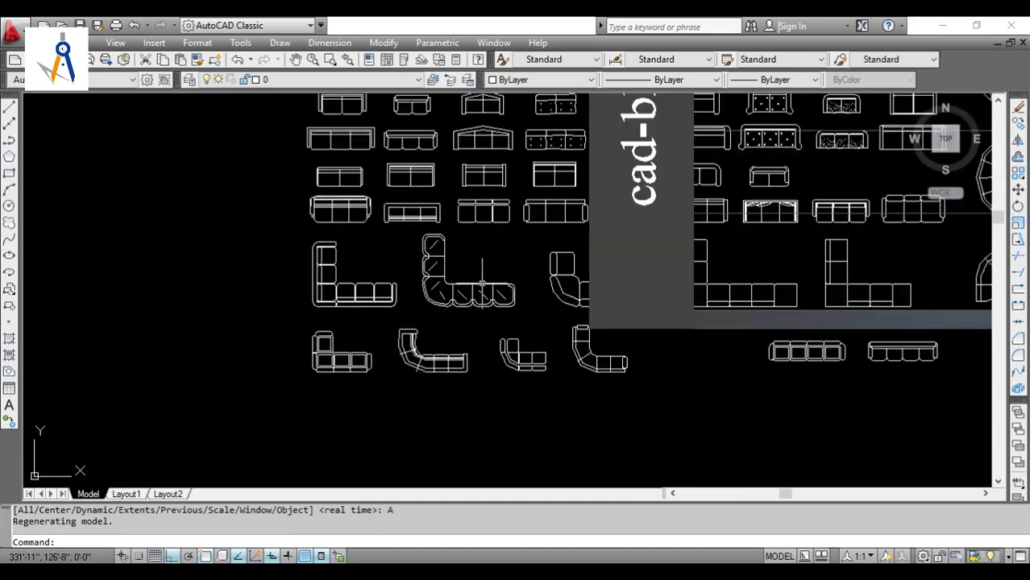
pyautogui.scroll(-5, 482, 287)
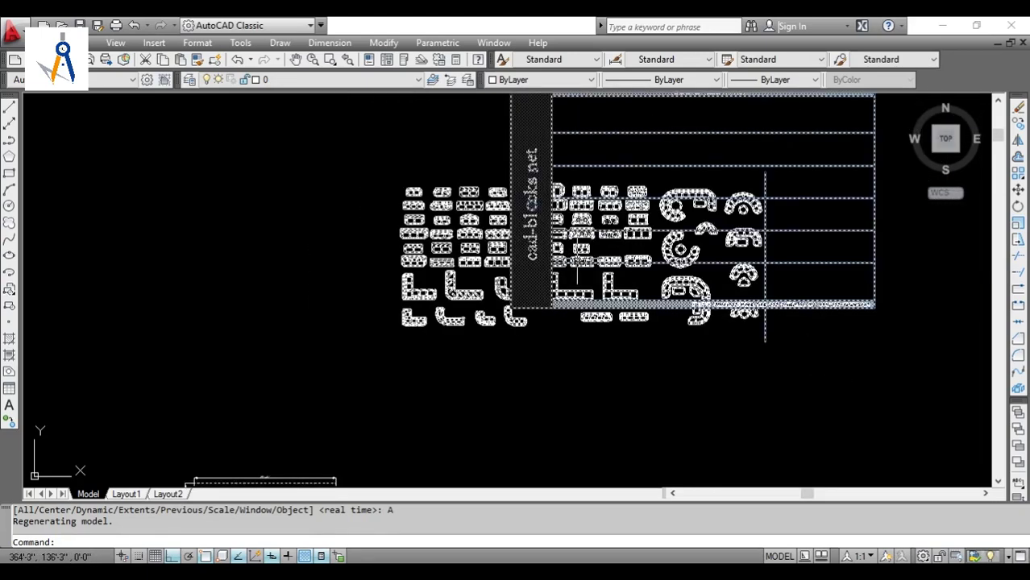
# - Explode the inserted sofa block into separate sofa pieces
pyautogui.click(473, 258)
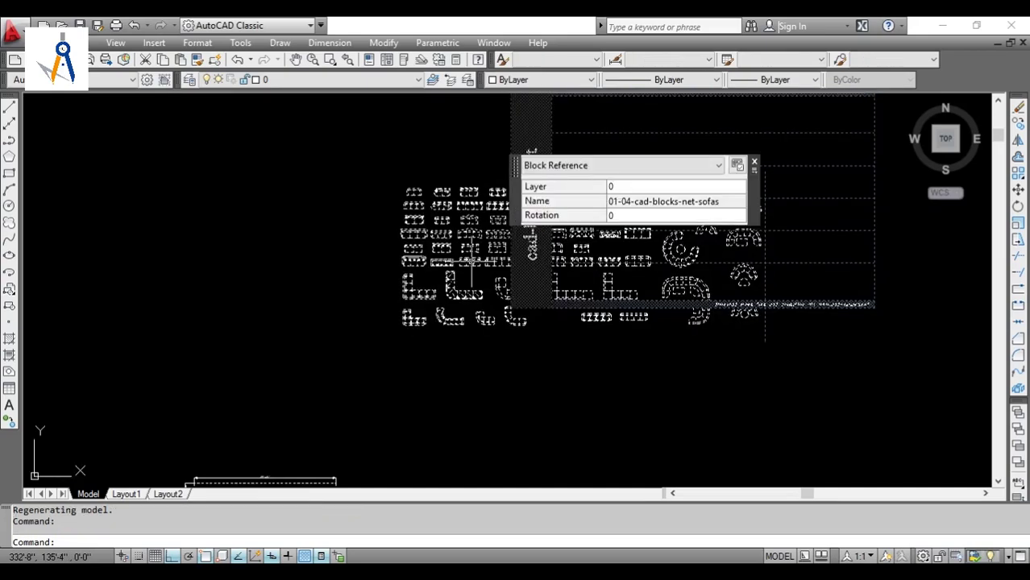
pyautogui.press('Escape')
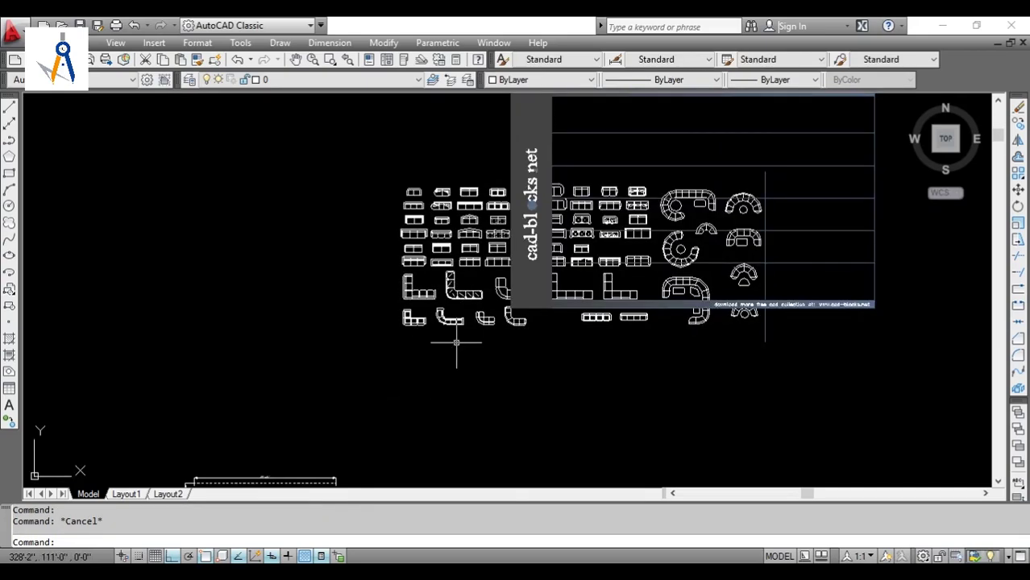
pyautogui.click(457, 292)
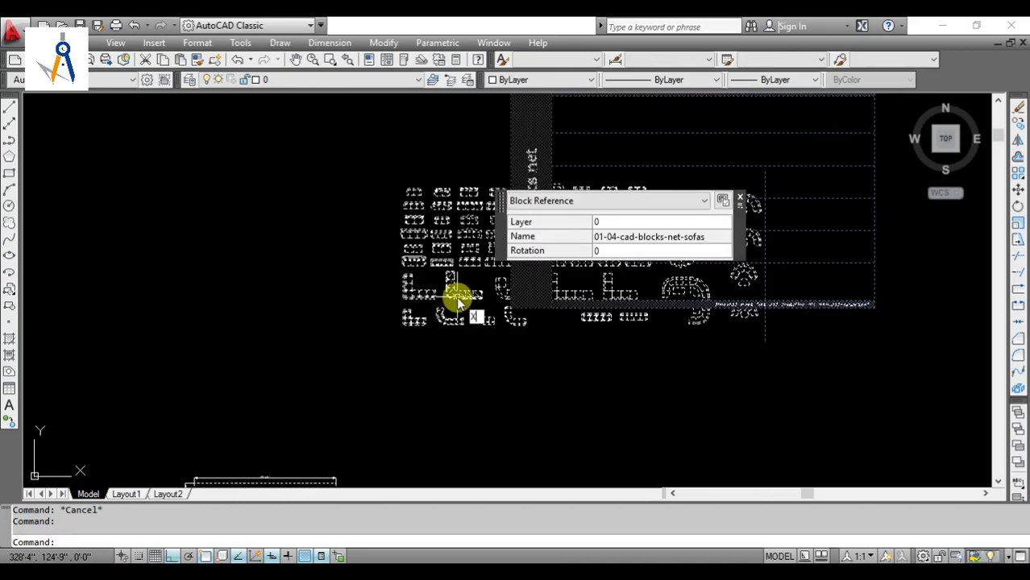
pyautogui.press('Return')
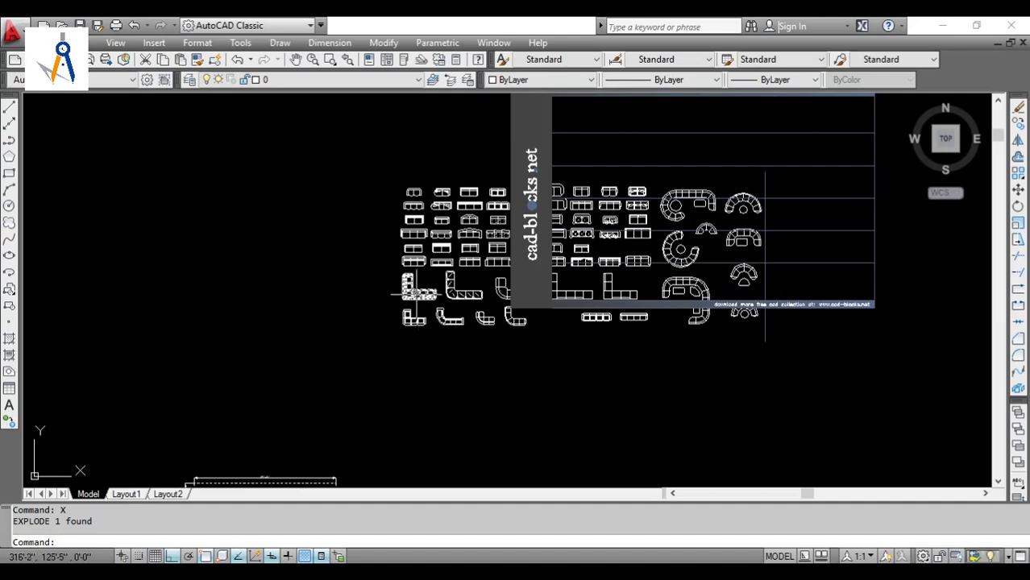
# - Erase the cad-blocks.net title frame around the sofa drawings
pyautogui.click(846, 388)
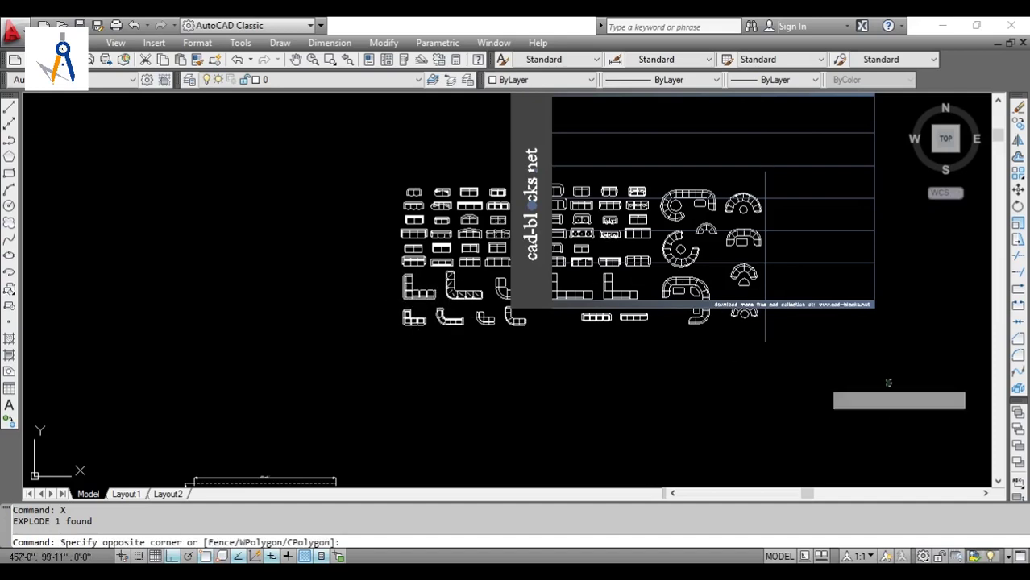
pyautogui.click(839, 278)
pyautogui.press('Delete')
pyautogui.click(780, 182)
pyautogui.click(762, 166)
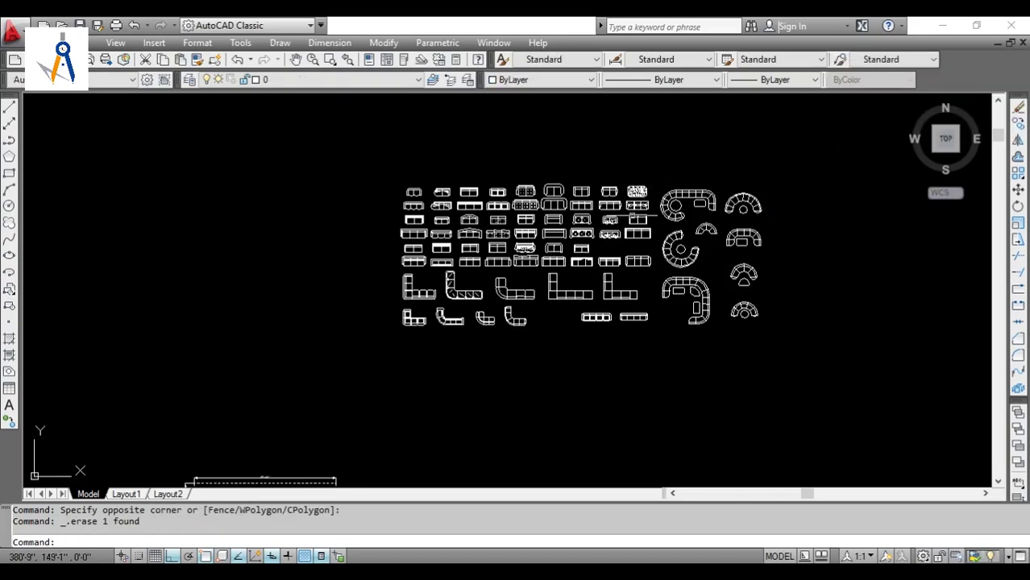
# - Copy a tufted sofa from the library to a spot beside the floor plan
pyautogui.scroll(4, 589, 234)
pyautogui.scroll(-2, 563, 258)
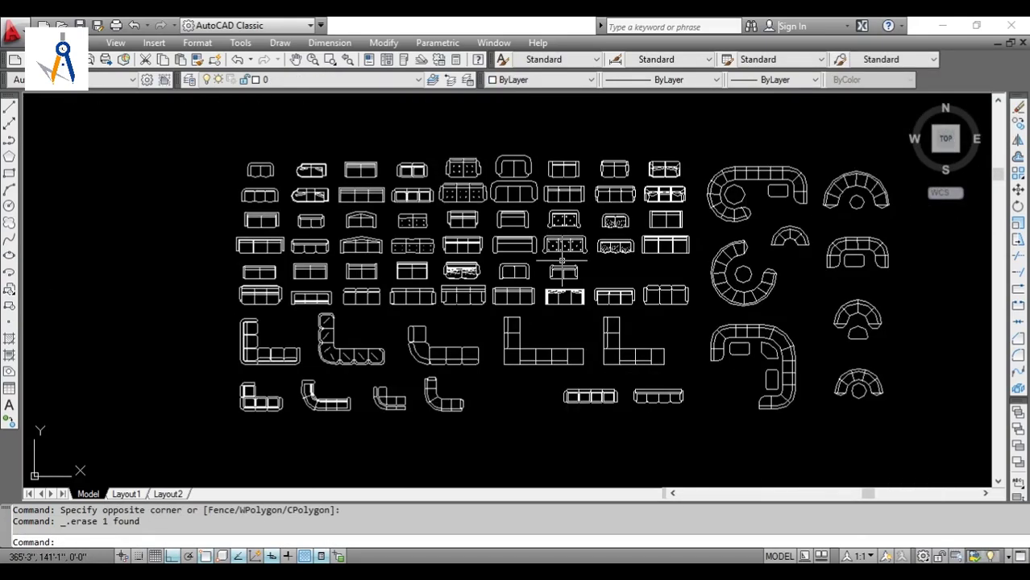
pyautogui.scroll(1, 338, 370)
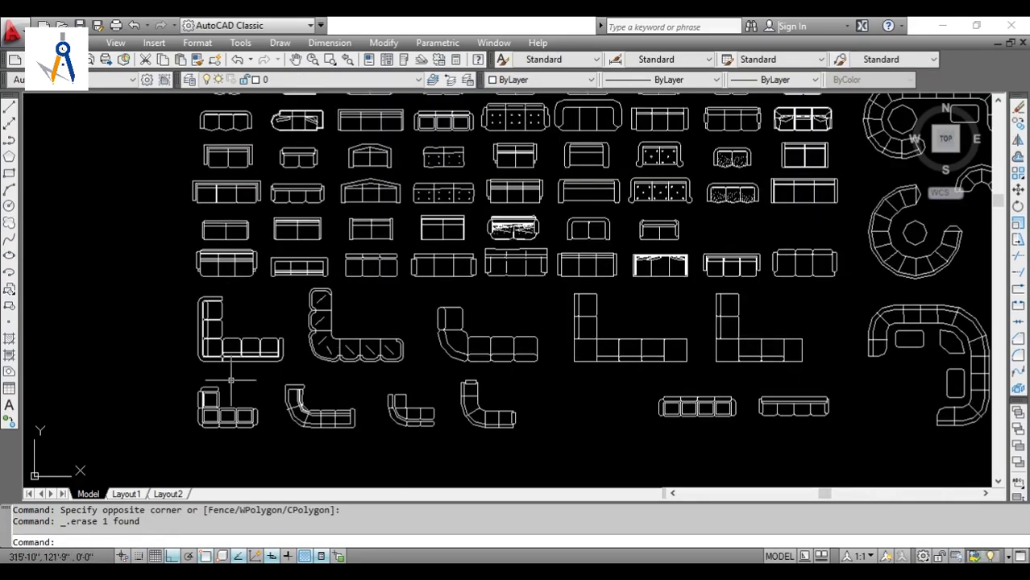
pyautogui.scroll(-2, 284, 333)
pyautogui.scroll(1, 428, 225)
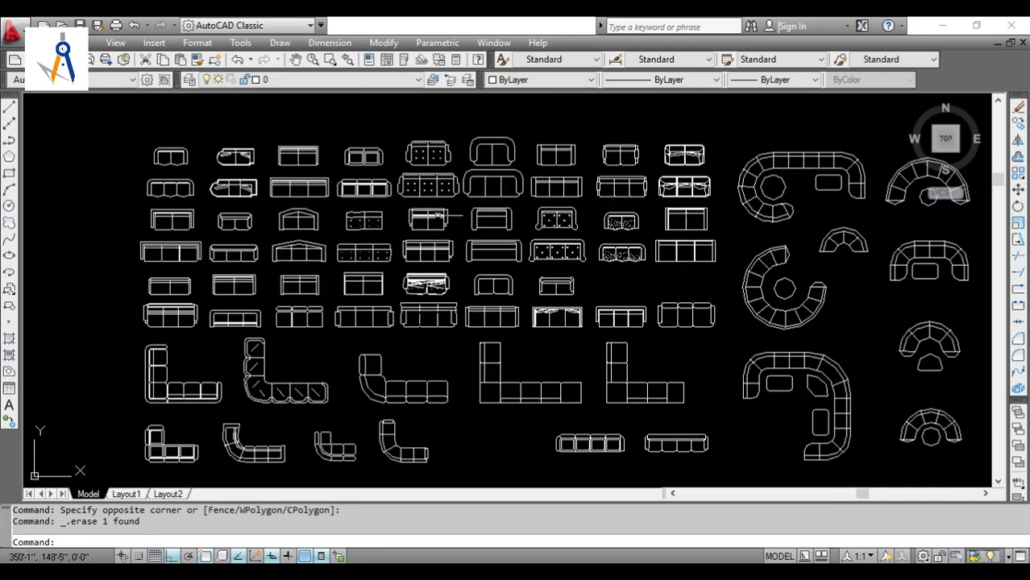
pyautogui.scroll(2, 565, 259)
pyautogui.click(571, 270)
pyautogui.click(556, 250)
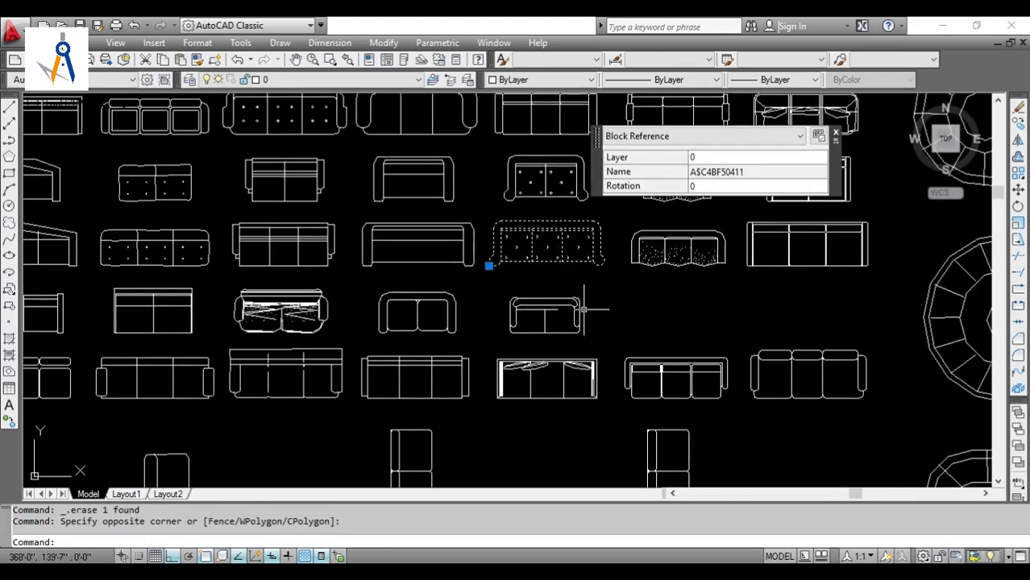
pyautogui.write('co')
pyautogui.press('Return')
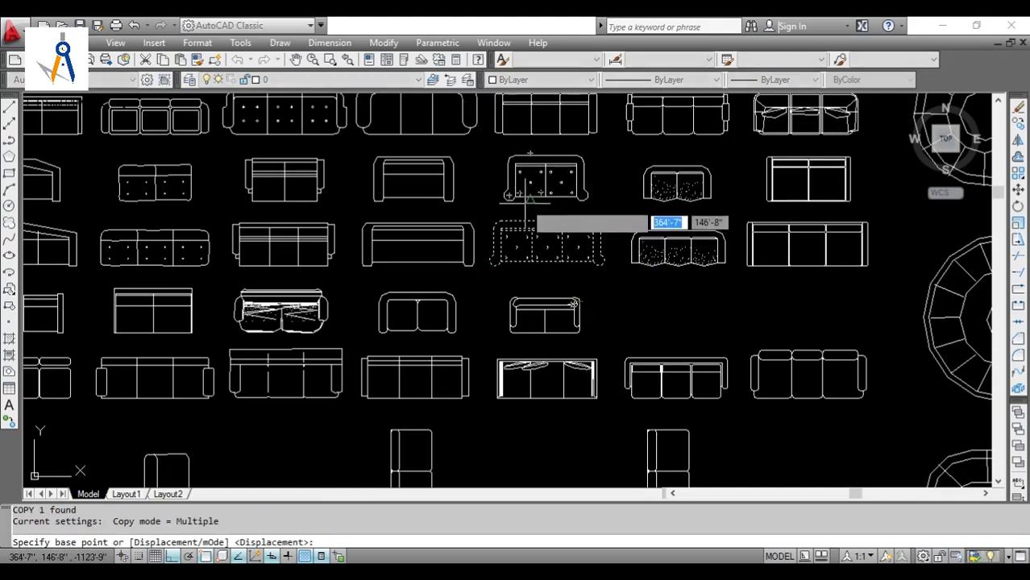
pyautogui.scroll(2, 542, 213)
pyautogui.click(556, 222)
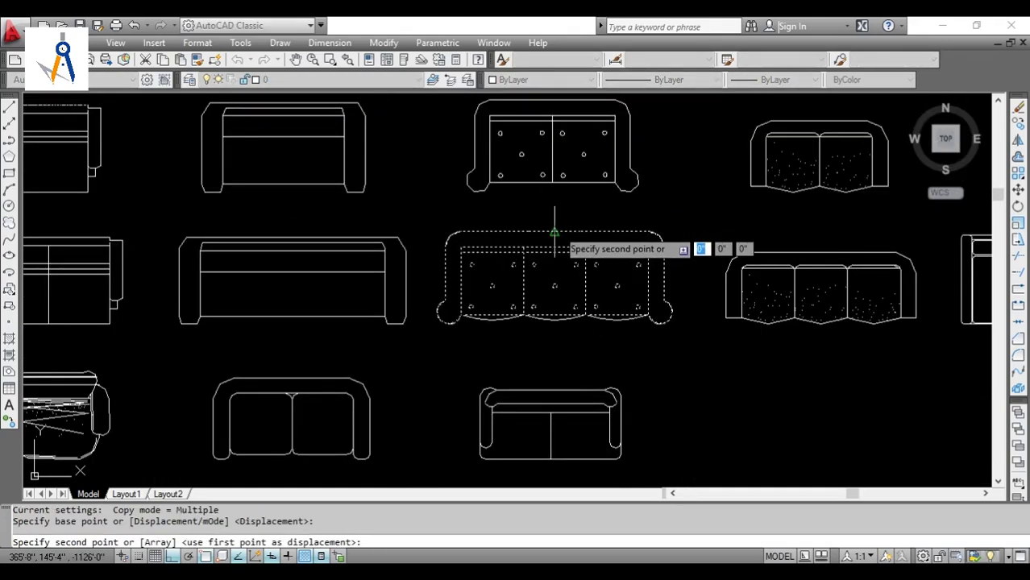
pyautogui.scroll(-5, 557, 229)
pyautogui.scroll(-3, 556, 242)
pyautogui.scroll(6, 456, 375)
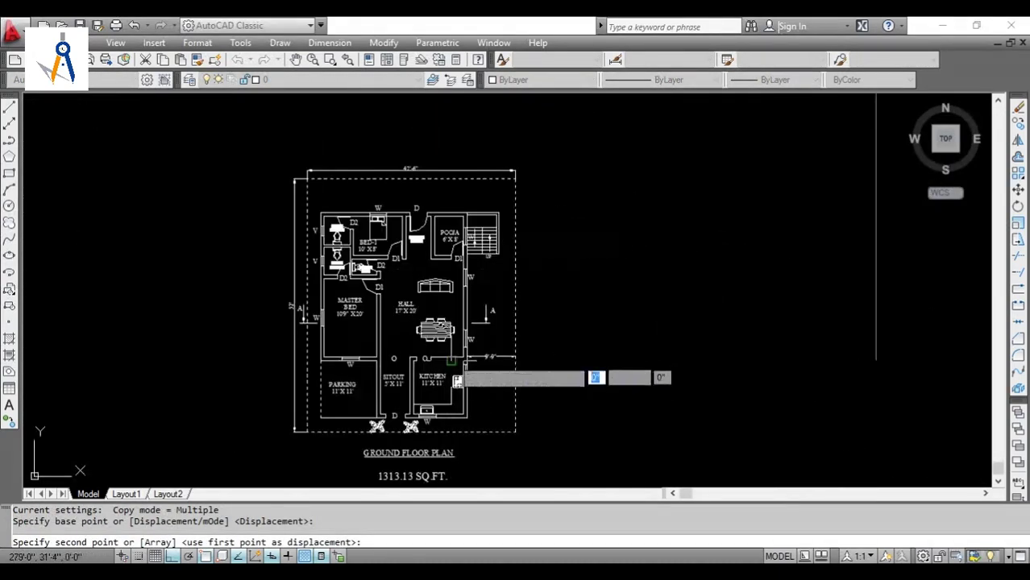
pyautogui.press('F8')
pyautogui.click(605, 241)
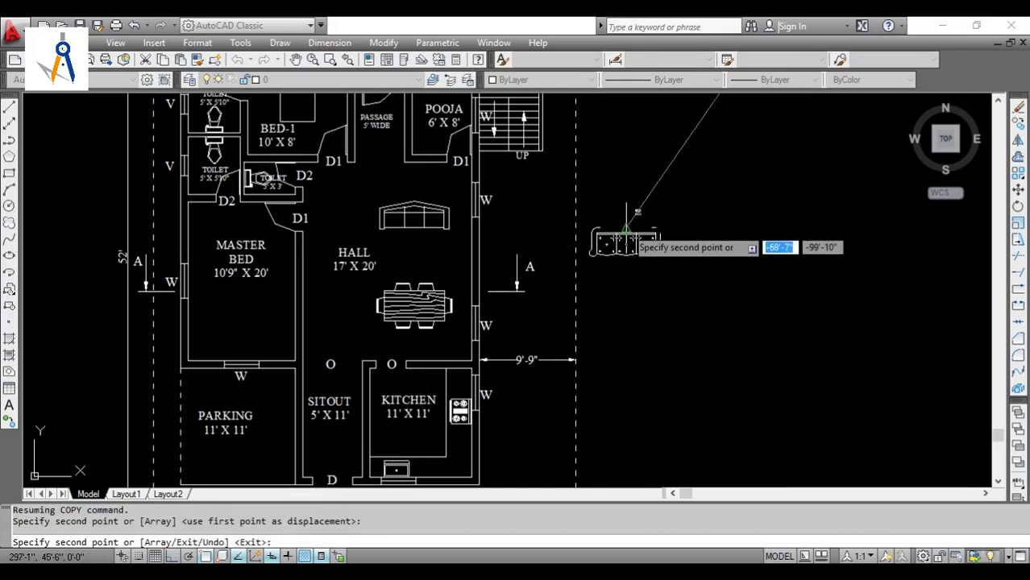
pyautogui.press('Escape')
# - Delete the round-back hall sofa and move the tufted sofa to the top of the hall
pyautogui.moveTo(470, 260); pyautogui.dragTo(439, 221)
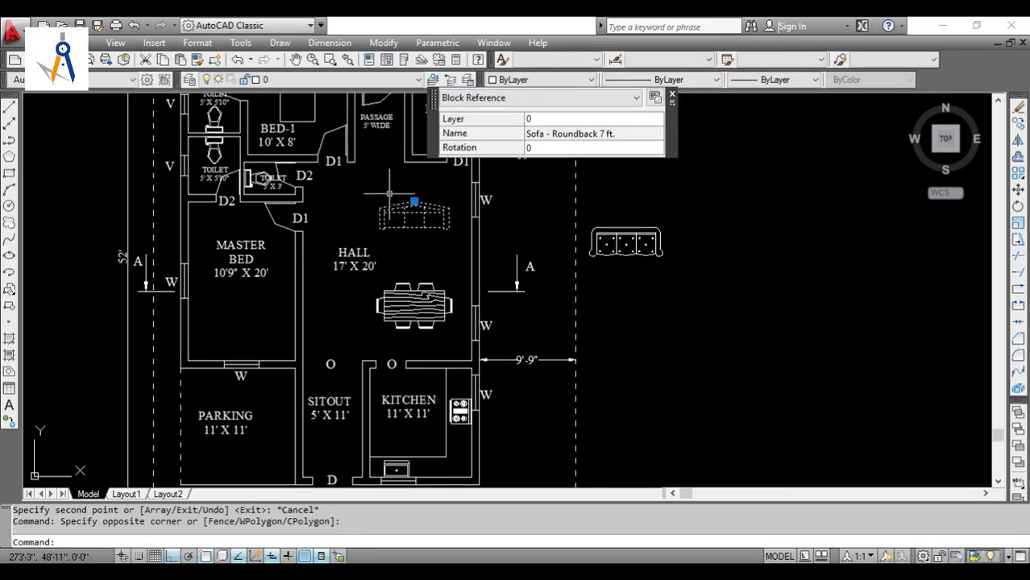
pyautogui.press('Delete')
pyautogui.moveTo(673, 308); pyautogui.dragTo(591, 253)
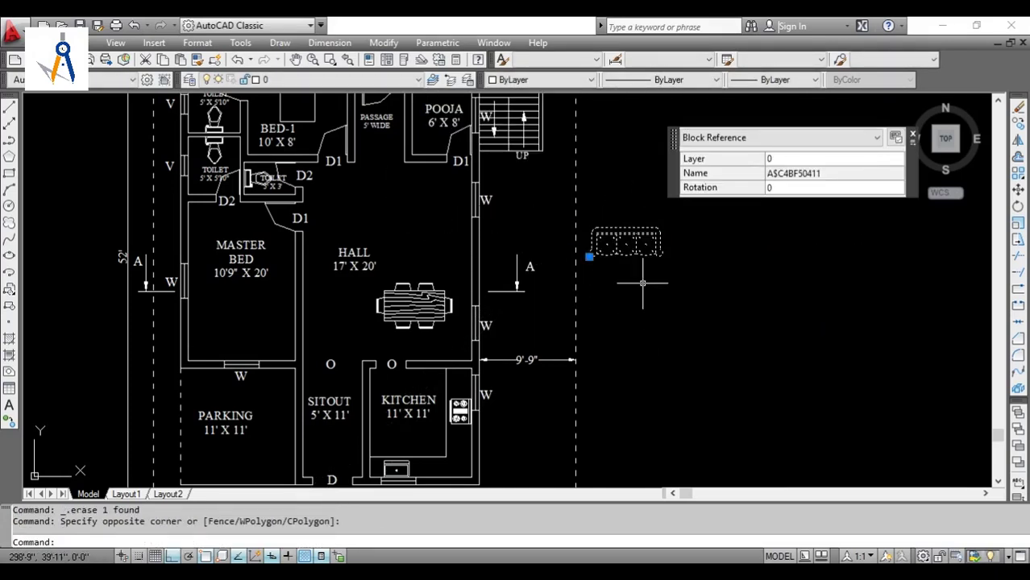
pyautogui.write('M')
pyautogui.press('Return')
pyautogui.scroll(3, 631, 222)
pyautogui.click(622, 222)
pyautogui.scroll(-2, 622, 222)
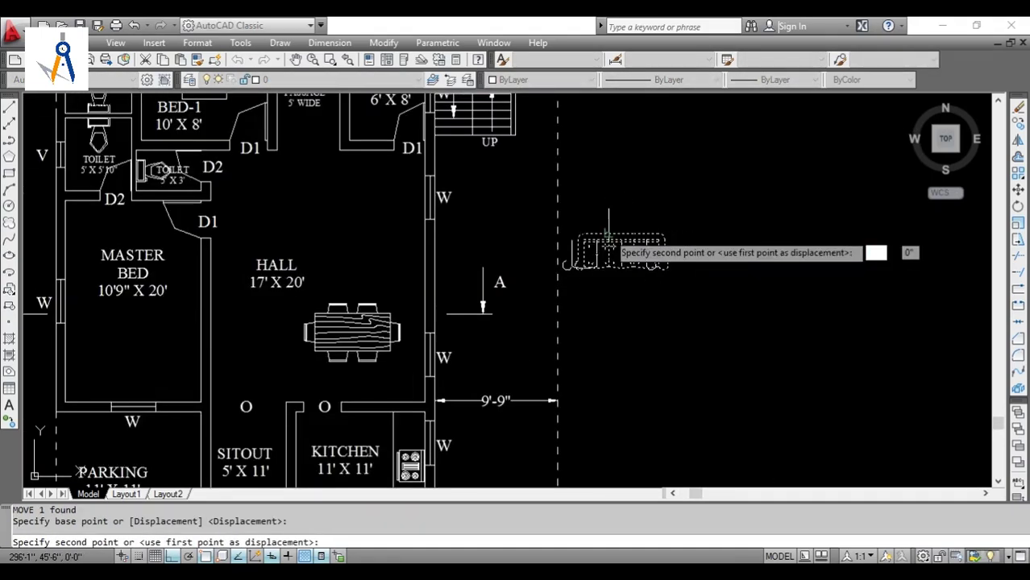
pyautogui.press('F8')
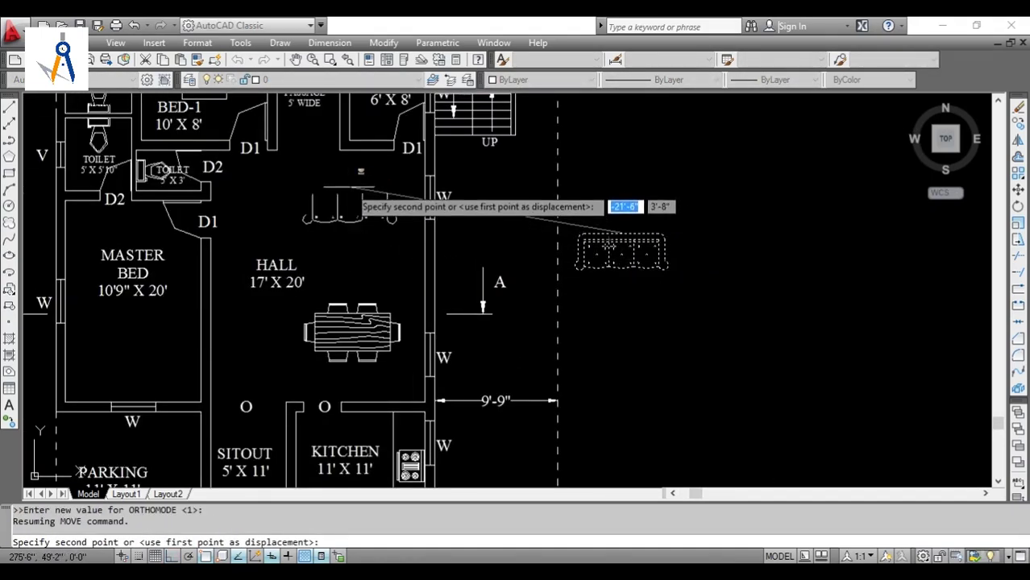
pyautogui.click(348, 172)
pyautogui.scroll(-5, 379, 174)
pyautogui.scroll(4, 272, 212)
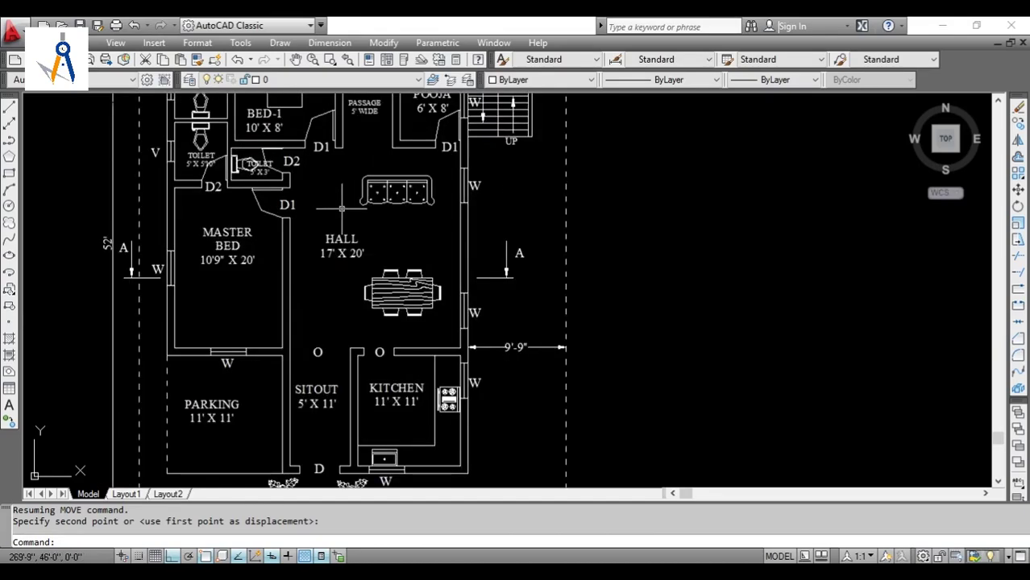
pyautogui.scroll(3, 272, 212)
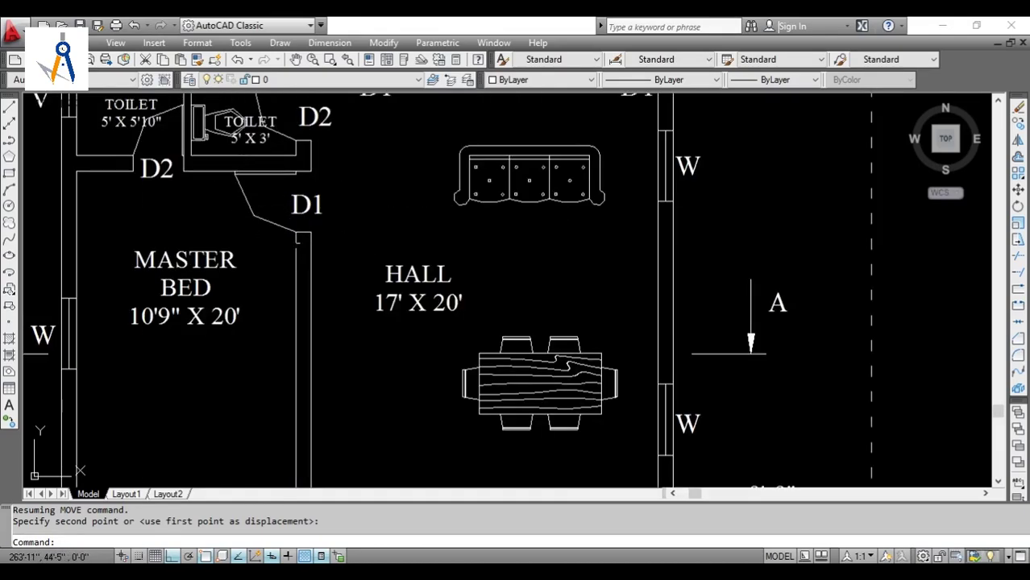
# - Regenerate the drawing display with REGEN
pyautogui.rightClick(298, 249)
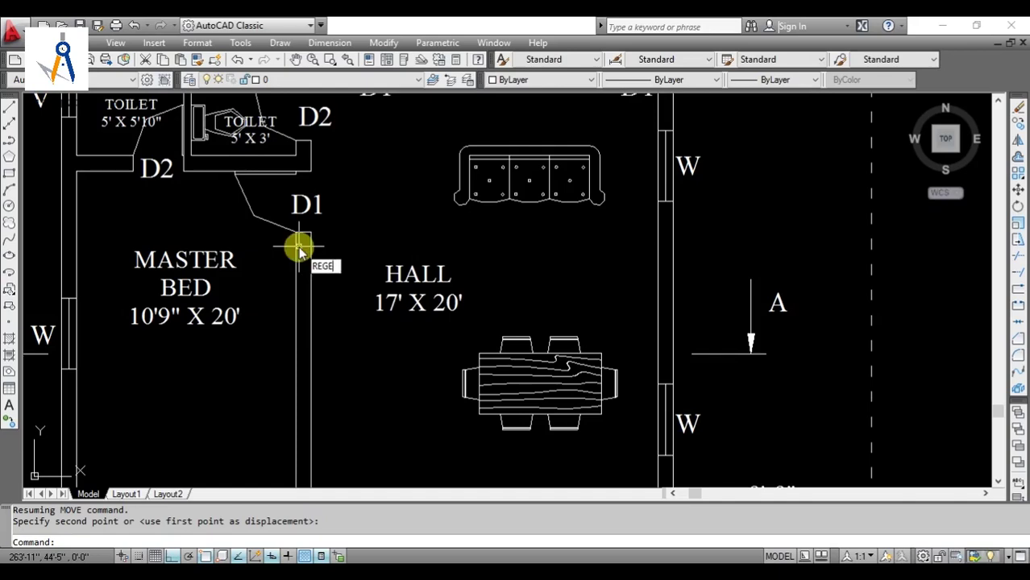
pyautogui.write('REGEN')
pyautogui.press('Return')
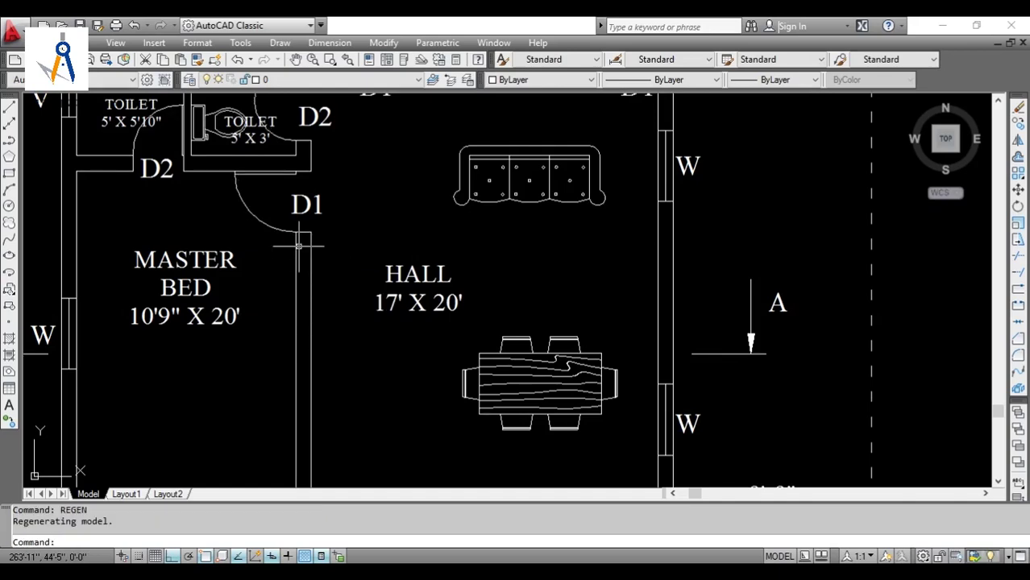
# - Copy another sofa block from the library into the hall
pyautogui.scroll(-15, 298, 252)
pyautogui.scroll(6, 436, 162)
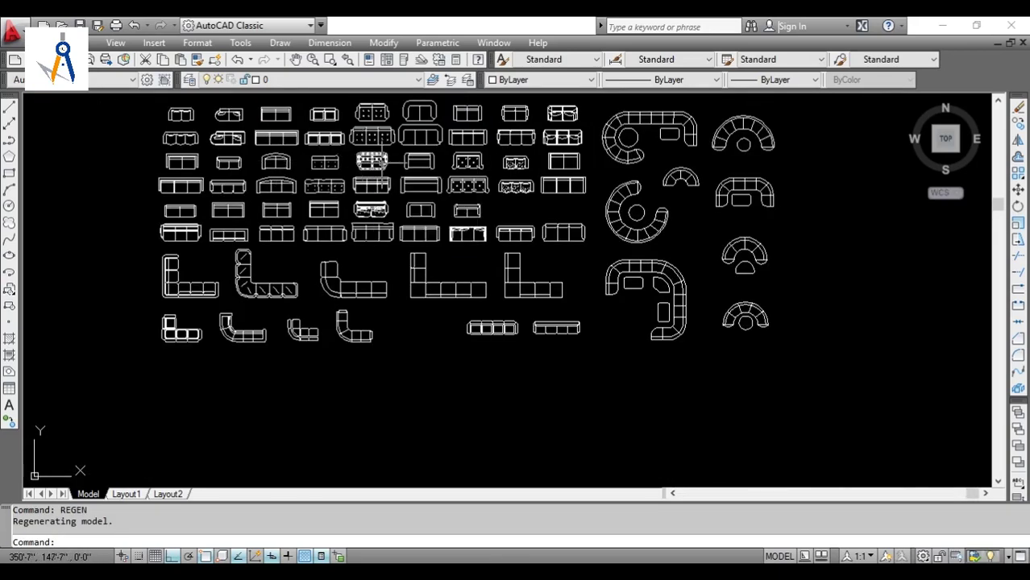
pyautogui.scroll(3, 436, 165)
pyautogui.click(451, 165)
pyautogui.write('co')
pyautogui.press('Return')
pyautogui.click(476, 216)
pyautogui.scroll(-6, 476, 218)
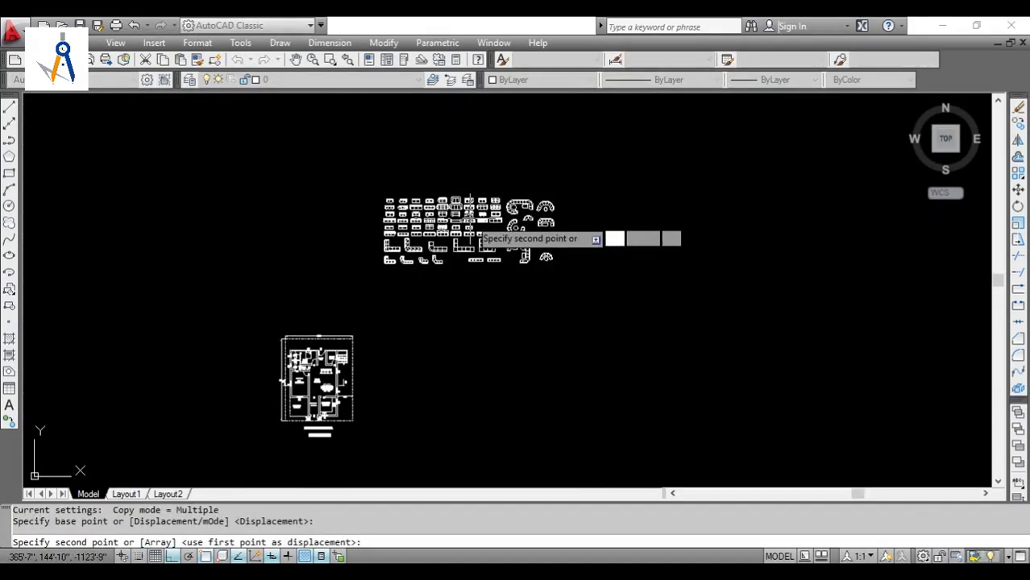
pyautogui.scroll(8, 306, 401)
pyautogui.press('F8')
pyautogui.scroll(5, 339, 327)
pyautogui.scroll(5, 288, 295)
pyautogui.click(311, 334)
pyautogui.press('Escape')
pyautogui.scroll(-2, 277, 335)
pyautogui.scroll(-2, 276, 335)
pyautogui.scroll(4, 239, 344)
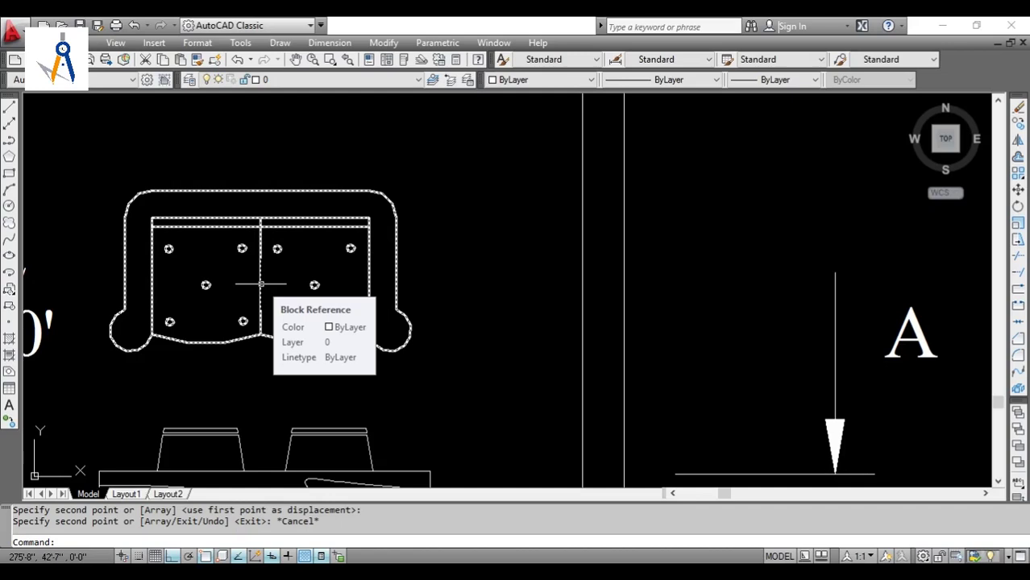
# - Open the A$C4A411647 sofa block for editing and erase its vertical centre divider line
pyautogui.doubleClick(260, 229)
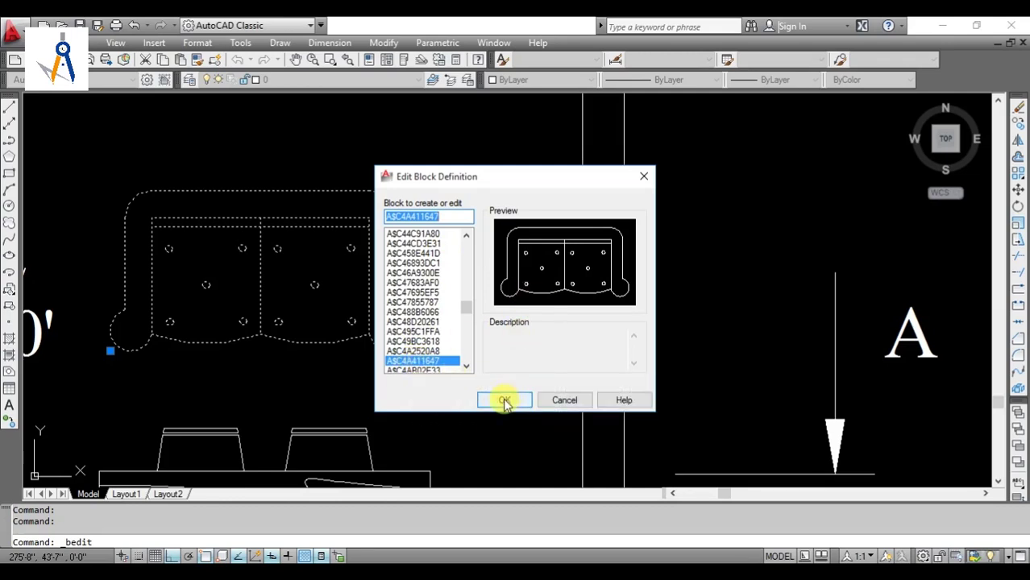
pyautogui.click(505, 400)
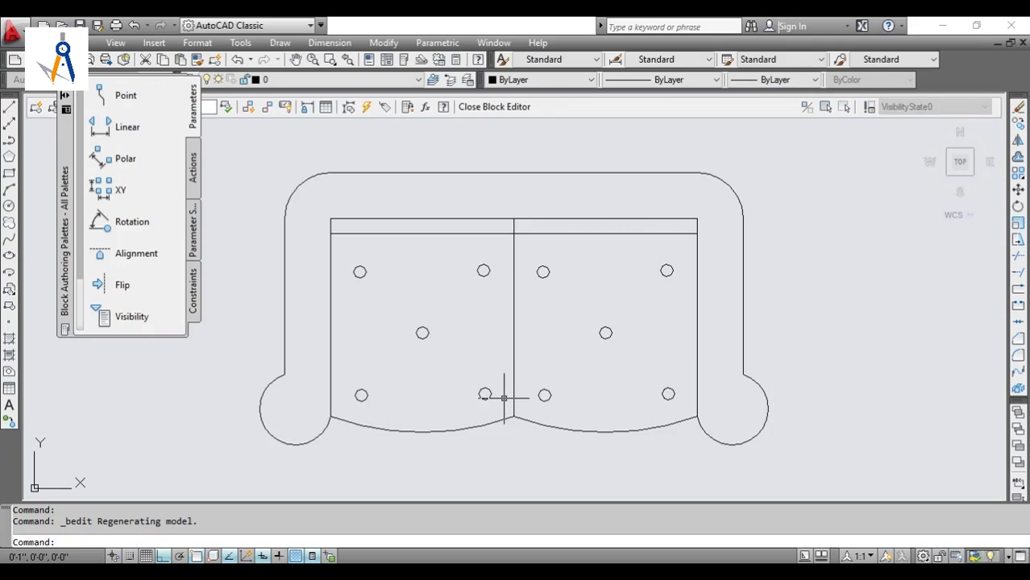
pyautogui.click(540, 363)
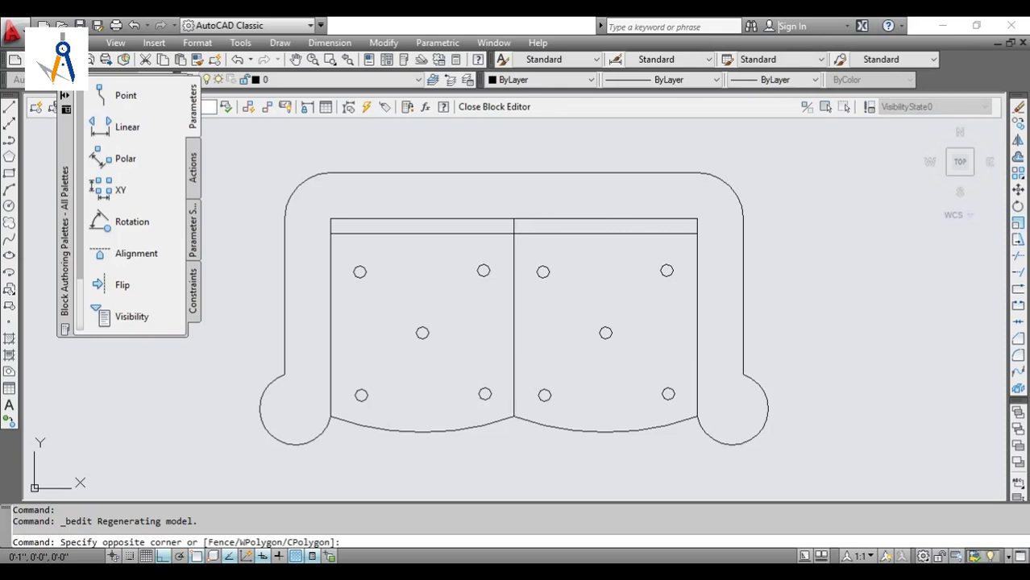
pyautogui.click(499, 344)
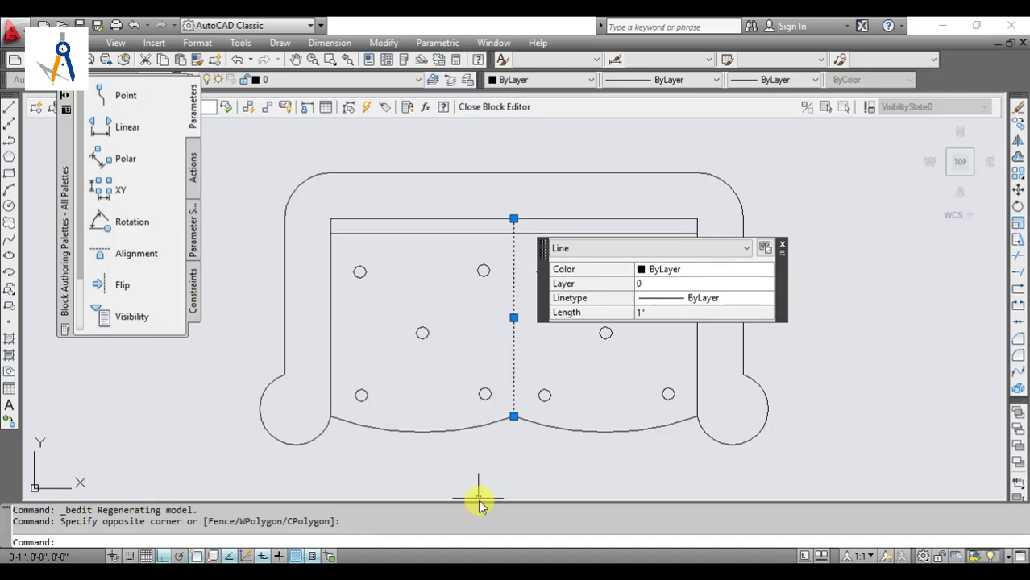
pyautogui.press('Delete')
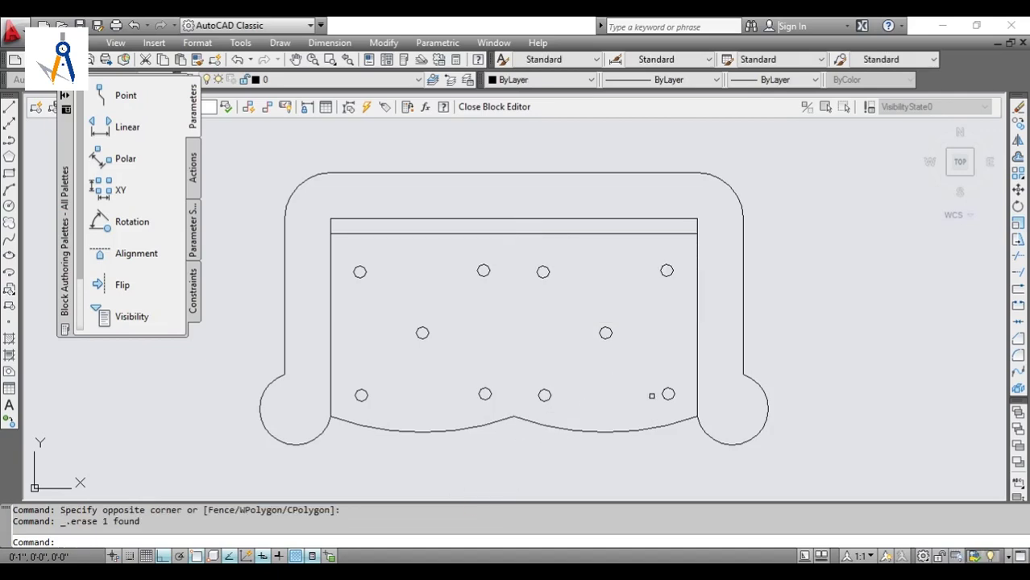
# - Erase the right cushion's five buttons and select the right arm's two lines and arc
pyautogui.click(684, 413)
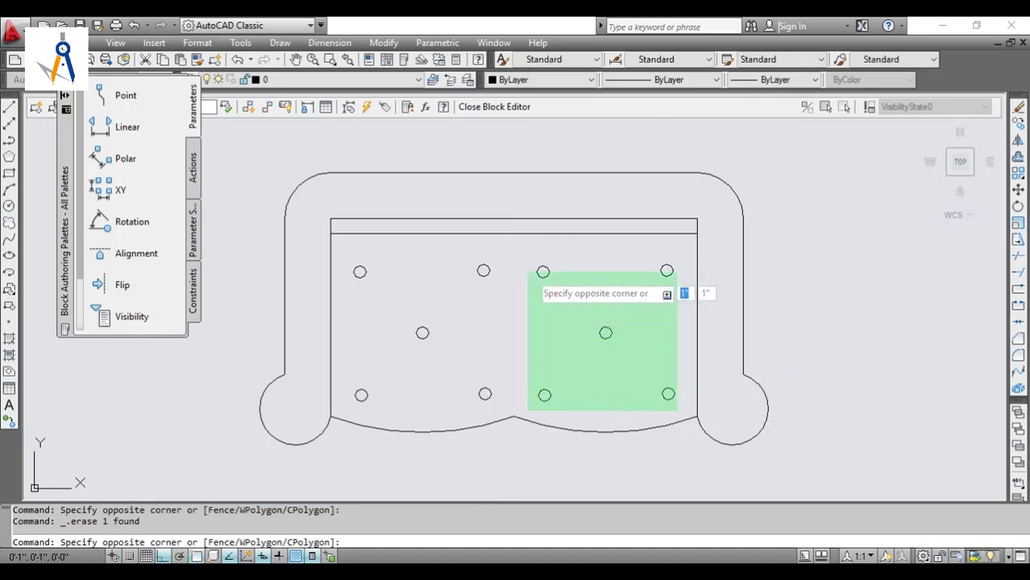
pyautogui.click(524, 258)
pyautogui.press('Delete')
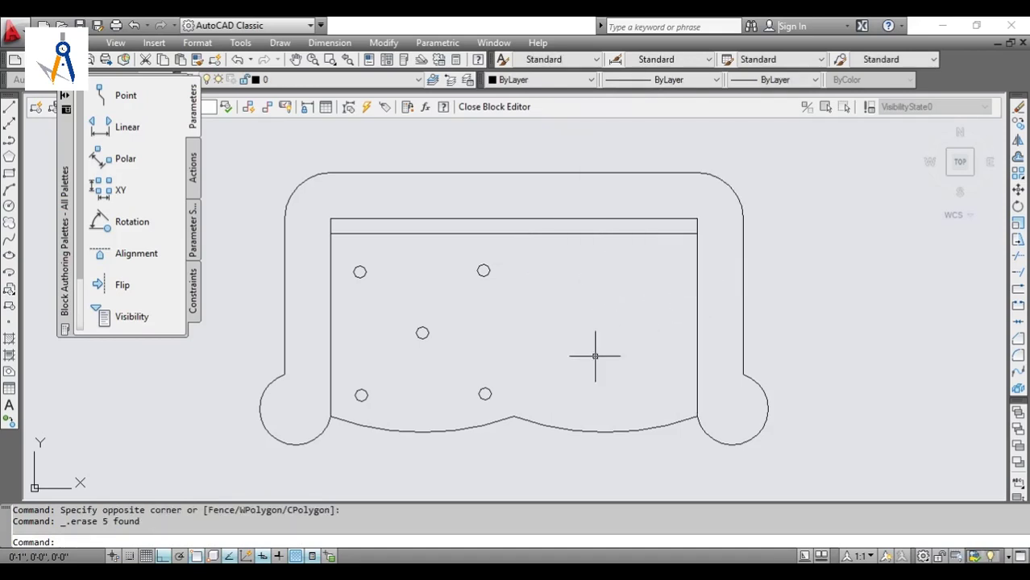
pyautogui.click(789, 352)
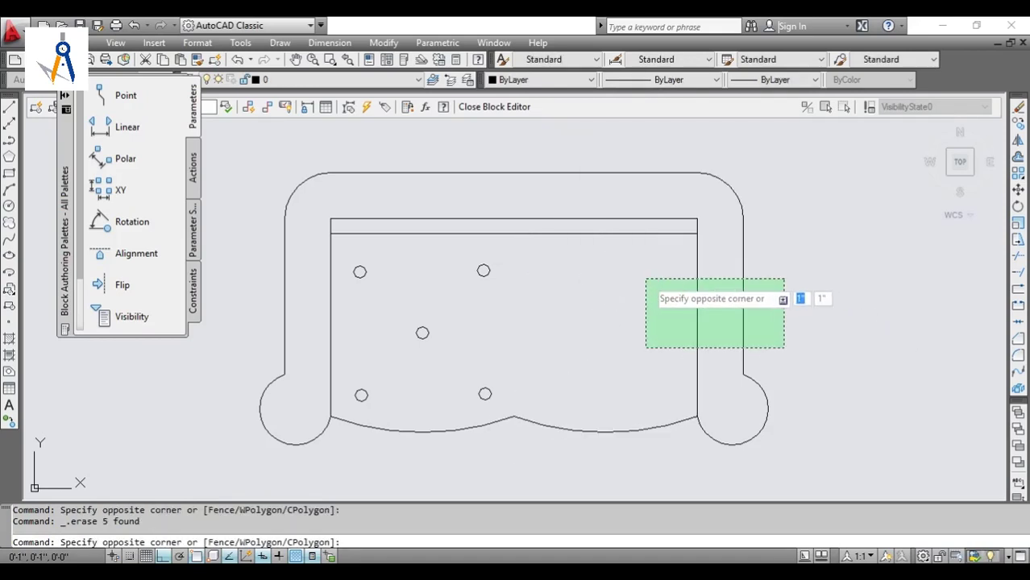
pyautogui.click(643, 273)
pyautogui.click(805, 466)
pyautogui.click(725, 384)
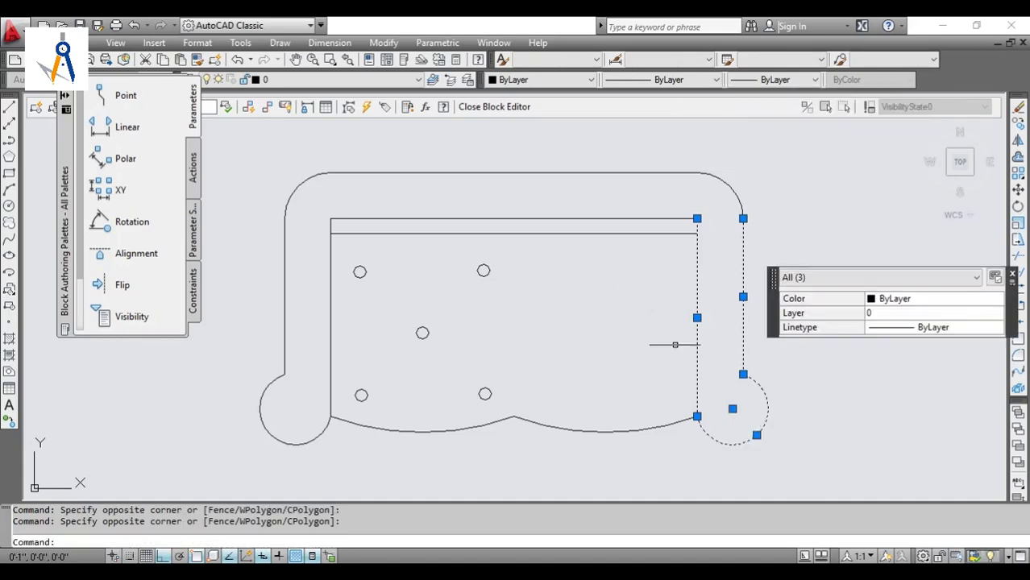
# - Move the right arm pieces left and delete the leftover right arm arc
pyautogui.write('m')
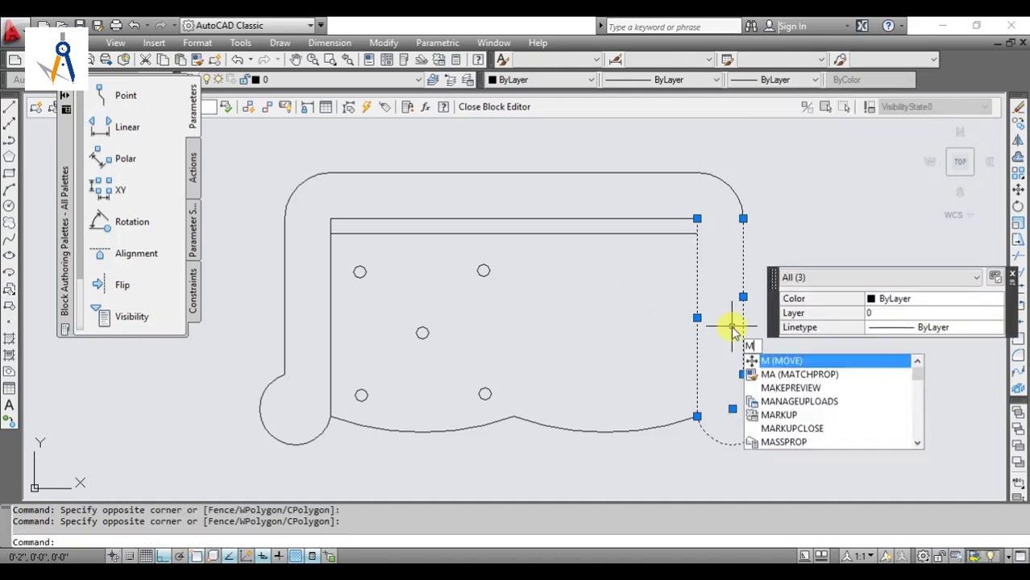
pyautogui.press('Return')
pyautogui.click(696, 417)
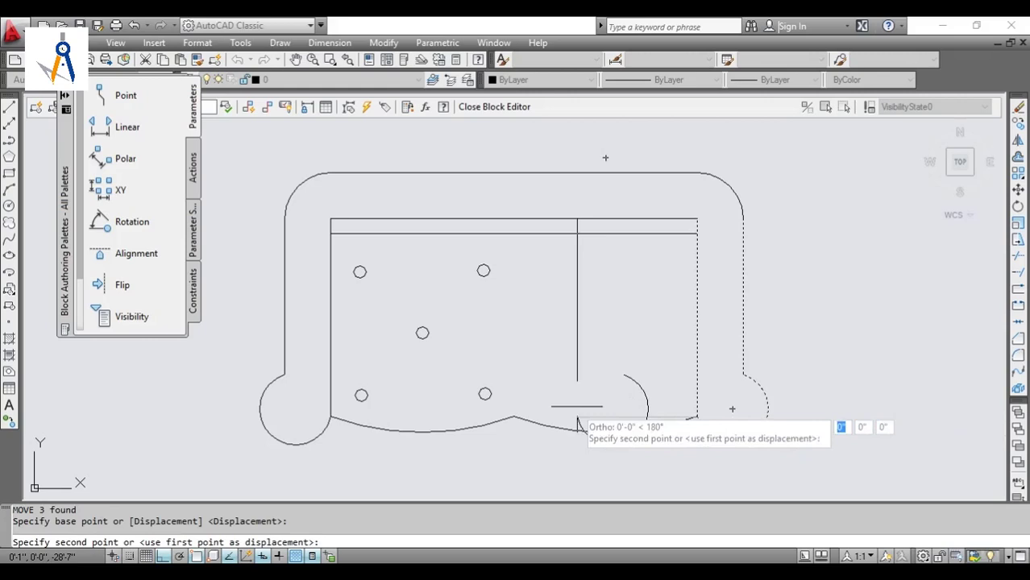
pyautogui.click(516, 426)
pyautogui.click(656, 453)
pyautogui.click(626, 409)
pyautogui.press('Delete')
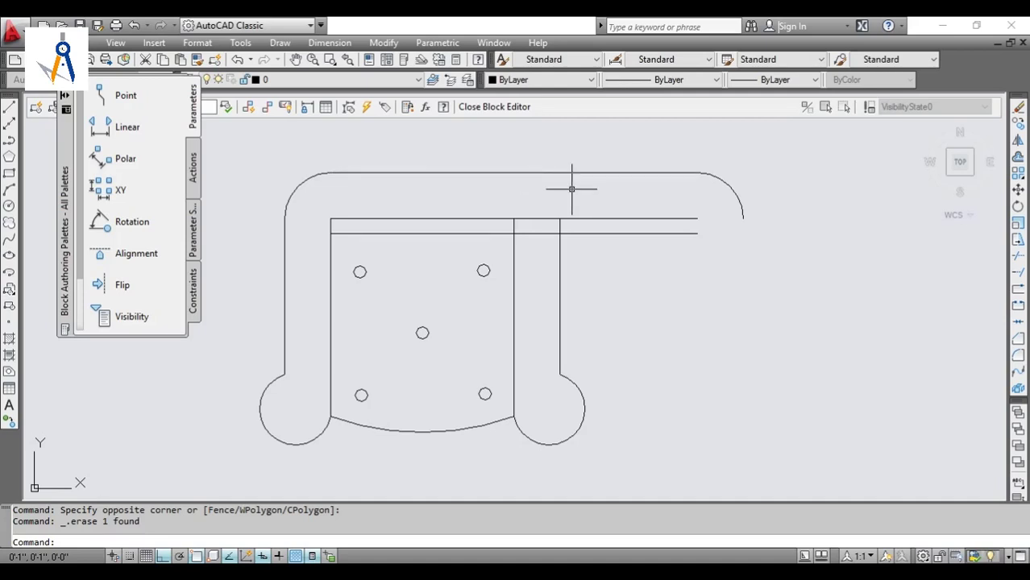
# - Move the chair back's upper-right arc onto the end of the back line
pyautogui.click(737, 196)
pyautogui.press('Return')
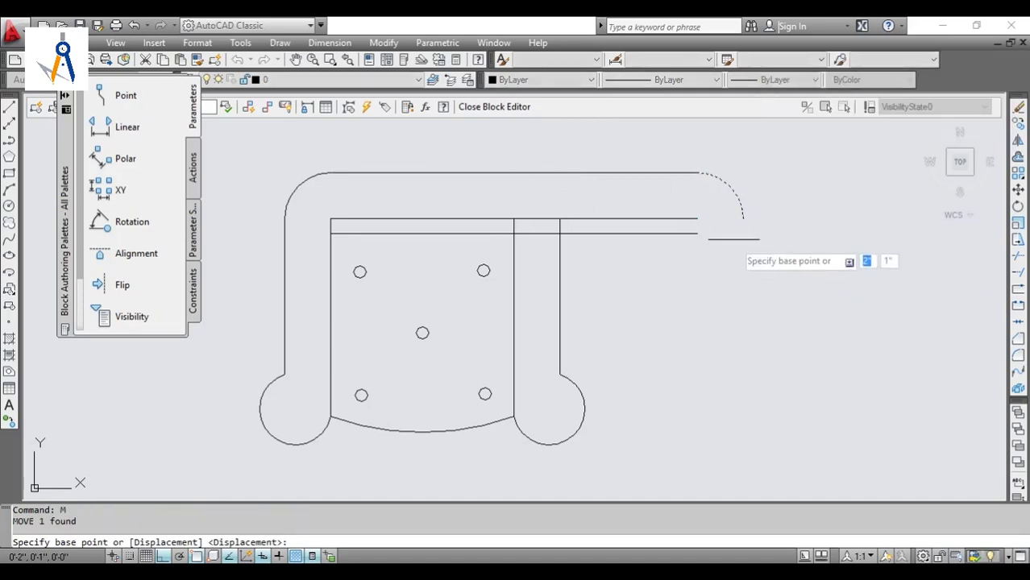
pyautogui.click(743, 219)
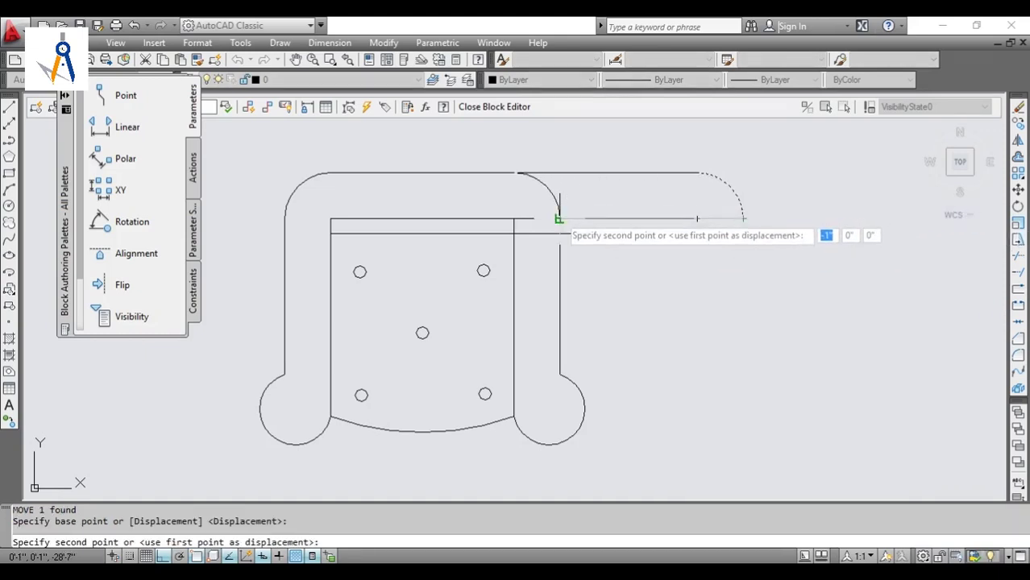
pyautogui.click(561, 218)
pyautogui.press('Escape')
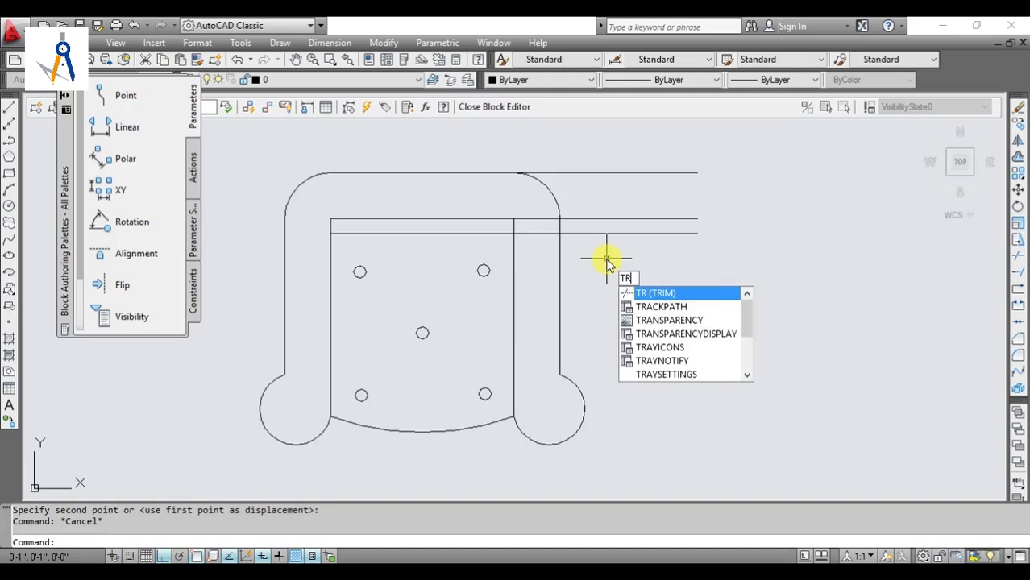
# - Trim the line segments overhanging past the arc
pyautogui.press('Return')
pyautogui.press('Return')
pyautogui.click(662, 259)
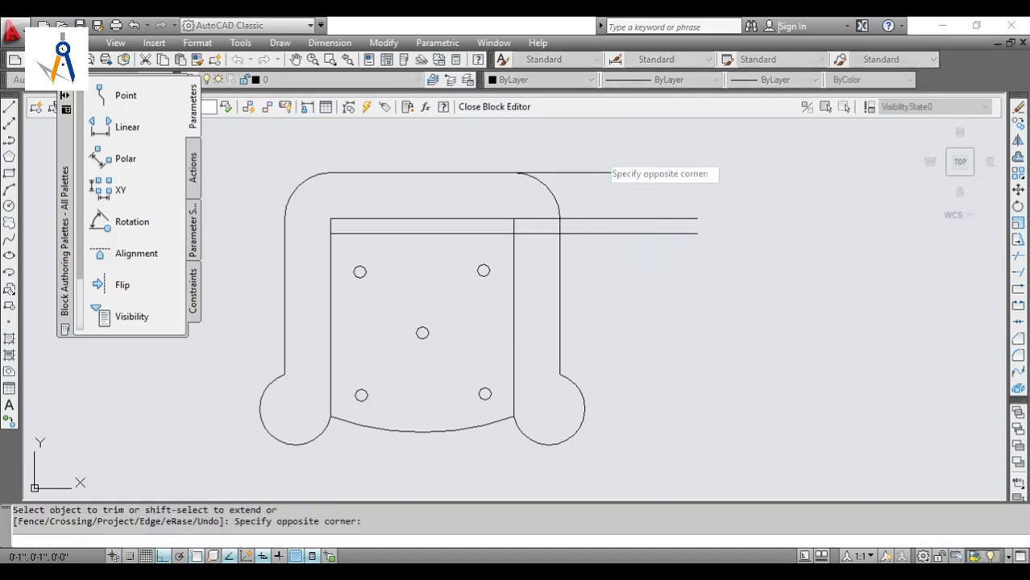
pyautogui.click(593, 159)
pyautogui.scroll(3, 584, 217)
pyautogui.click(548, 258)
pyautogui.click(536, 212)
pyautogui.scroll(-4, 532, 257)
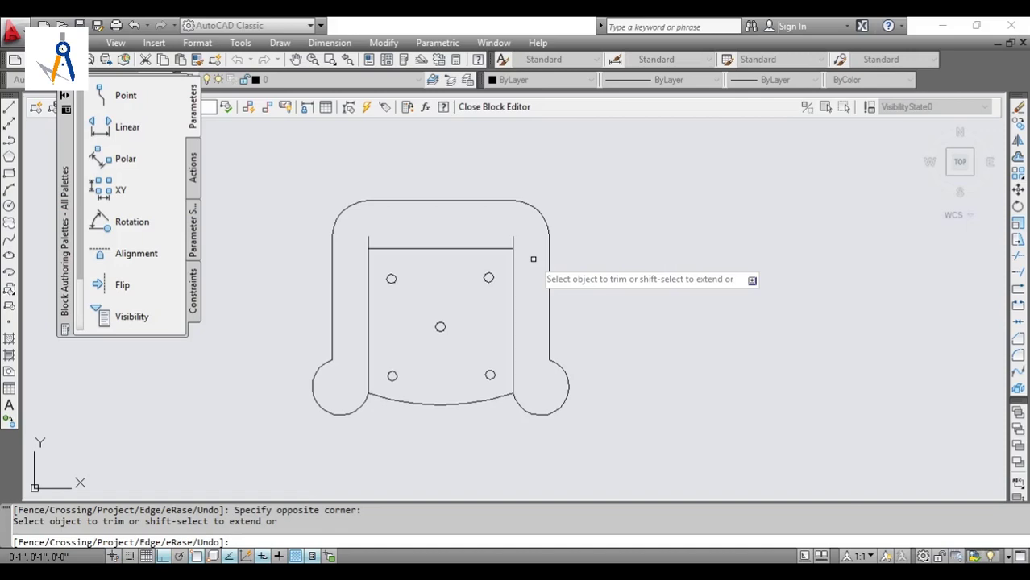
pyautogui.press('Escape')
pyautogui.scroll(1, 487, 228)
# - Draw a new line across the chair back from its left endpoint to the right side
pyautogui.press('Return')
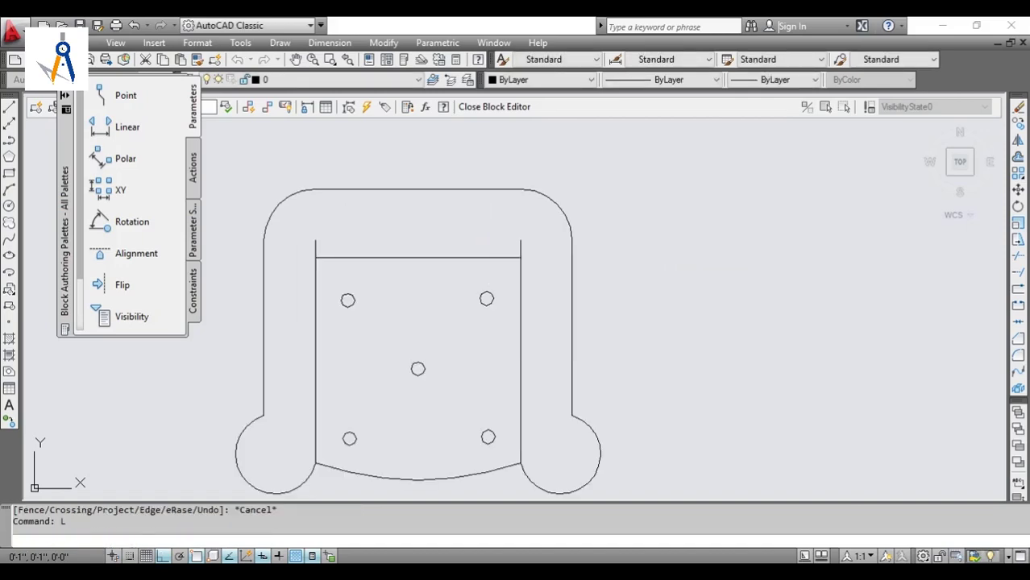
pyautogui.scroll(3, 372, 254)
pyautogui.click(257, 227)
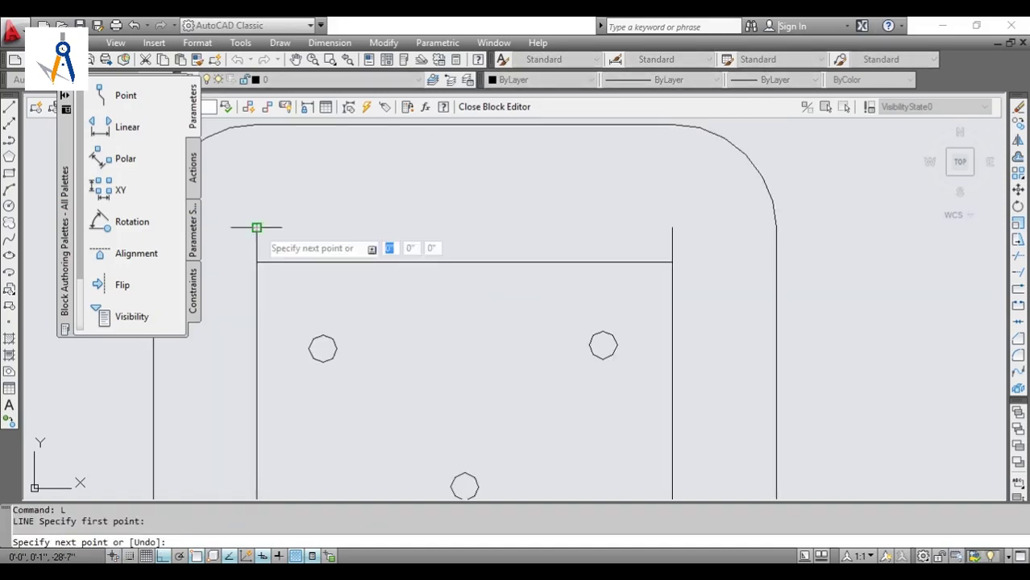
pyautogui.click(672, 229)
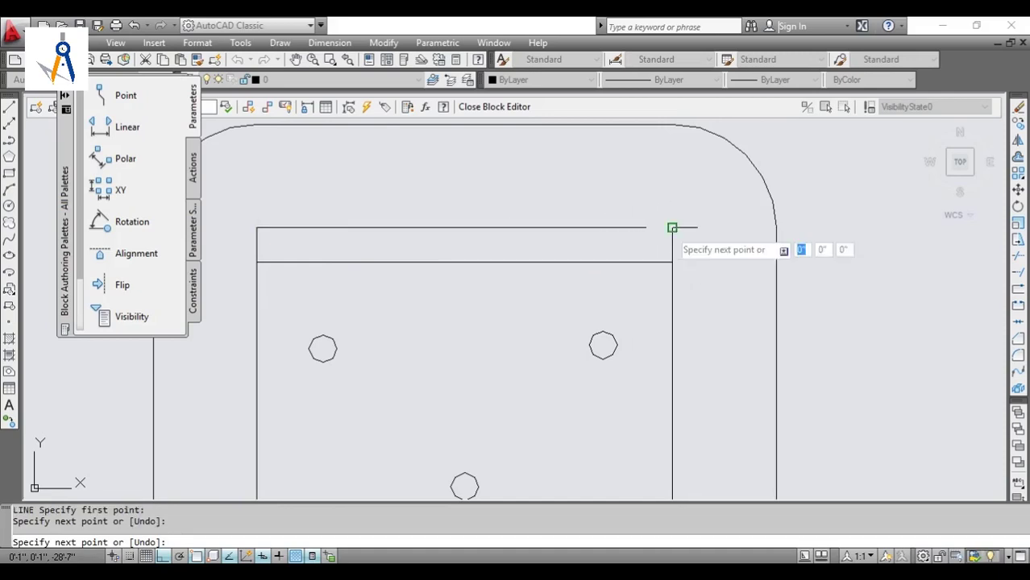
pyautogui.press('Escape')
pyautogui.scroll(-4, 570, 266)
pyautogui.scroll(1, 571, 333)
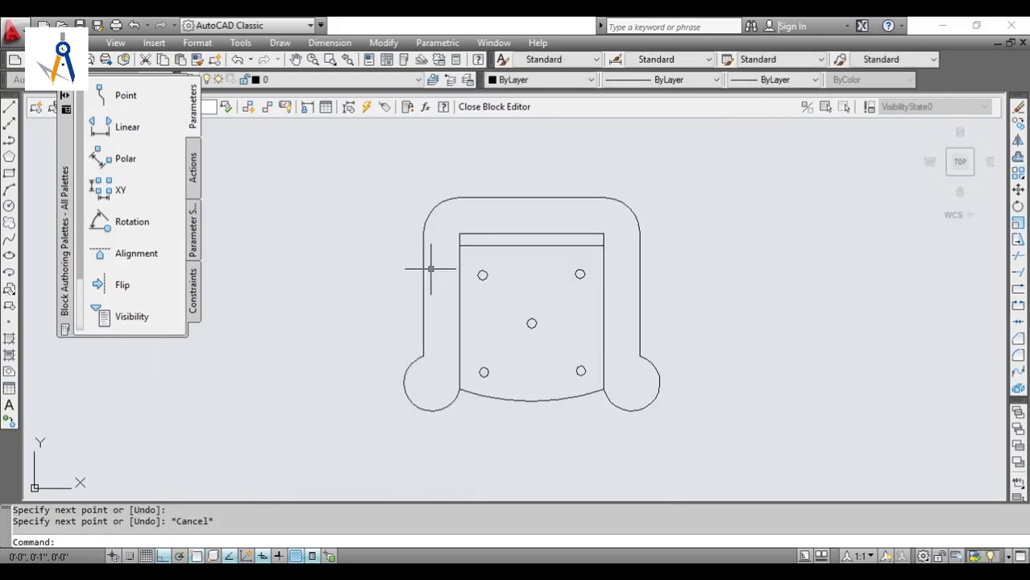
# - Close the Block Editor, saving the changes to the armchair block
pyautogui.click(488, 109)
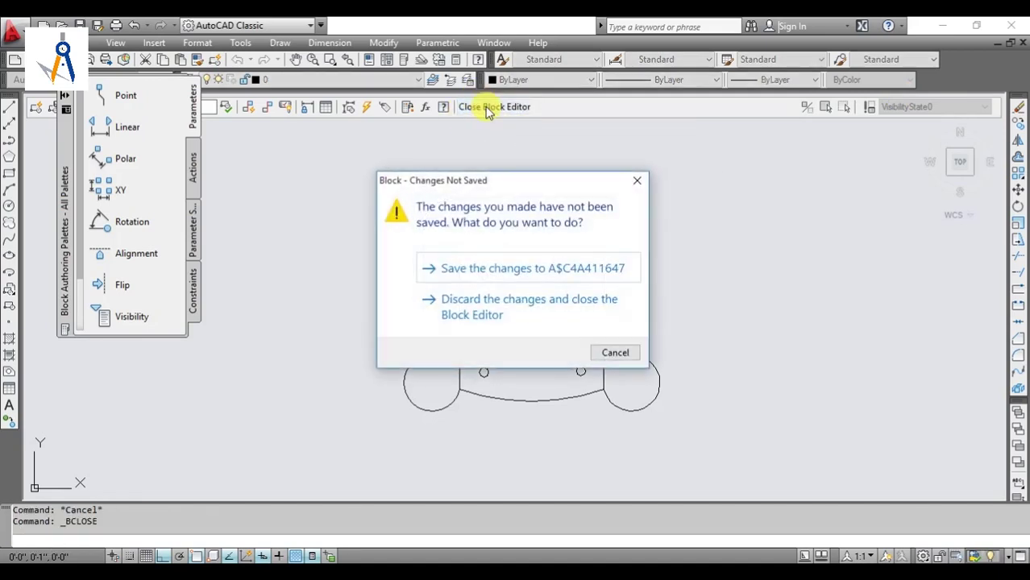
pyautogui.click(498, 274)
pyautogui.scroll(1, 495, 272)
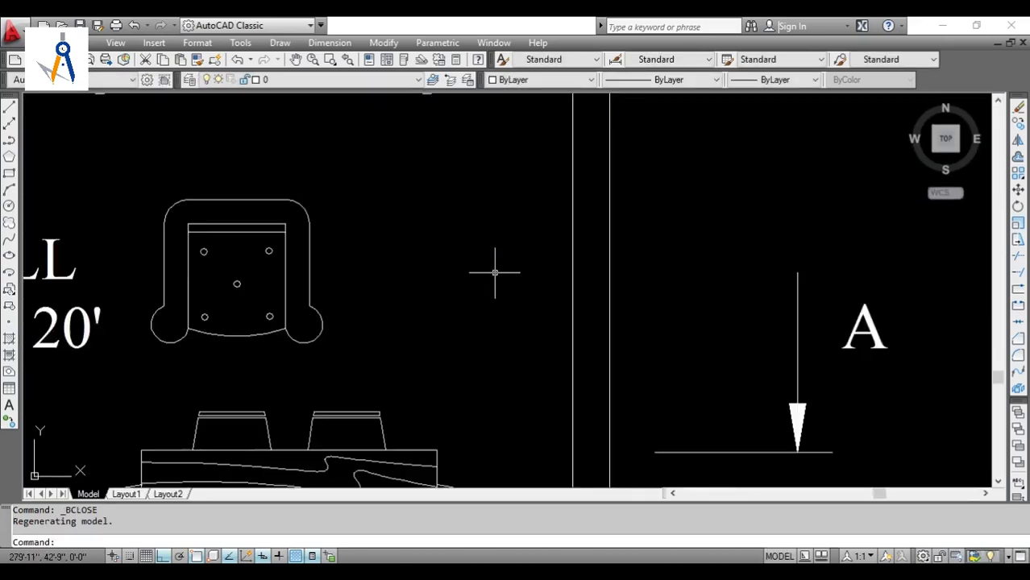
# - Rotate the hall armchair to 298° with RO
pyautogui.scroll(-4, 495, 273)
pyautogui.click(427, 296)
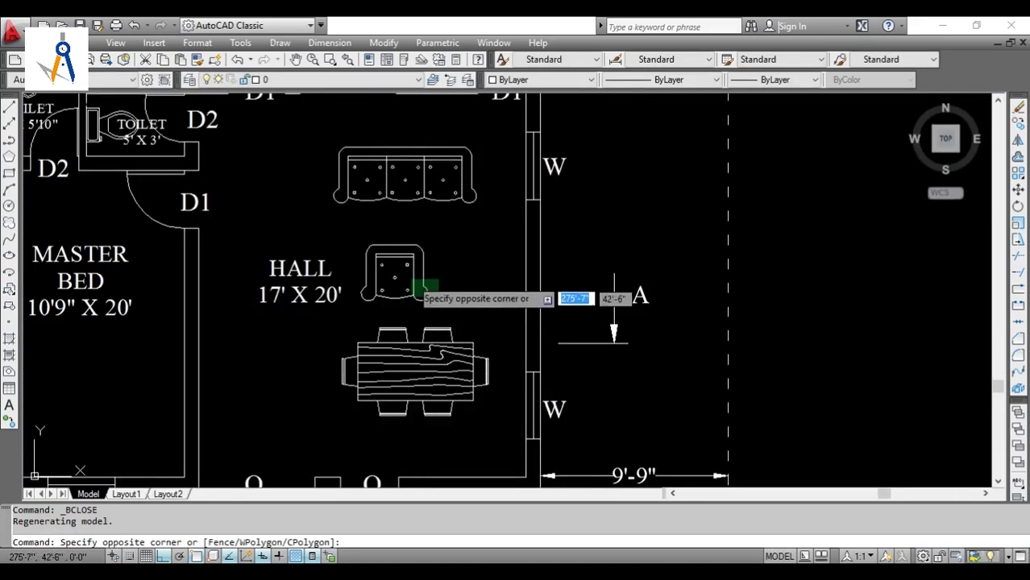
pyautogui.click(421, 290)
pyautogui.write('ro')
pyautogui.press('Return')
pyautogui.scroll(2, 416, 298)
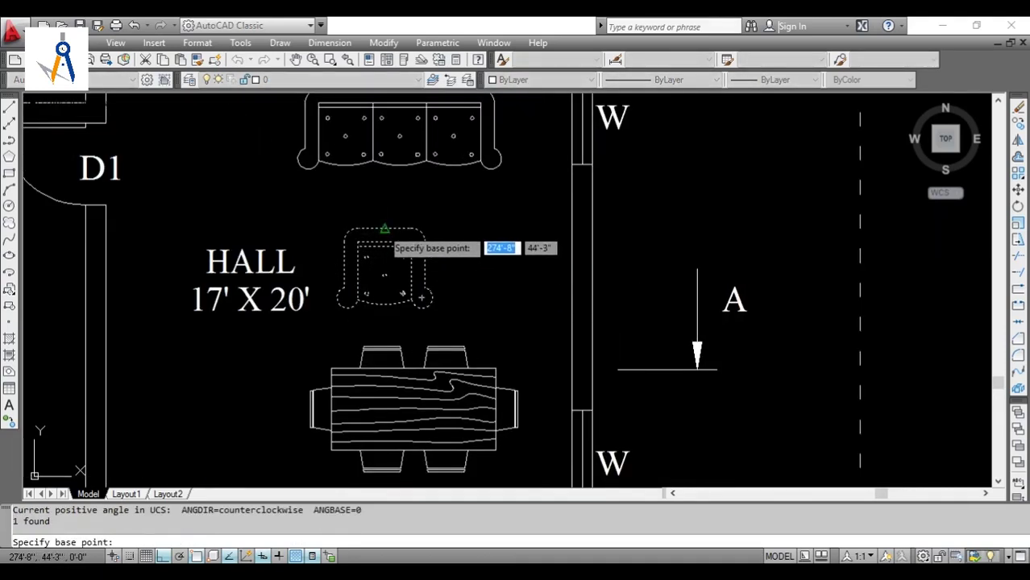
pyautogui.click(382, 229)
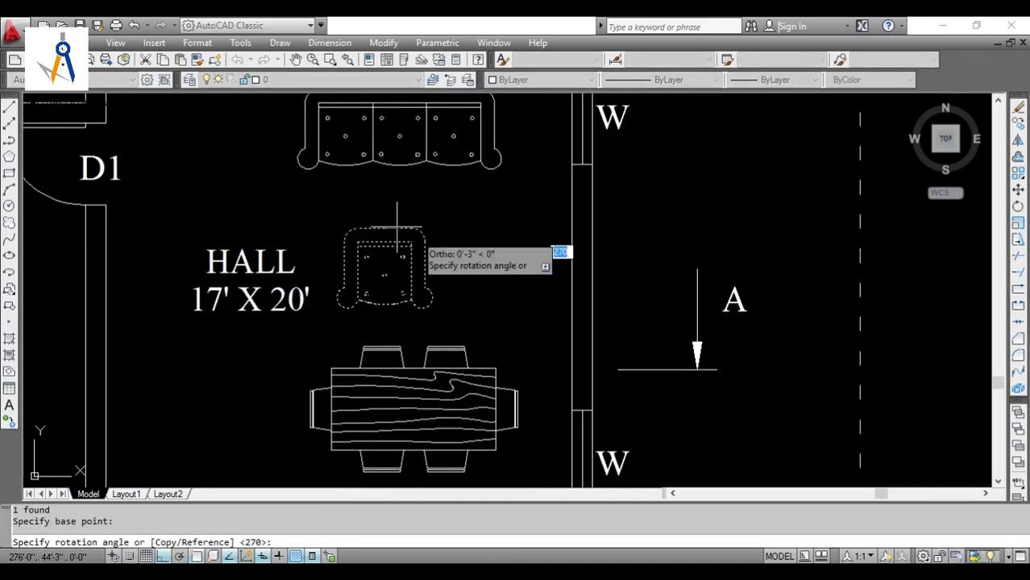
pyautogui.click(422, 307)
# - Mirror the rotated armchair across a horizontal line, erasing the original
pyautogui.click(416, 263)
pyautogui.click(402, 271)
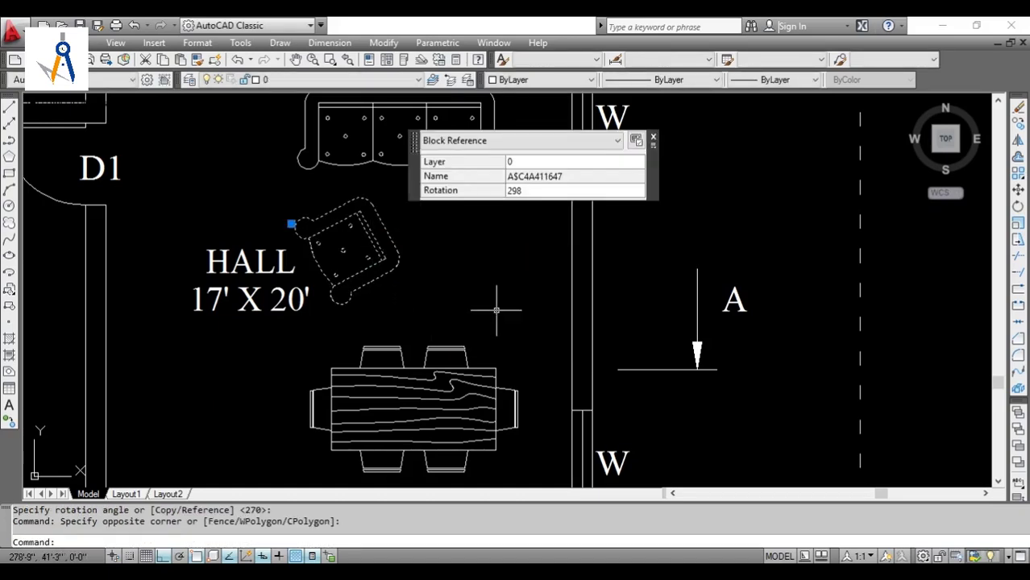
pyautogui.write('mi')
pyautogui.press('Return')
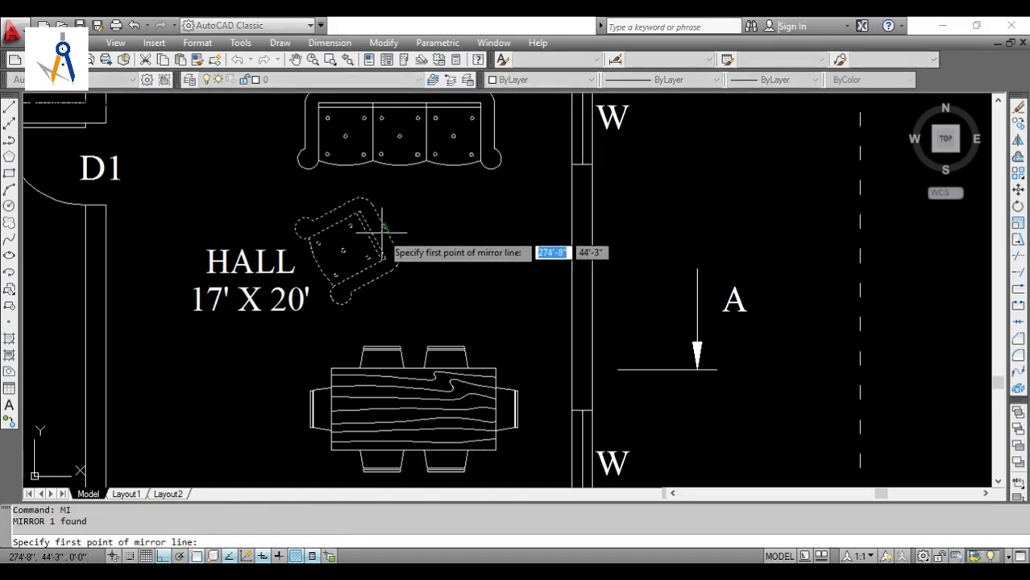
pyautogui.click(387, 231)
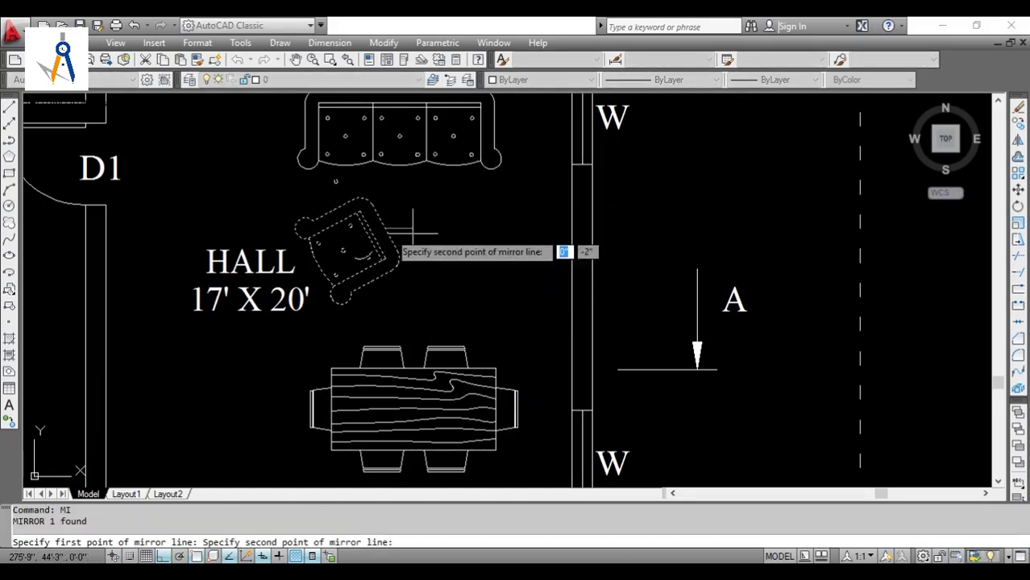
pyautogui.click(462, 231)
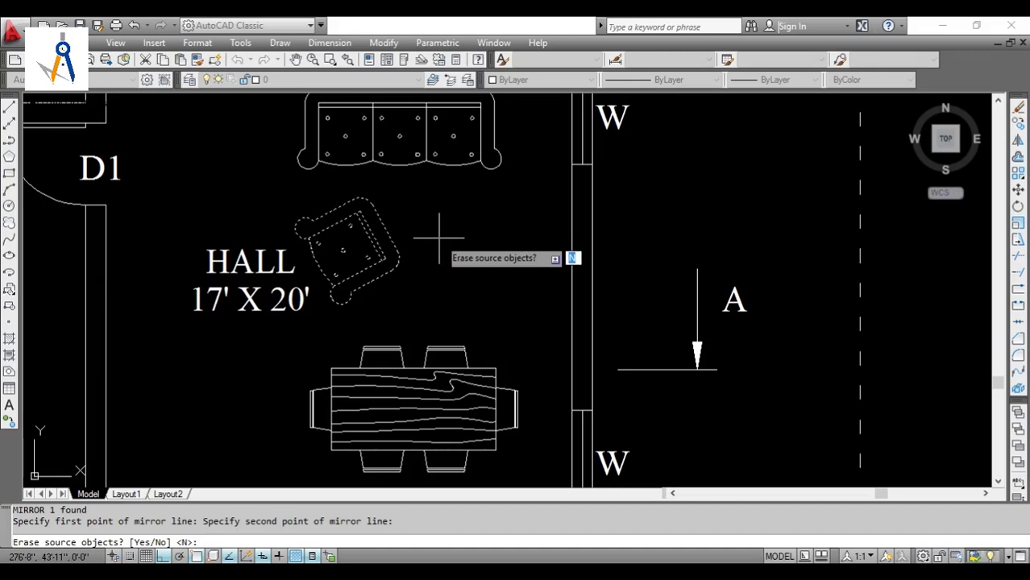
pyautogui.write('Y')
pyautogui.press('Return')
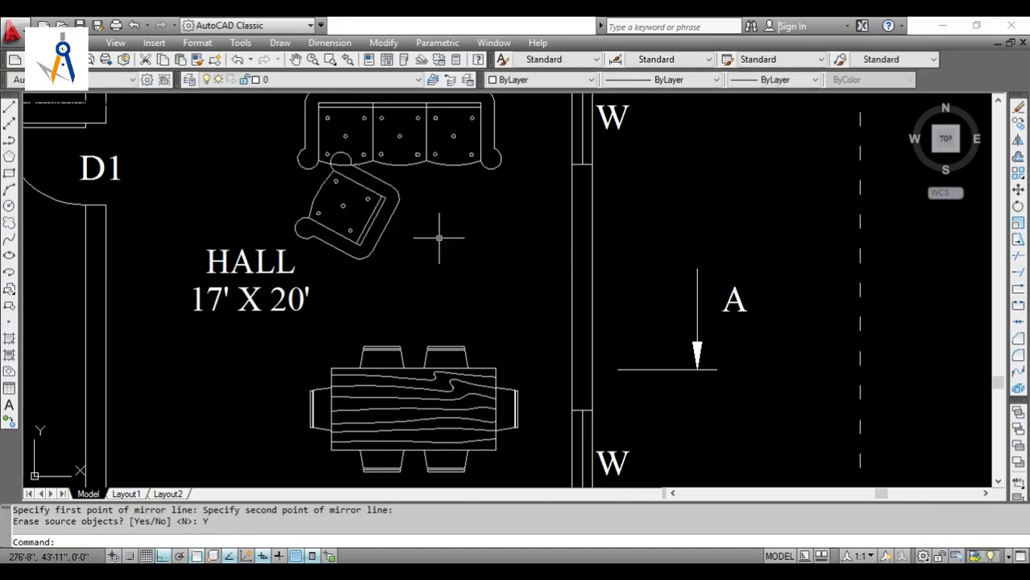
# - Move the mirrored armchair in front of the hall sofa
pyautogui.click(416, 261)
pyautogui.click(361, 223)
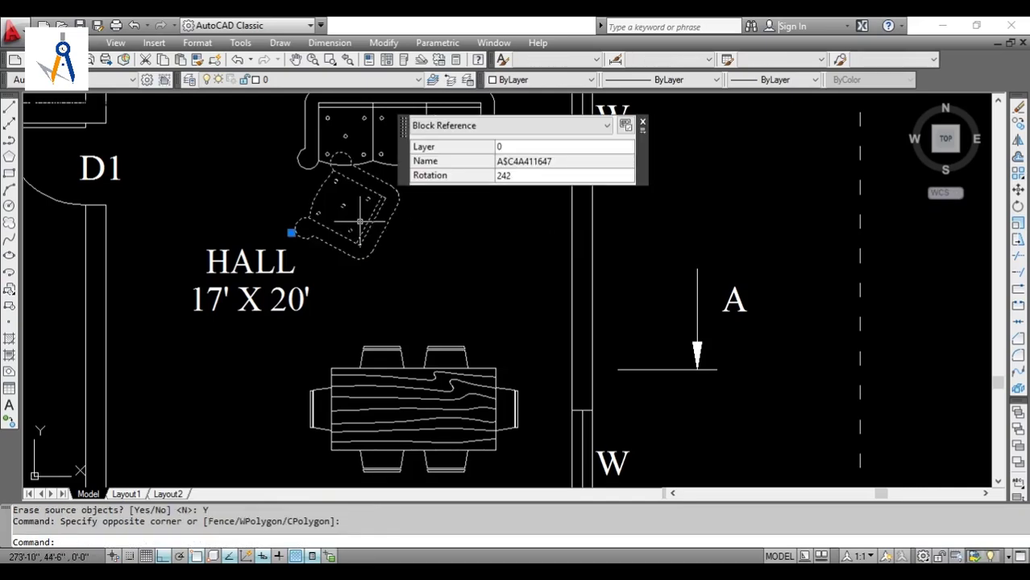
pyautogui.write('M')
pyautogui.press('Return')
pyautogui.click(387, 208)
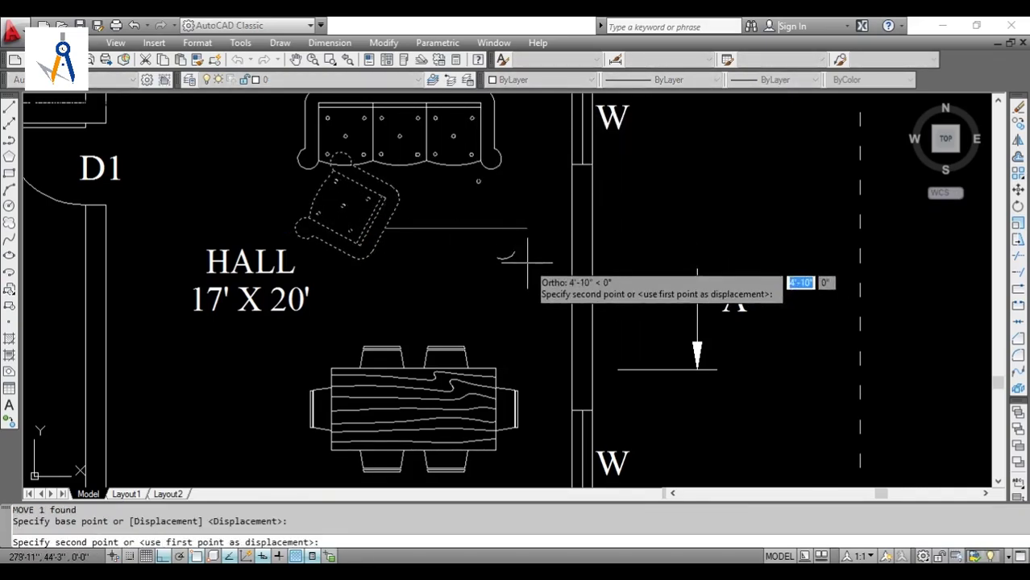
pyautogui.click(532, 252)
# - Mirror a copy of the armchair across the sofa's centre so two chairs face each other
pyautogui.write('MI')
pyautogui.press('Return')
pyautogui.click(490, 288)
pyautogui.click(402, 272)
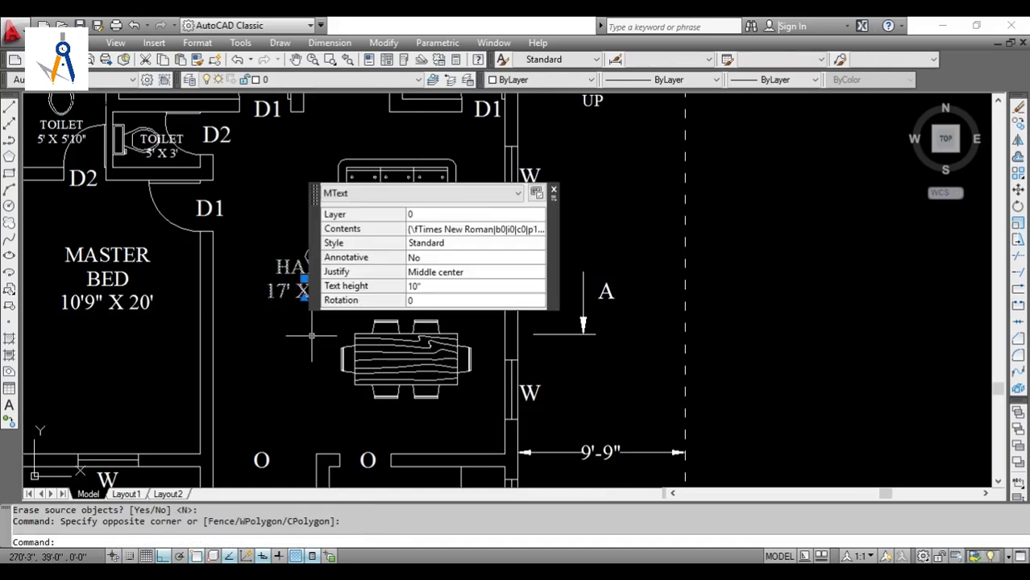
pyautogui.write('M')
pyautogui.press('Return')
pyautogui.click(299, 294)
pyautogui.press('F8')
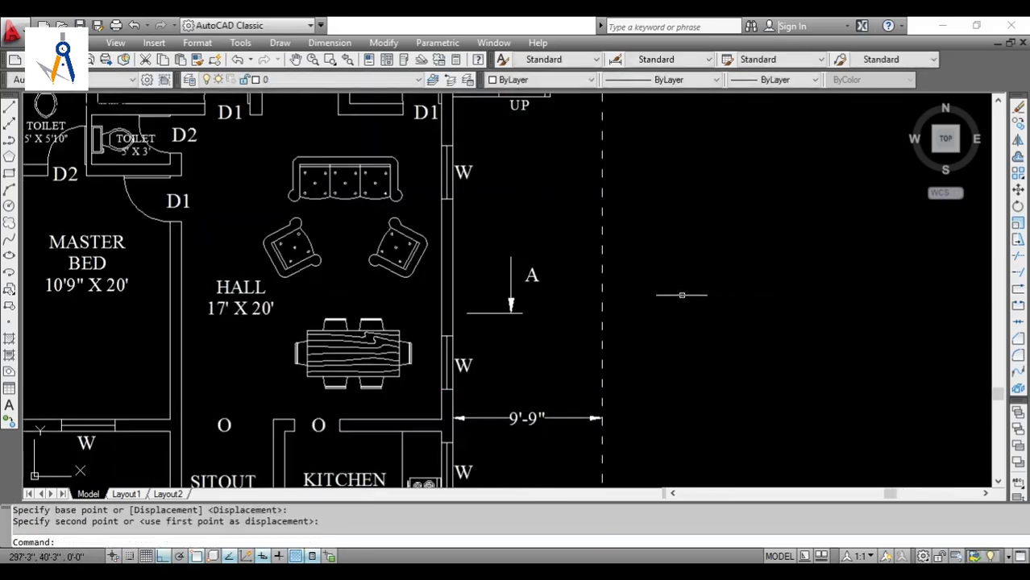
pyautogui.scroll(-4, 685, 297)
pyautogui.press('Escape')
pyautogui.scroll(-3, 669, 285)
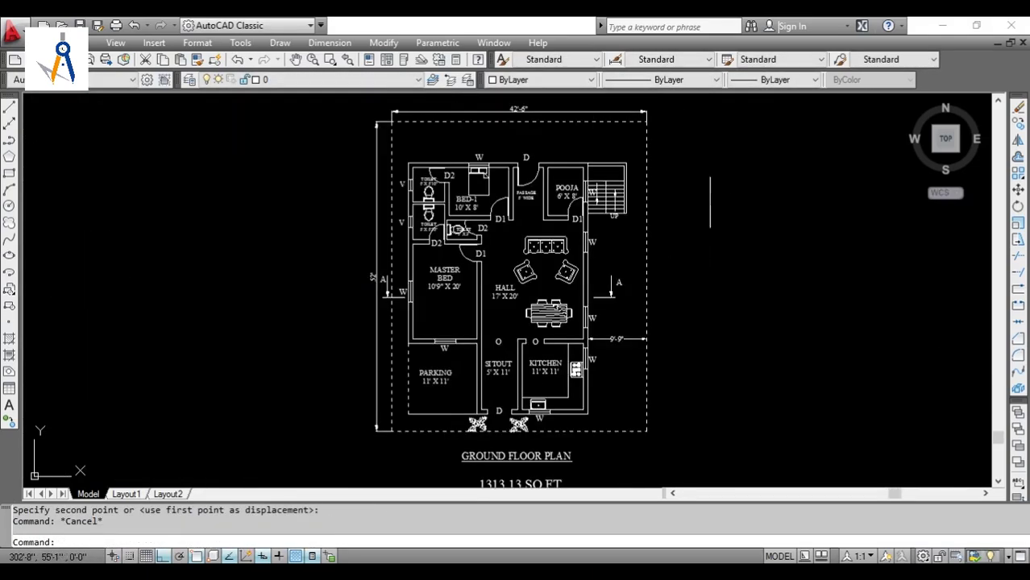
pyautogui.scroll(2, 705, 208)
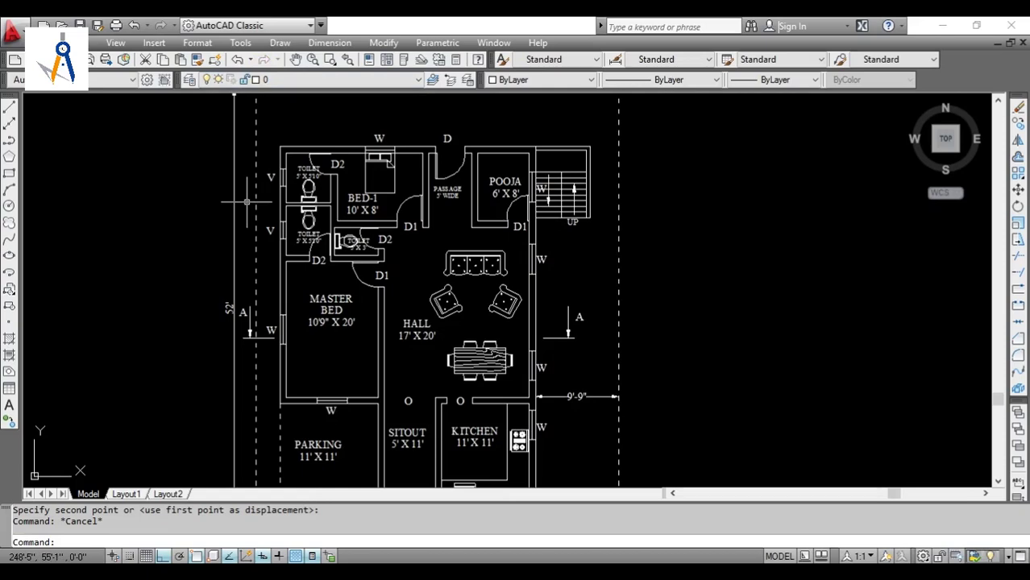
# - Insert the 01-01-cad-blocks-net-beds drawing as a block into the plan
pyautogui.write('i')
pyautogui.press('Return')
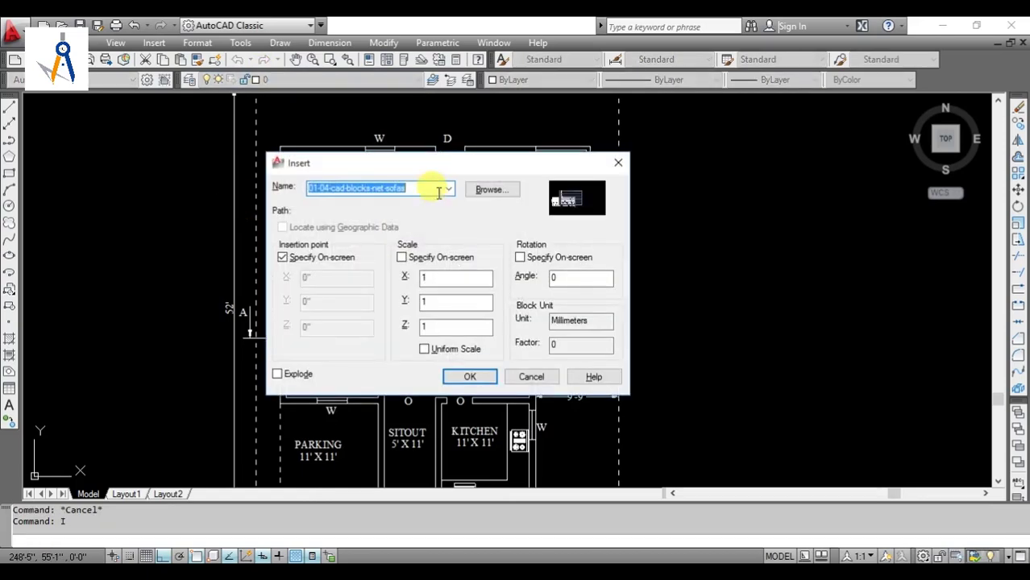
pyautogui.click(478, 193)
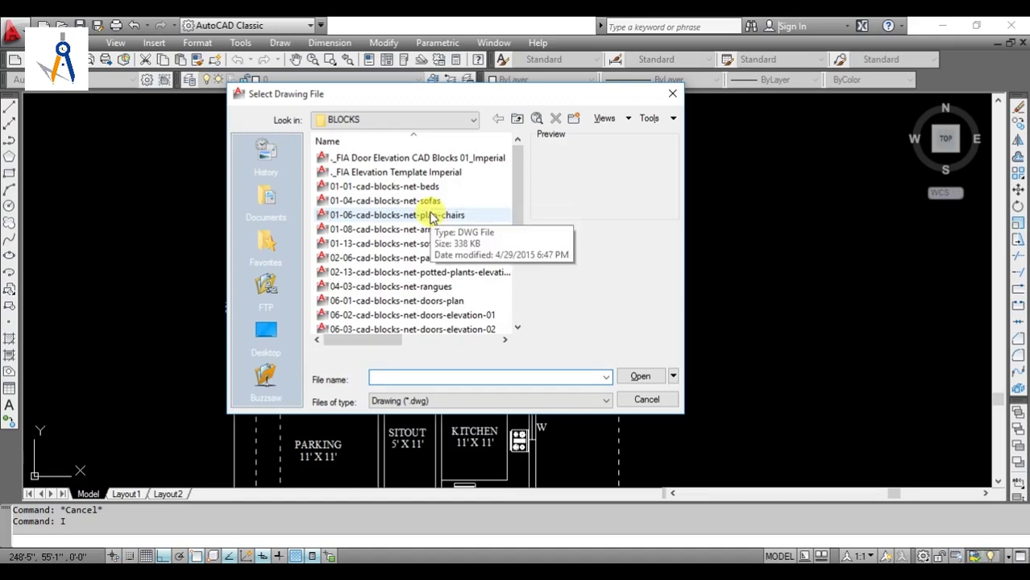
pyautogui.click(385, 194)
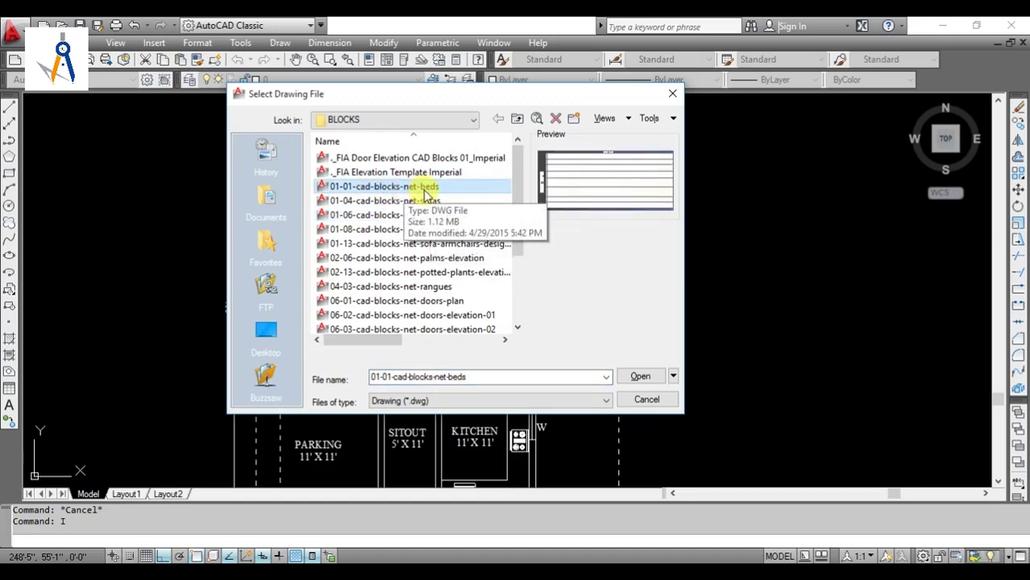
pyautogui.click(637, 377)
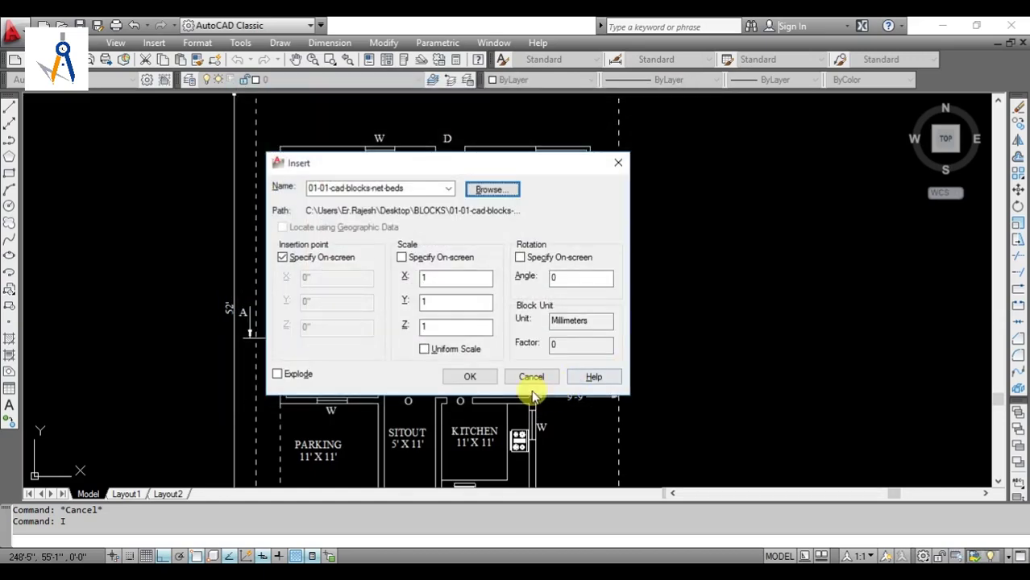
pyautogui.click(483, 375)
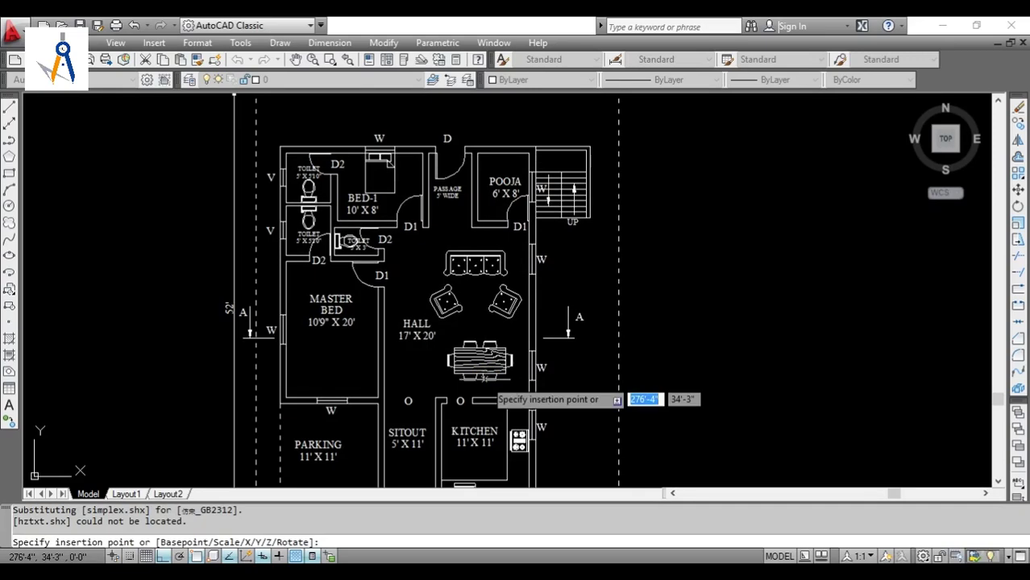
pyautogui.scroll(-3, 645, 309)
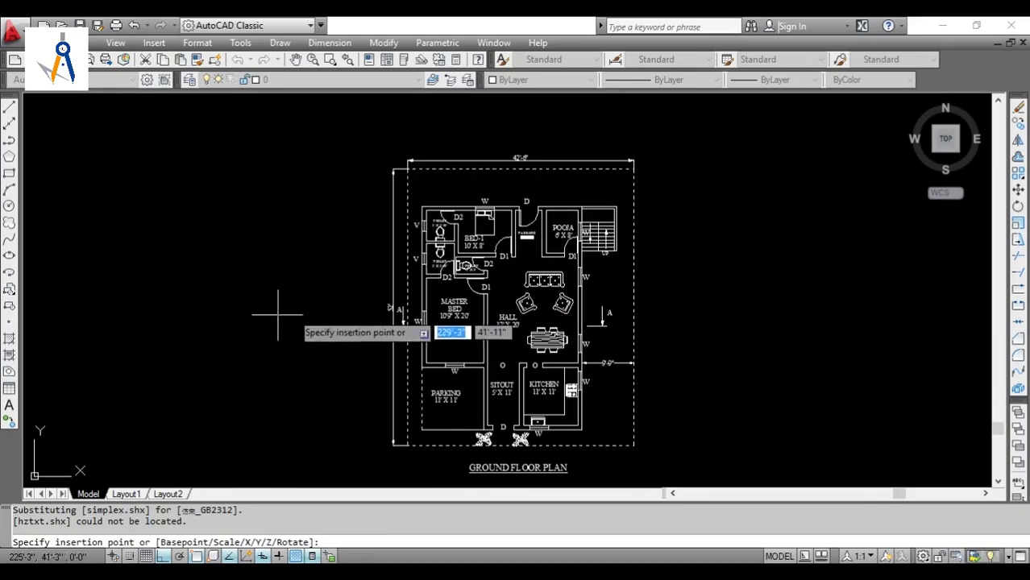
pyautogui.click(219, 340)
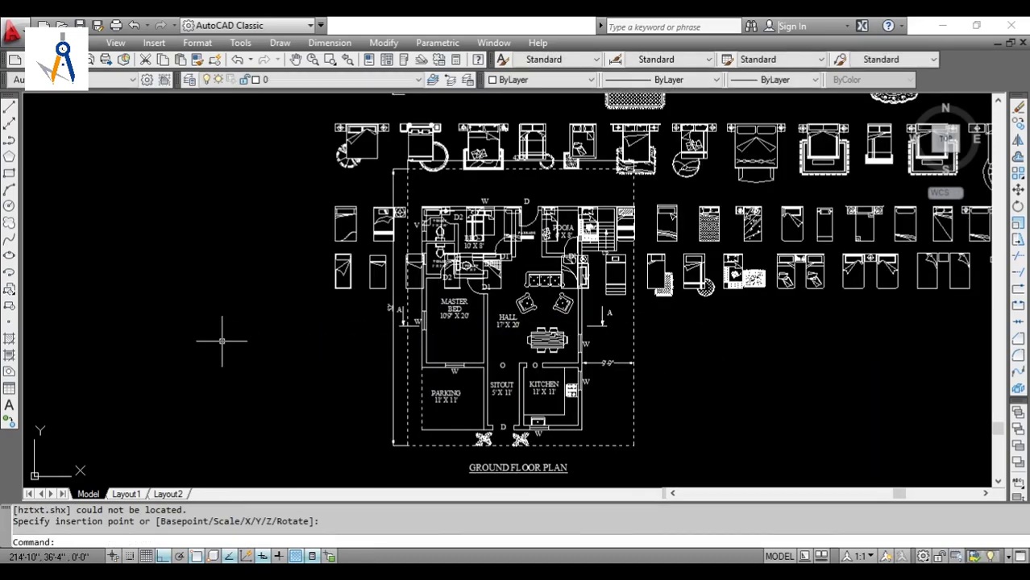
# - Move the bed block library to the left of the floor plan
pyautogui.scroll(-3, 491, 341)
pyautogui.scroll(-3, 796, 209)
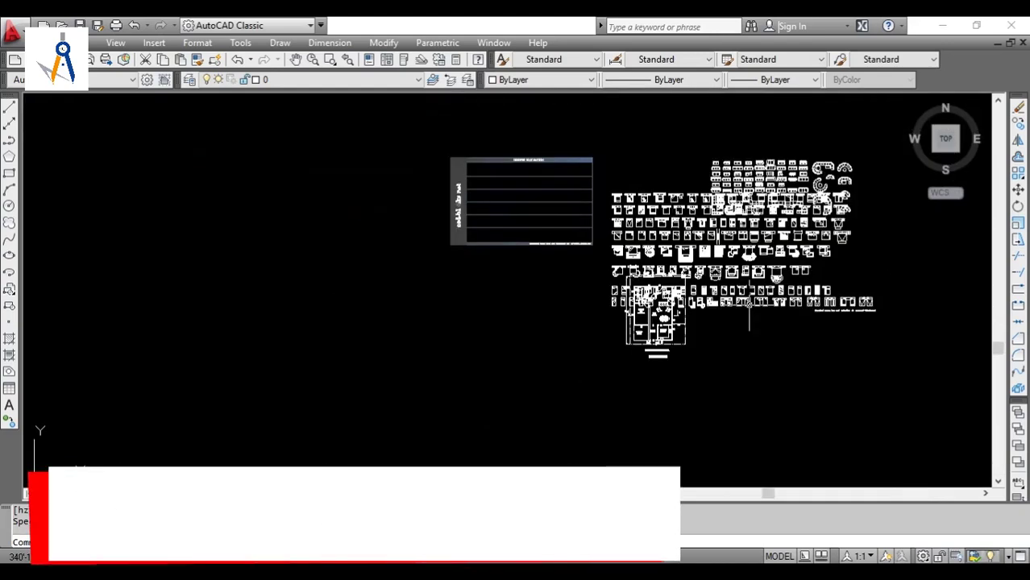
pyautogui.click(587, 271)
pyautogui.click(540, 224)
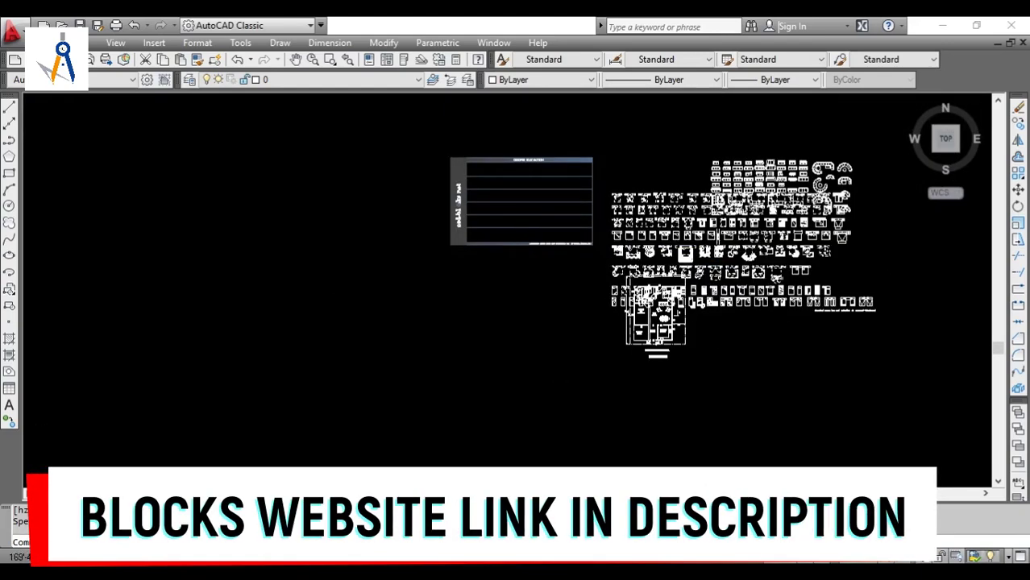
pyautogui.write('m')
pyautogui.press('Return')
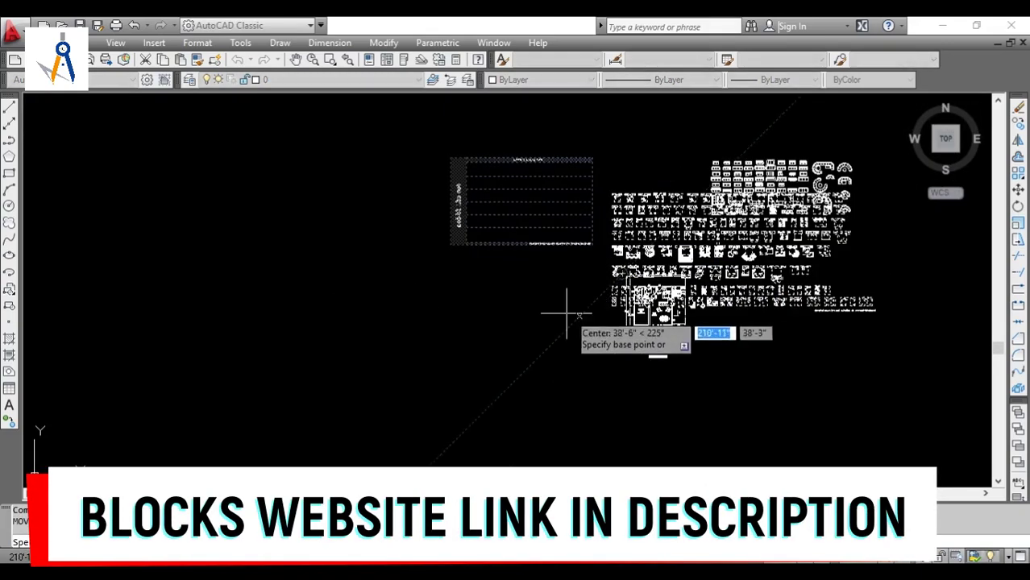
pyautogui.click(562, 308)
pyautogui.click(246, 329)
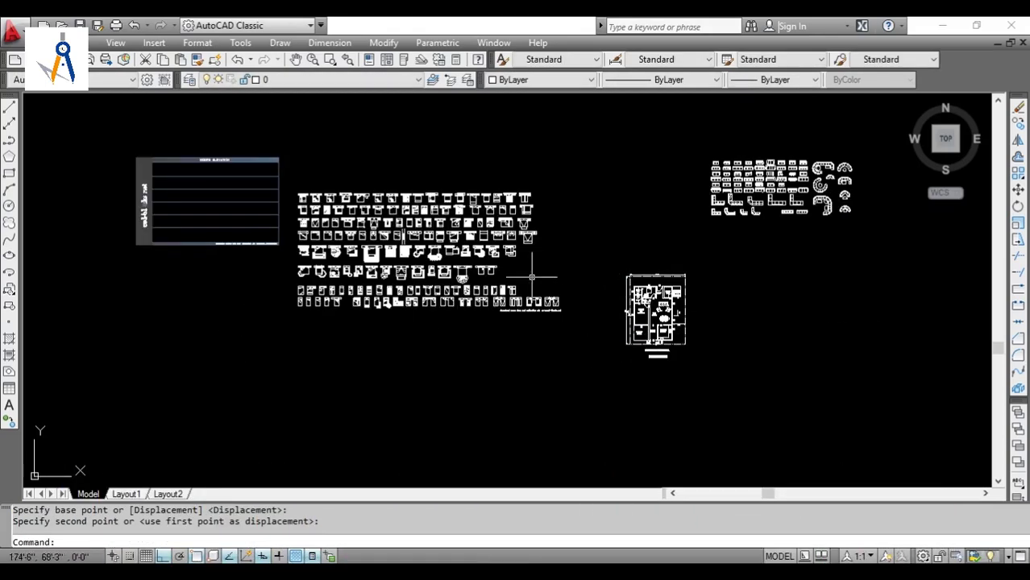
# - Select the relocated bed block library
pyautogui.scroll(2, 532, 277)
pyautogui.click(471, 382)
pyautogui.click(352, 259)
# - Explode the bed library into separate beds with X
pyautogui.moveTo(302, 317)
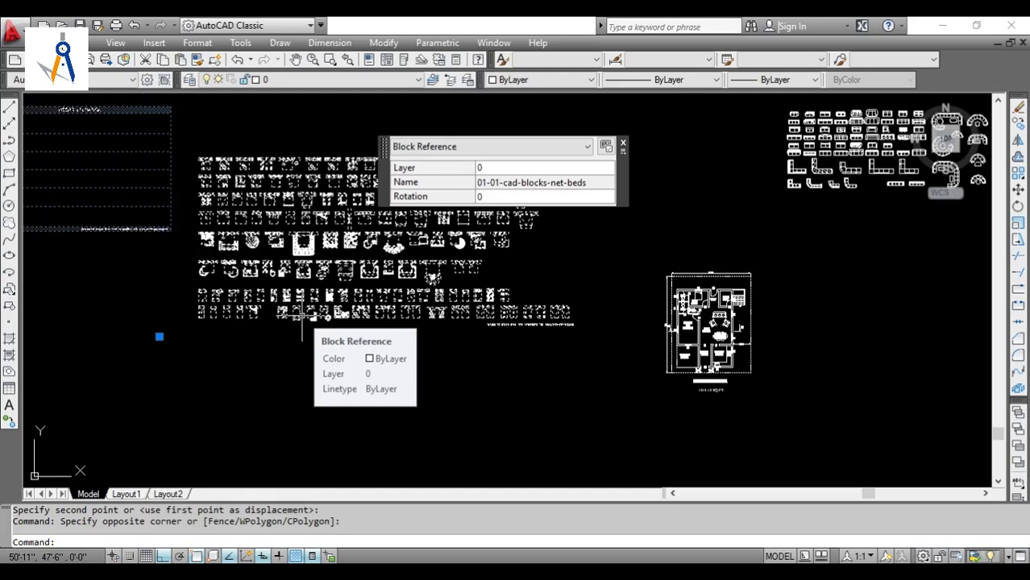
pyautogui.write('x')
pyautogui.press('Return')
pyautogui.press('Escape')
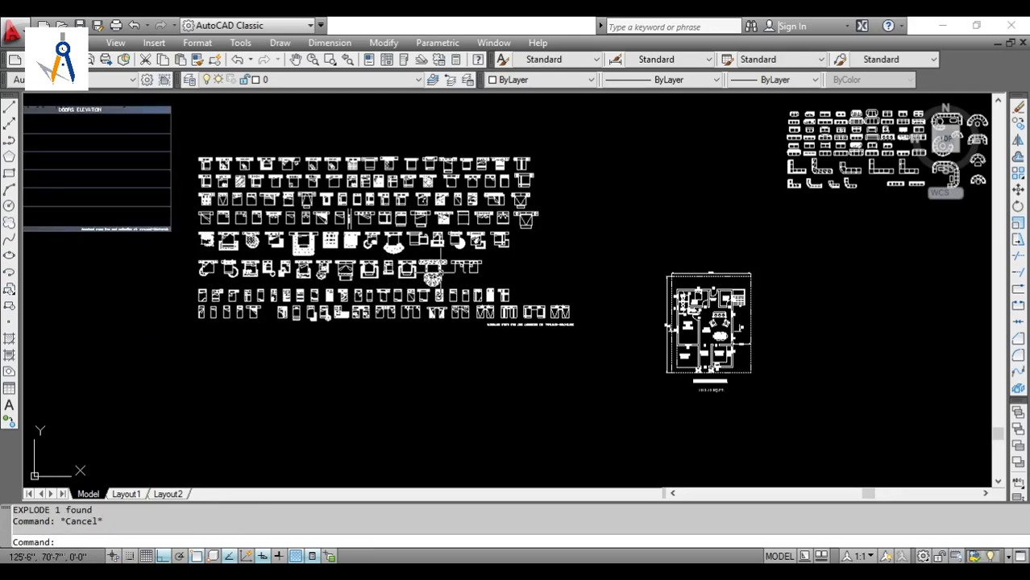
pyautogui.scroll(5, 351, 322)
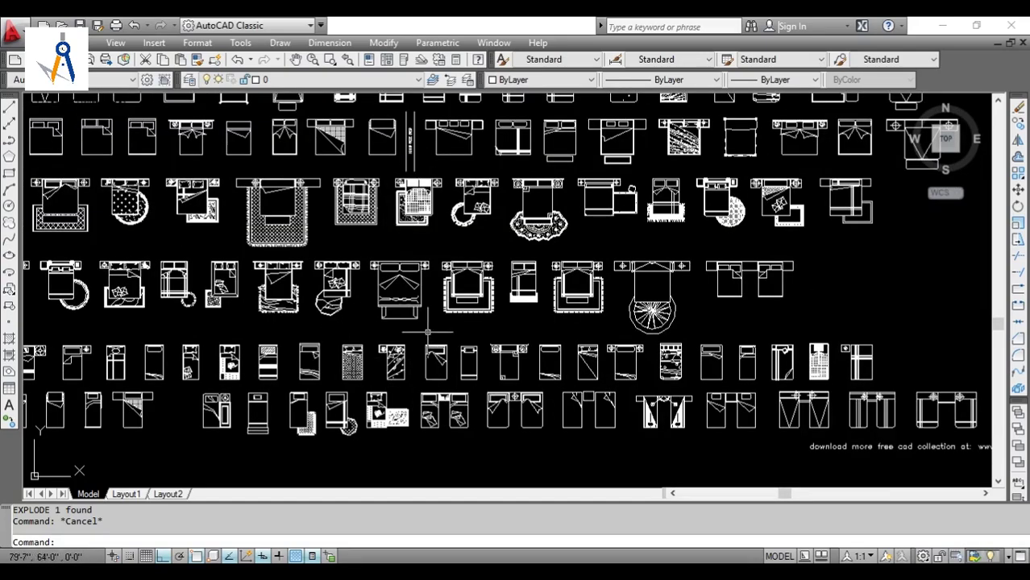
pyautogui.scroll(3, 478, 314)
pyautogui.scroll(-3, 522, 299)
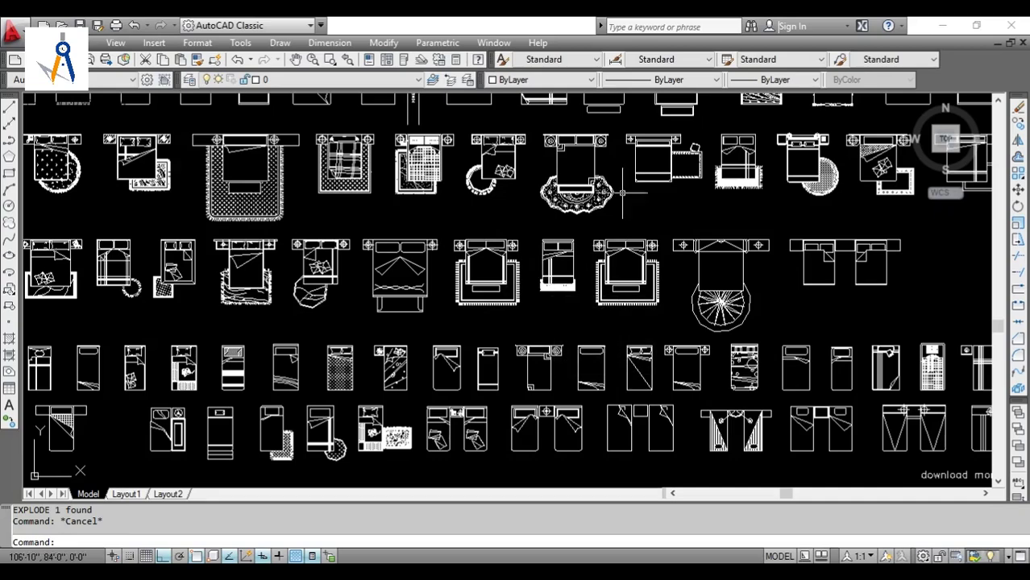
pyautogui.scroll(4, 623, 194)
# - Copy the round-rug double bed to just left of the floor plan
pyautogui.click(570, 265)
pyautogui.click(508, 226)
pyautogui.write('co')
pyautogui.press('Return')
pyautogui.scroll(-4, 486, 278)
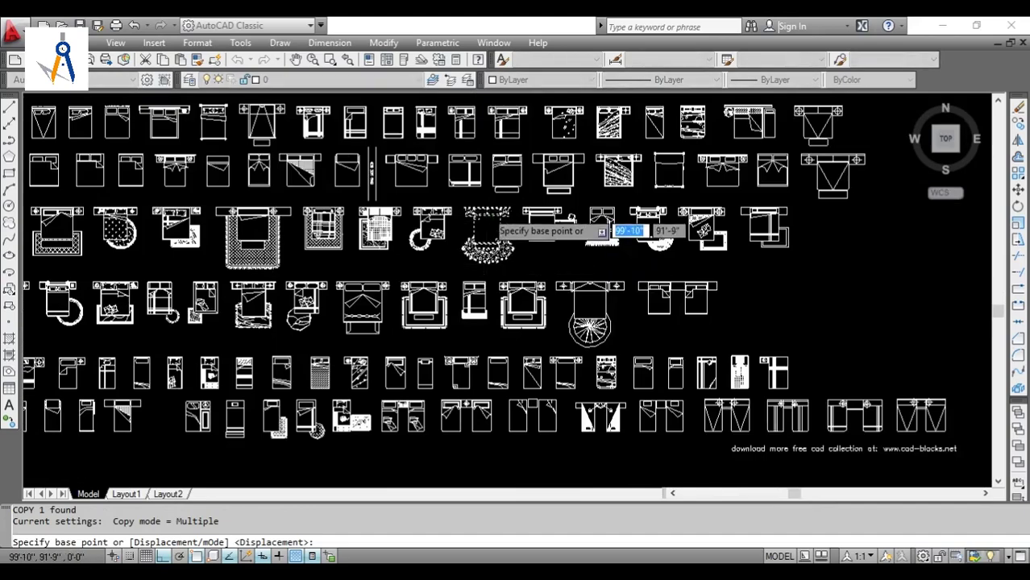
pyautogui.scroll(5, 482, 217)
pyautogui.click(480, 196)
pyautogui.scroll(-8, 499, 202)
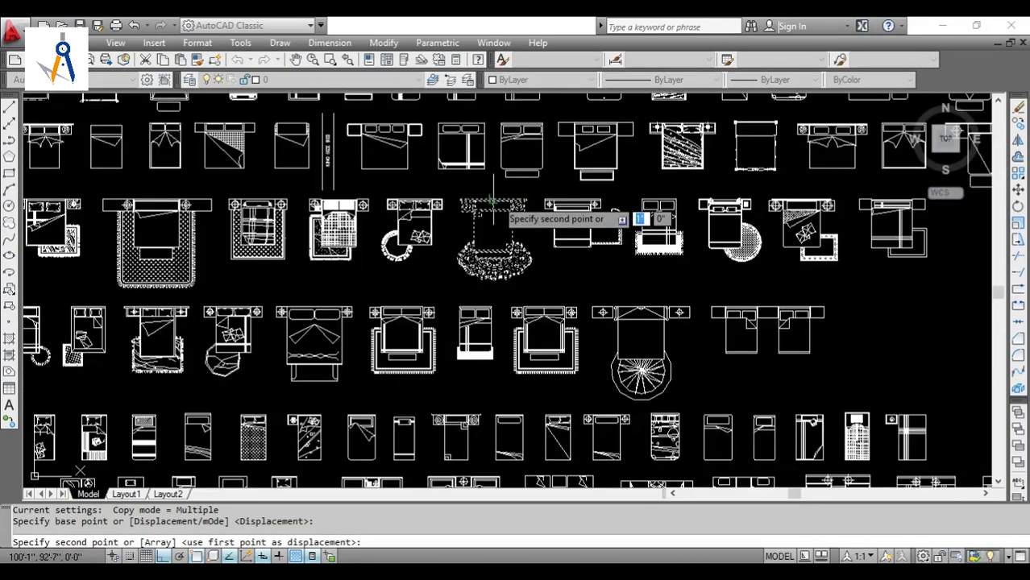
pyautogui.scroll(10, 766, 348)
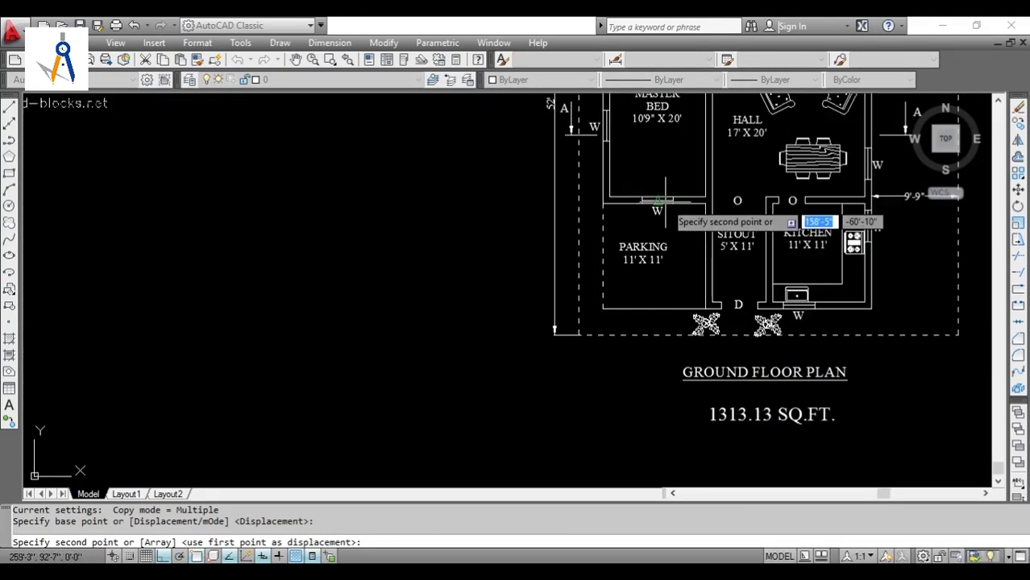
pyautogui.scroll(-5, 667, 190)
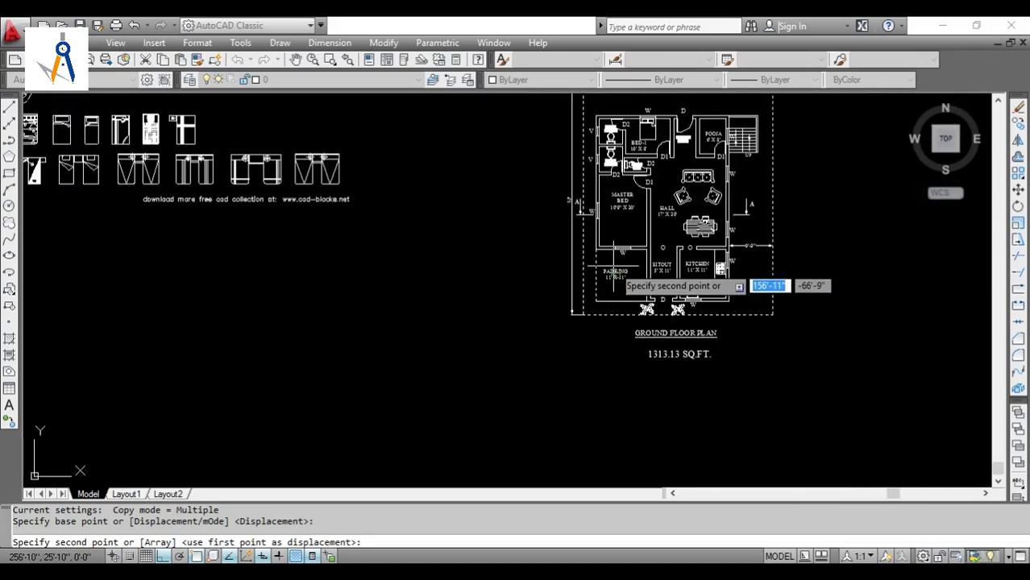
pyautogui.scroll(3, 540, 210)
pyautogui.scroll(2, 544, 219)
pyautogui.press('F8')
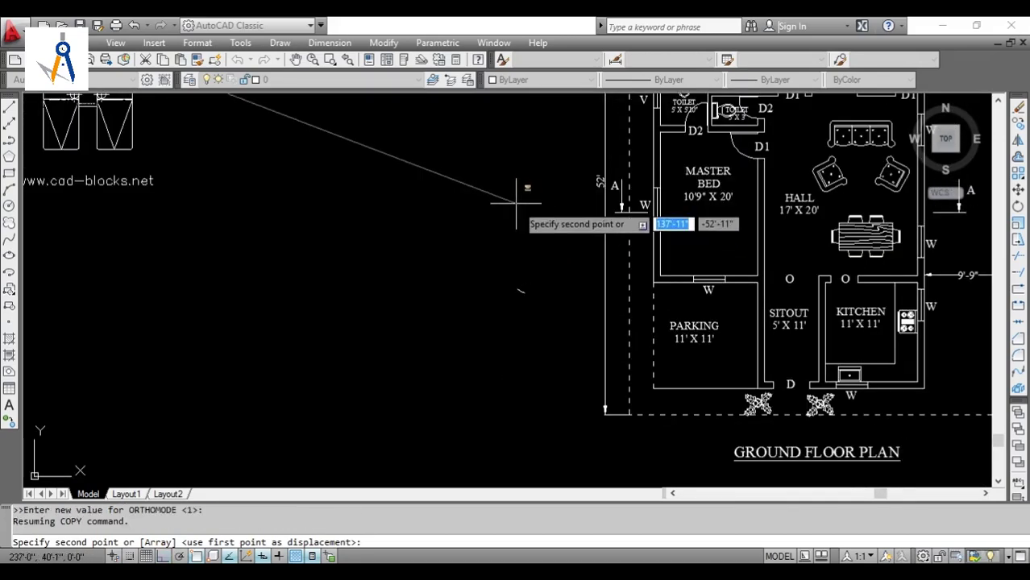
pyautogui.click(516, 197)
pyautogui.press('Escape')
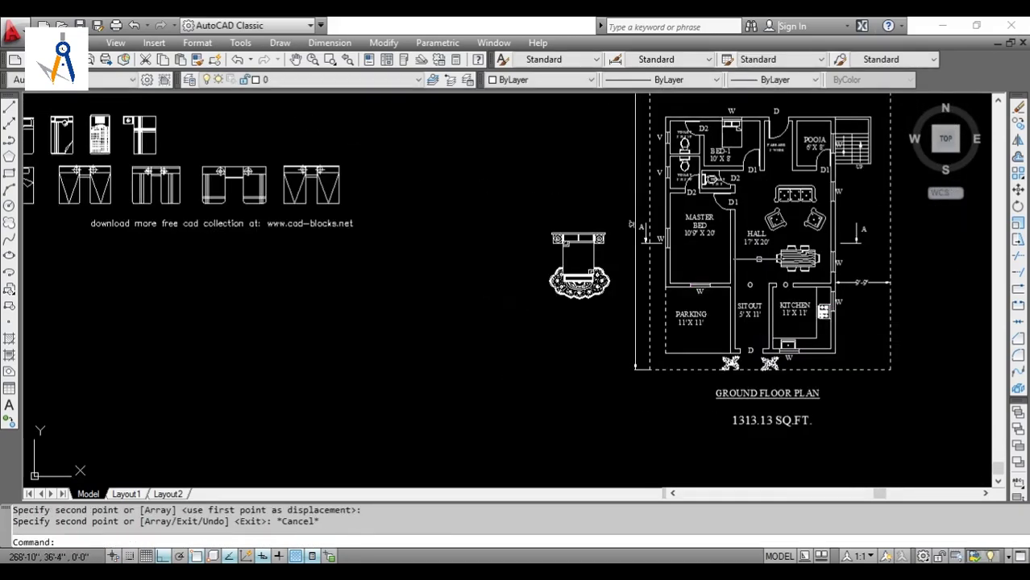
pyautogui.scroll(4, 635, 316)
pyautogui.rightClick(648, 326)
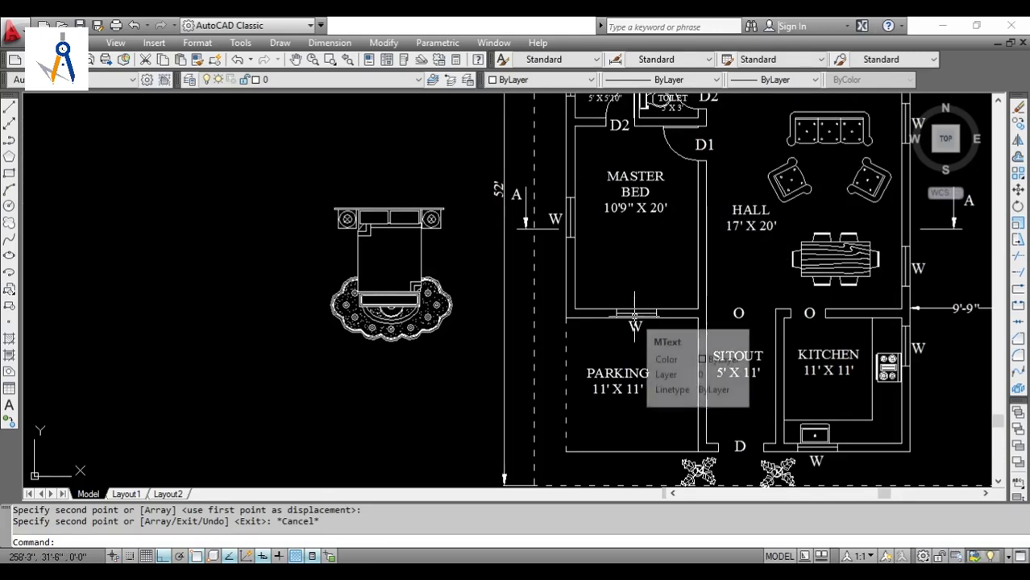
# - Flip the copied bed headboard-up with a horizontal mirror line, erasing the original
pyautogui.click(673, 447)
pyautogui.moveTo(633, 305); pyautogui.dragTo(593, 340)
pyautogui.press('Escape')
pyautogui.click(517, 427)
pyautogui.click(326, 351)
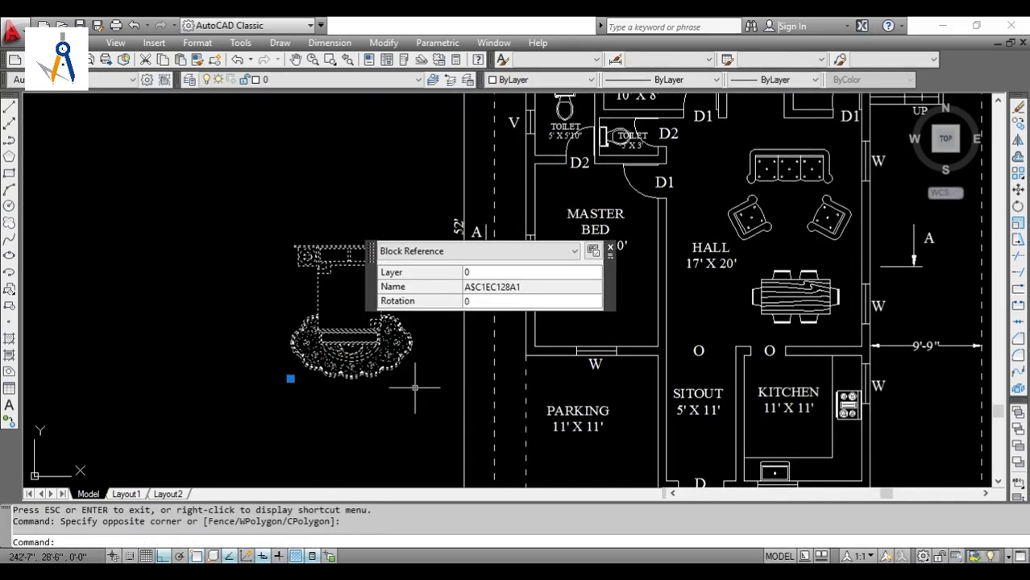
pyautogui.write('m')
pyautogui.press('Return')
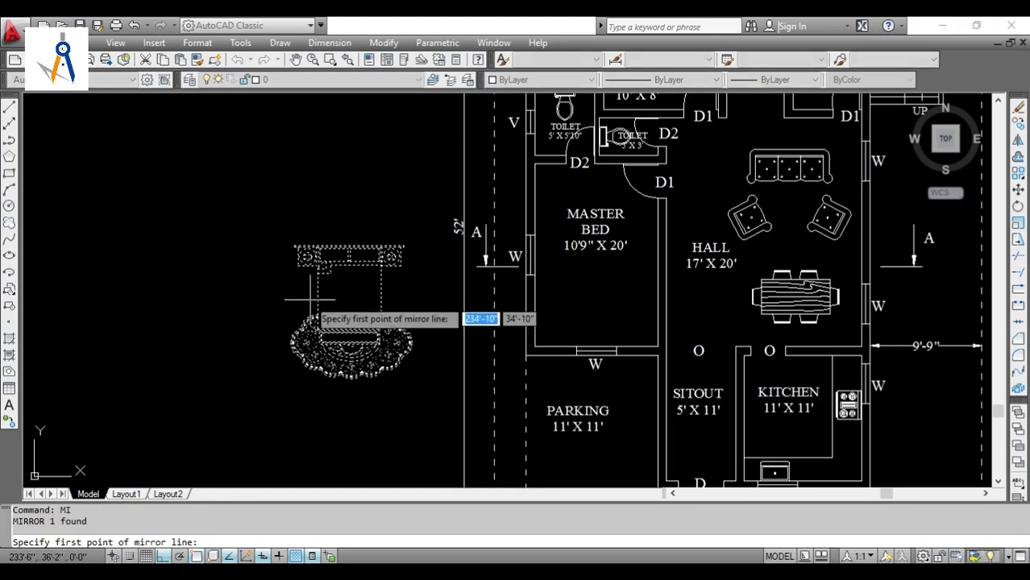
pyautogui.click(318, 300)
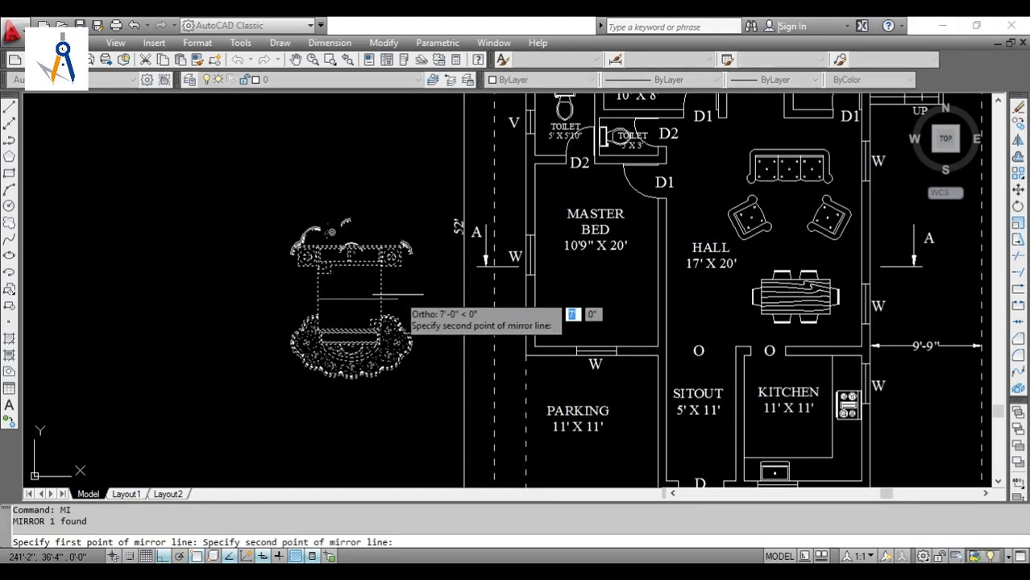
pyautogui.click(380, 300)
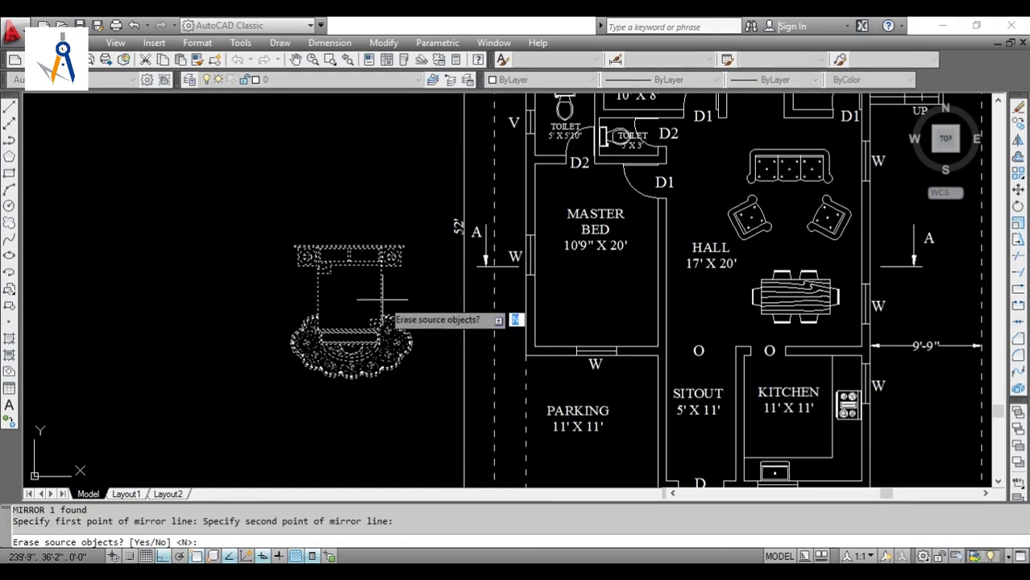
pyautogui.write('Y')
pyautogui.press('Return')
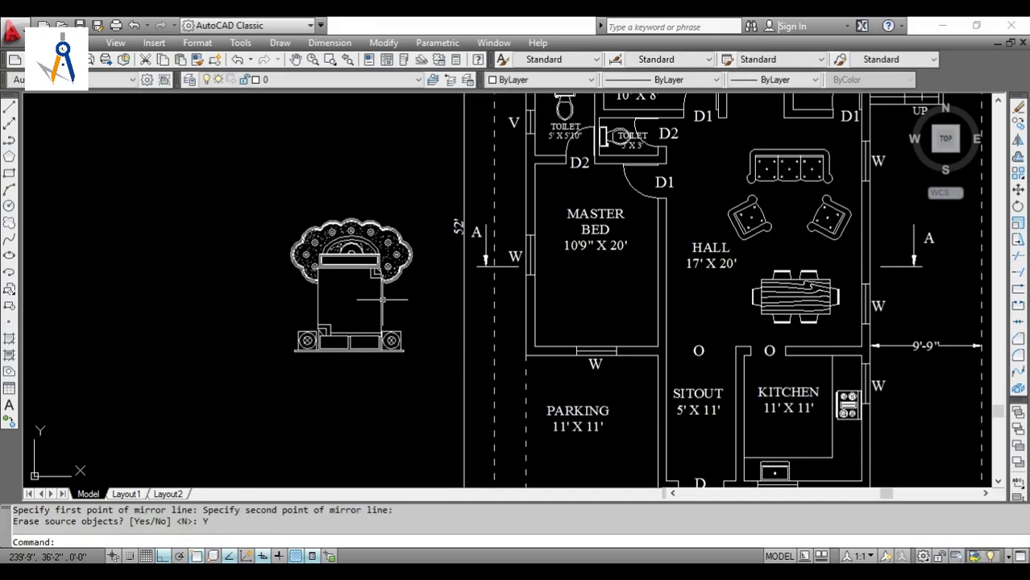
# - Move the flipped bed into the master bedroom, foot against the window wall
pyautogui.click(389, 392)
pyautogui.click(339, 343)
pyautogui.write('m')
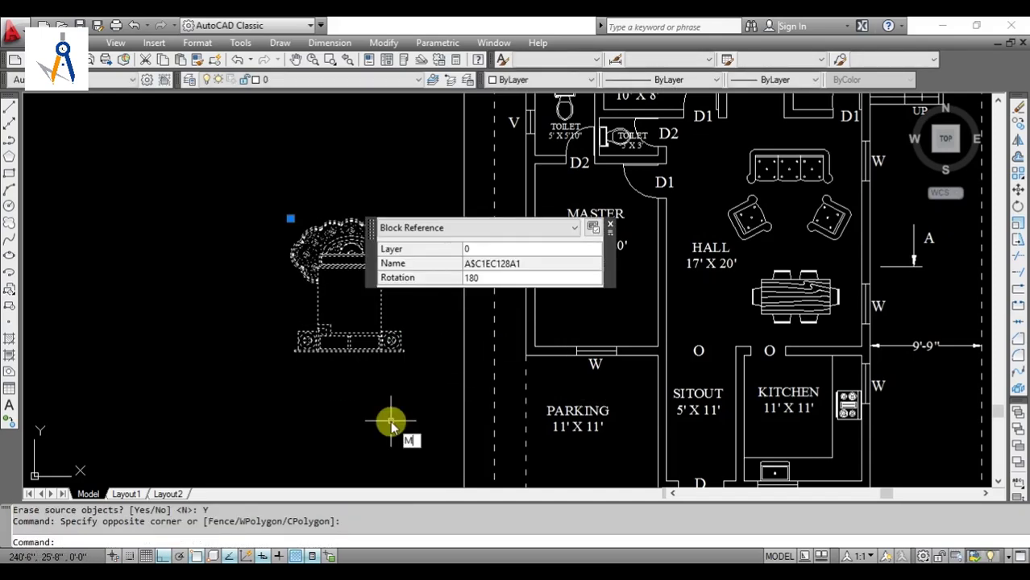
pyautogui.press('Return')
pyautogui.scroll(6, 353, 379)
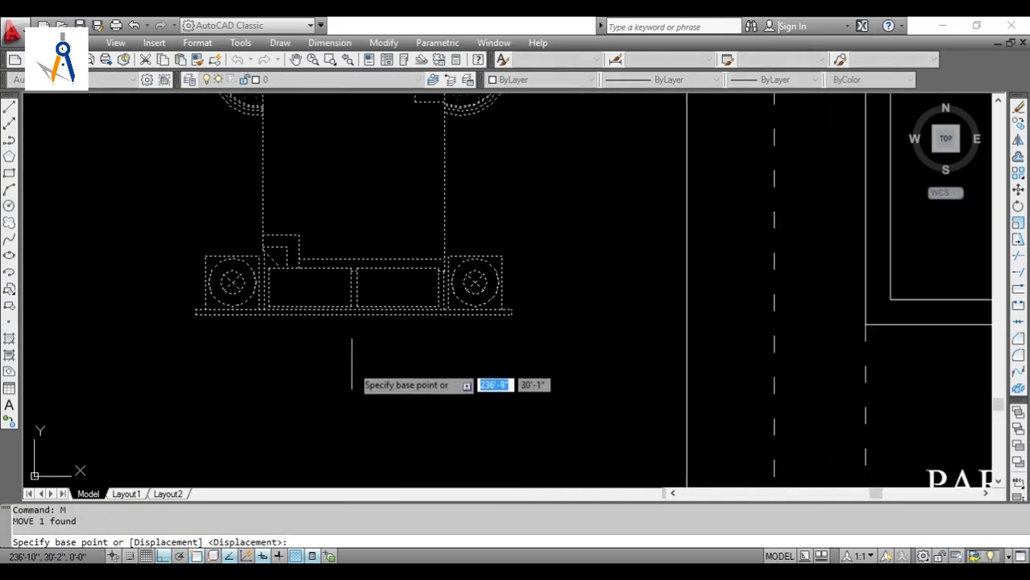
pyautogui.click(355, 292)
pyautogui.scroll(-4, 396, 294)
pyautogui.scroll(5, 714, 118)
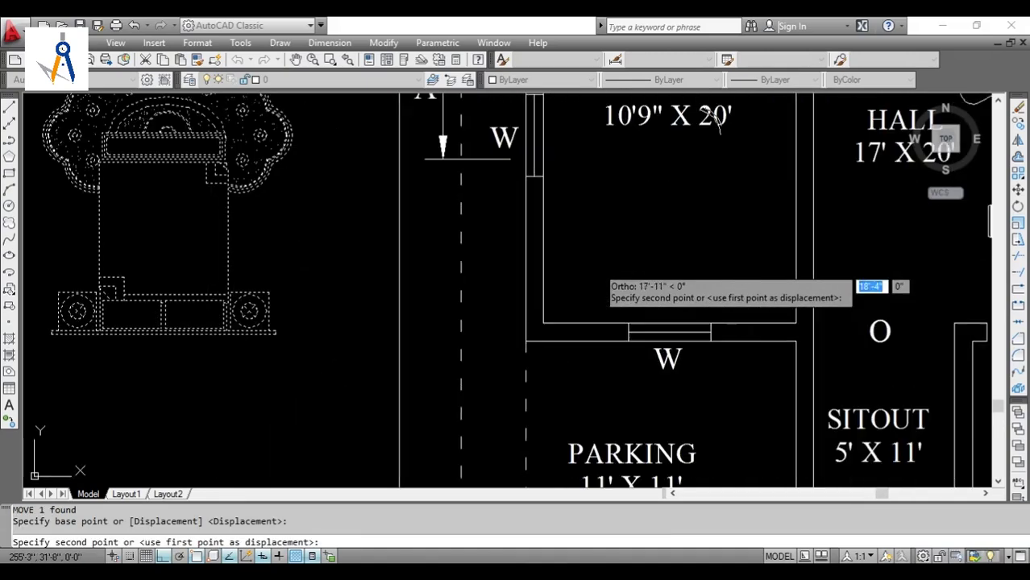
pyautogui.click(668, 323)
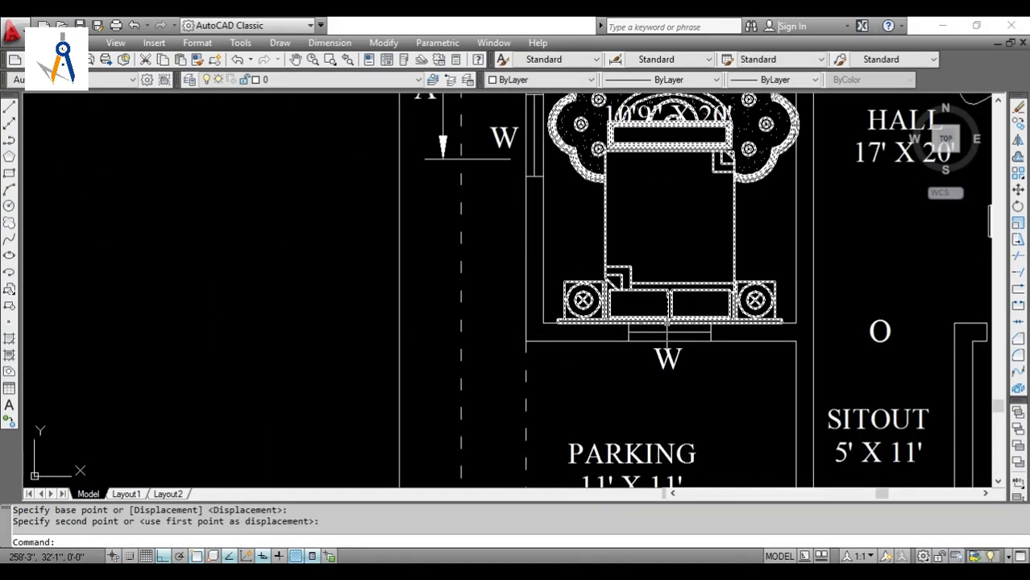
pyautogui.press('Escape')
pyautogui.scroll(-2, 749, 216)
pyautogui.scroll(-3, 753, 214)
pyautogui.scroll(4, 762, 191)
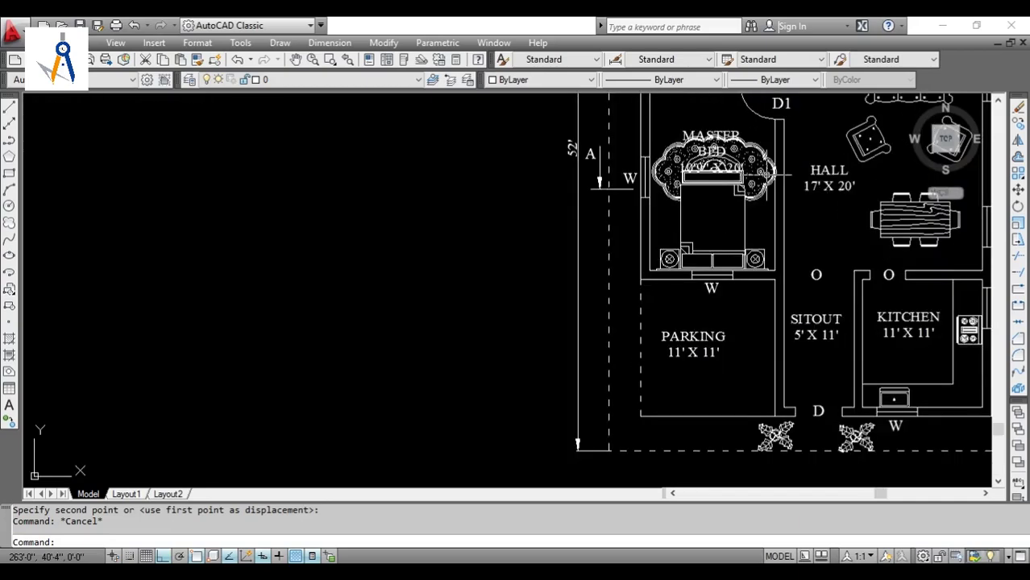
pyautogui.moveTo(749, 258); pyautogui.dragTo(705, 228)
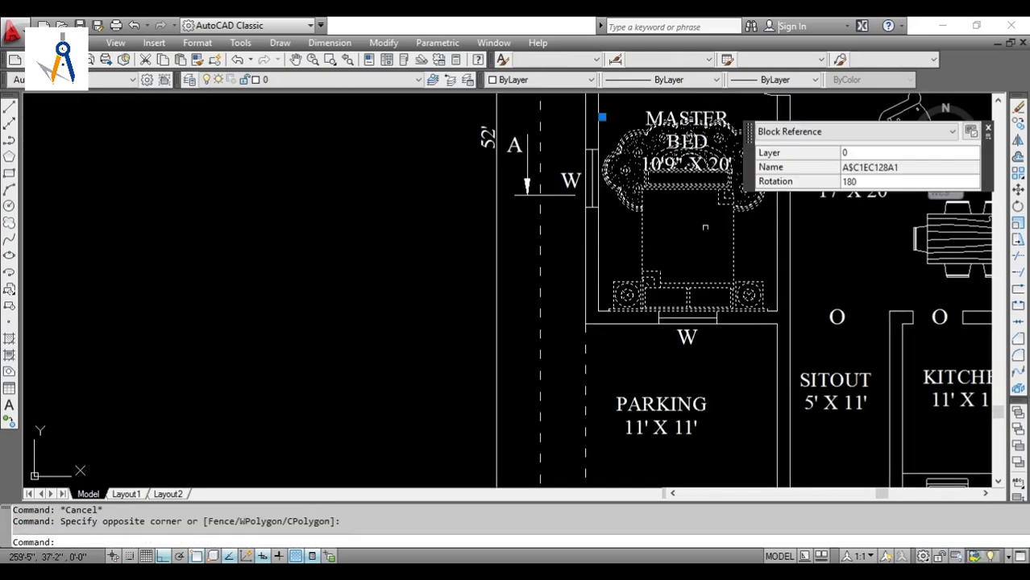
# - Scale the master bedroom bed by 0.7 about the midpoint of its foot
pyautogui.click(683, 262)
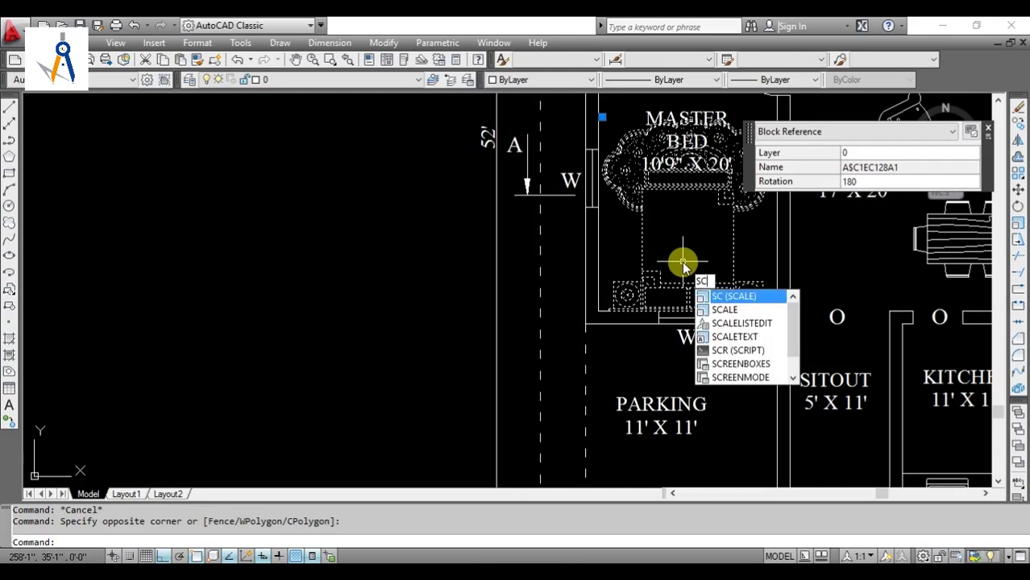
pyautogui.press('Return')
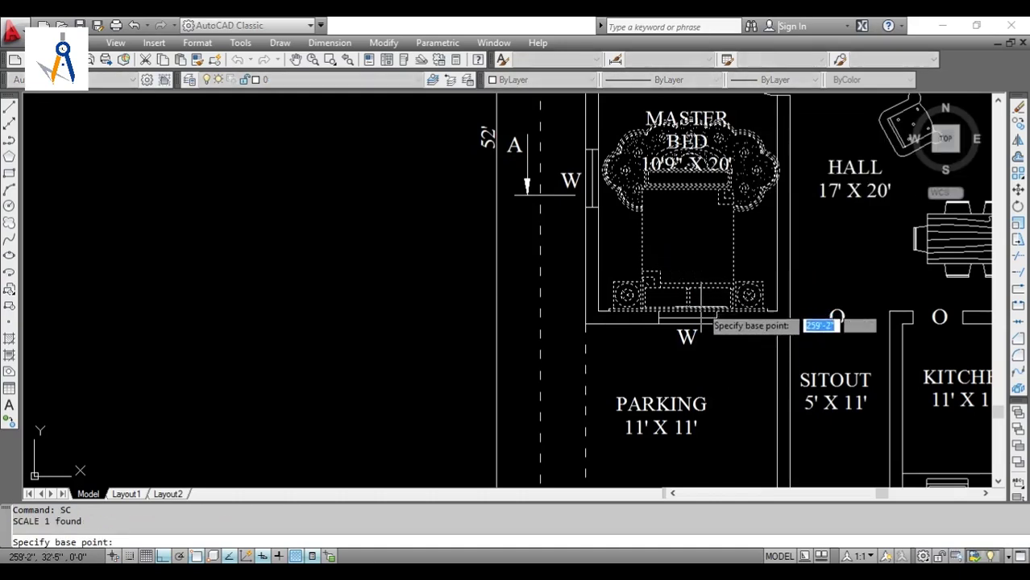
pyautogui.scroll(5, 688, 321)
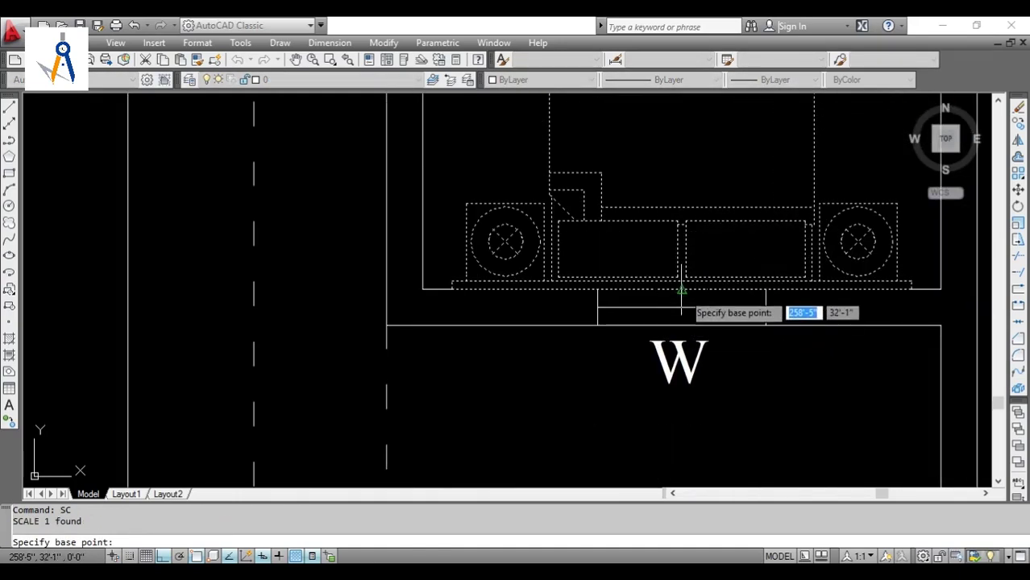
pyautogui.click(681, 289)
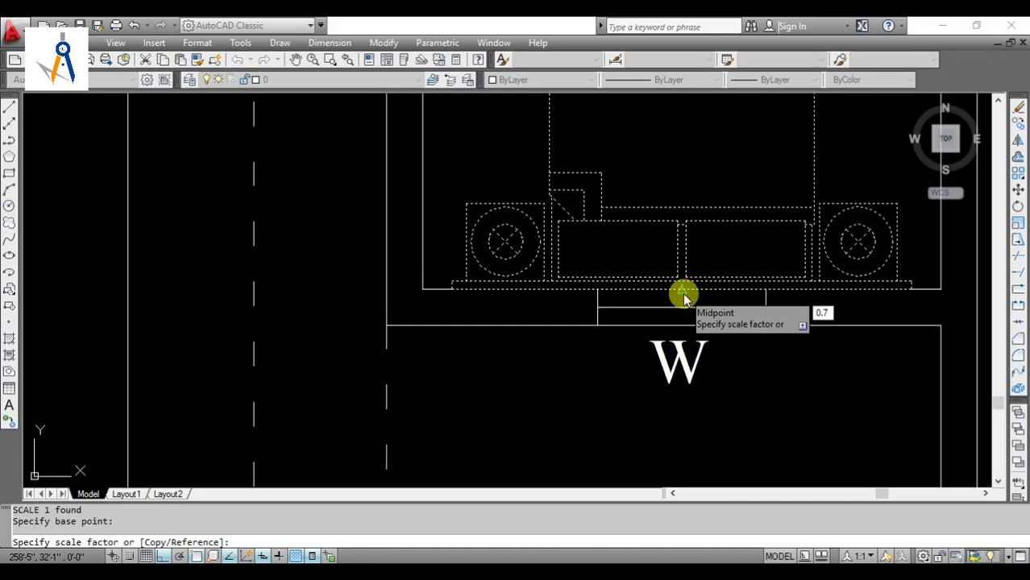
pyautogui.press('Return')
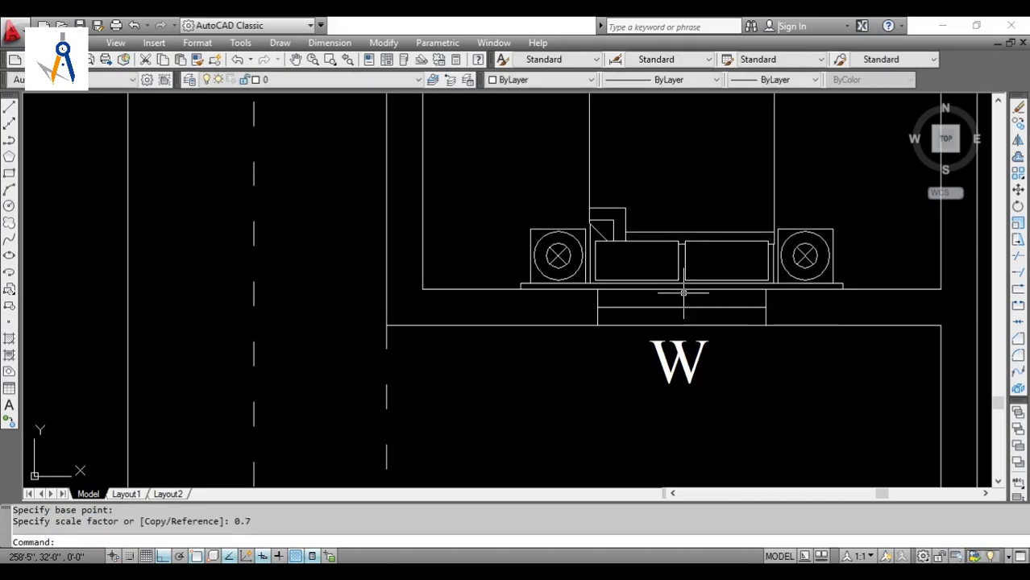
pyautogui.scroll(-5, 683, 293)
pyautogui.scroll(2, 727, 207)
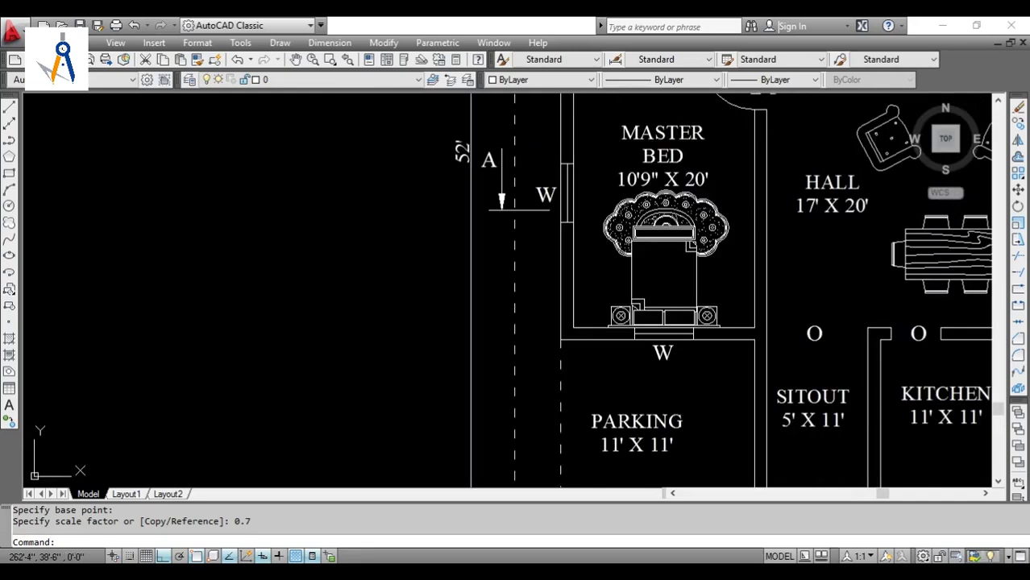
pyautogui.press('Escape')
pyautogui.scroll(-5, 712, 253)
pyautogui.click(467, 291)
pyautogui.press('Escape')
pyautogui.click(481, 310)
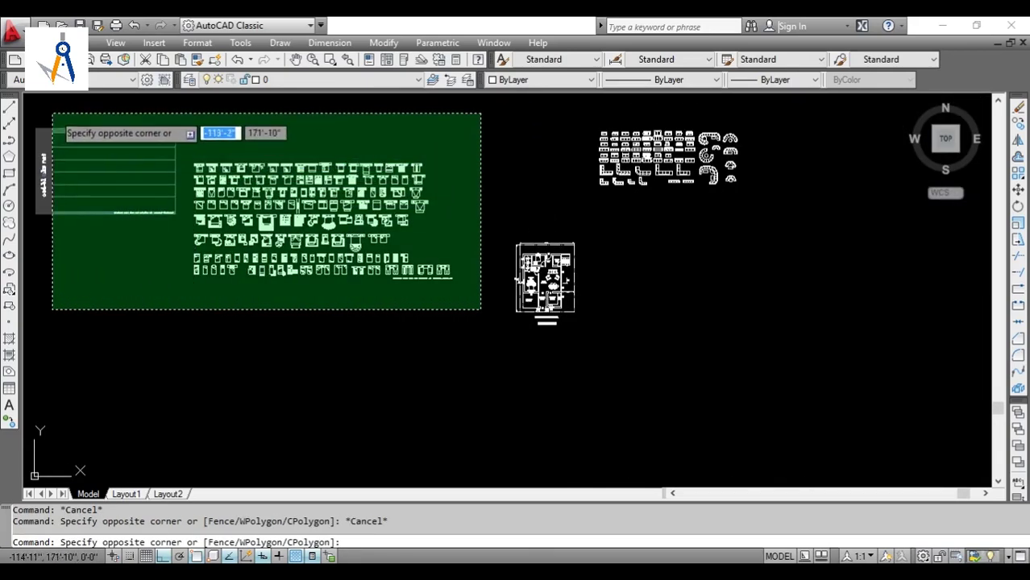
# - Erase both groups of spare furniture library blocks
pyautogui.click(32, 107)
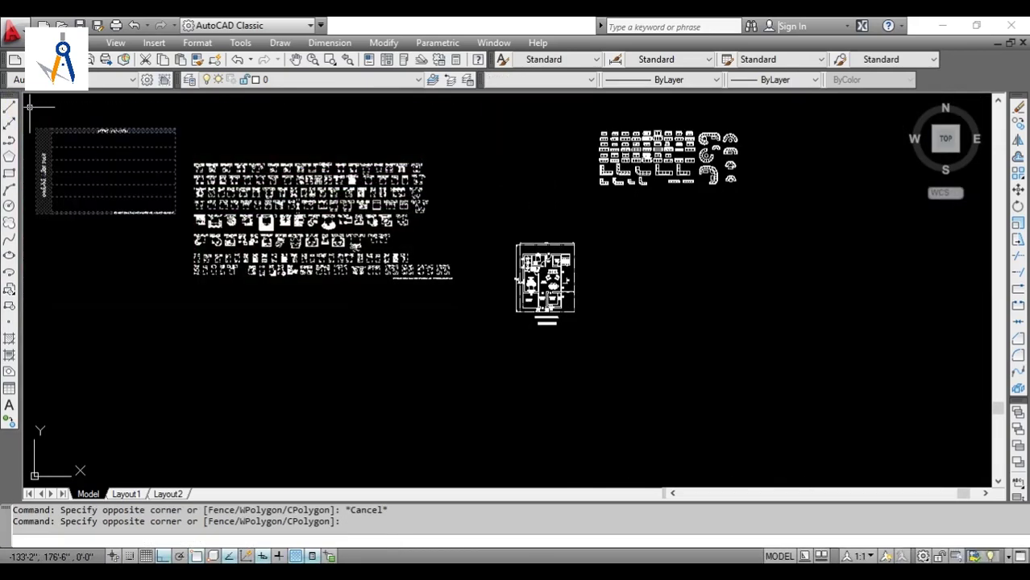
pyautogui.press('Delete')
pyautogui.click(766, 209)
pyautogui.click(548, 115)
pyautogui.press('Delete')
pyautogui.scroll(6, 563, 251)
# - Zoom to extents and bring up plot settings with DWG To PDF on ISO expand A4
pyautogui.write('z')
pyautogui.press('Return')
pyautogui.write('e')
pyautogui.press('Return')
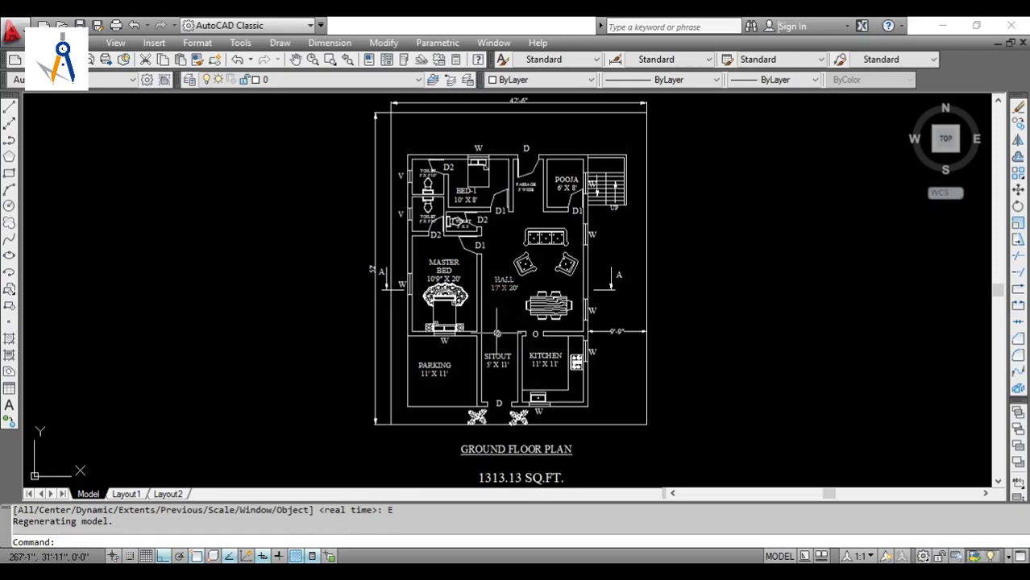
pyautogui.scroll(5, 578, 307)
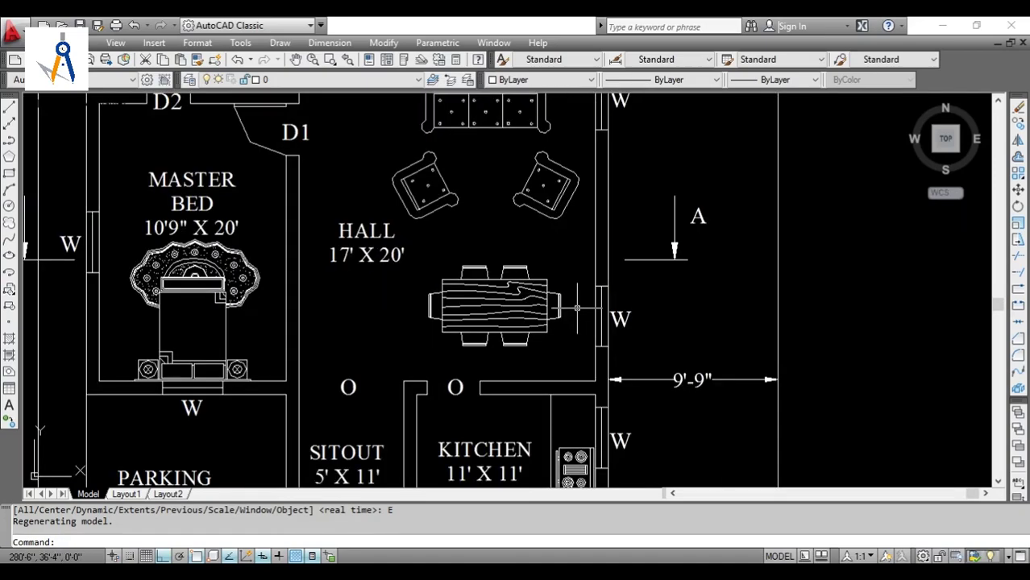
pyautogui.scroll(-2, 577, 307)
pyautogui.scroll(-2, 591, 318)
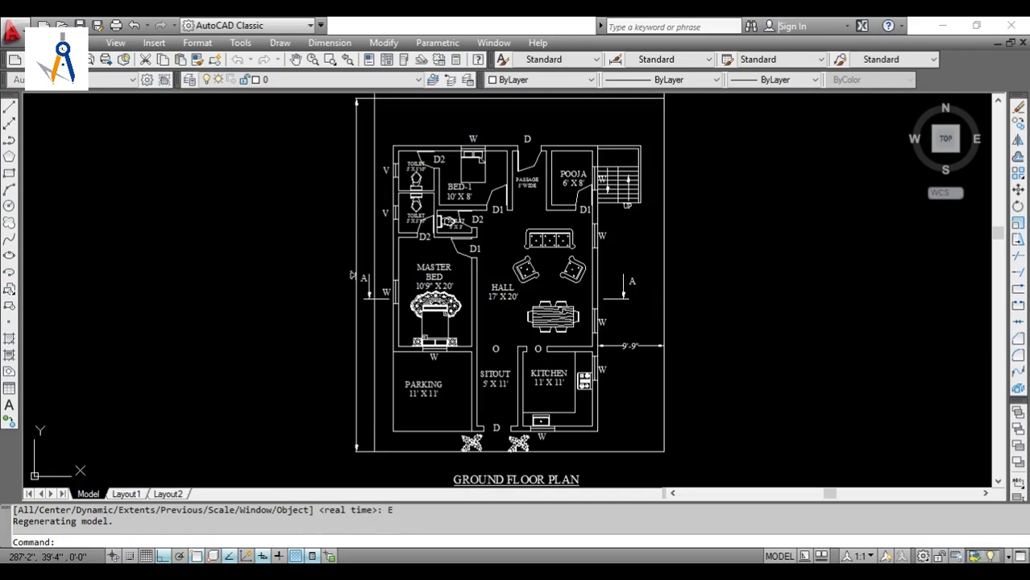
pyautogui.hotkey('ctrl', 'p')
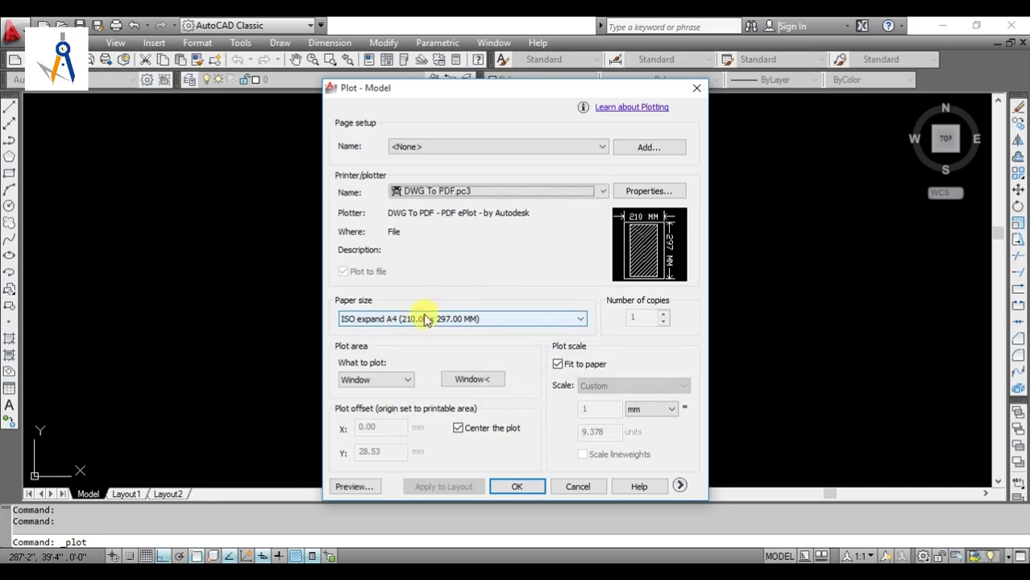
# - Window the whole ground floor plan as the plot area and preview the A4 sheet
pyautogui.click(476, 380)
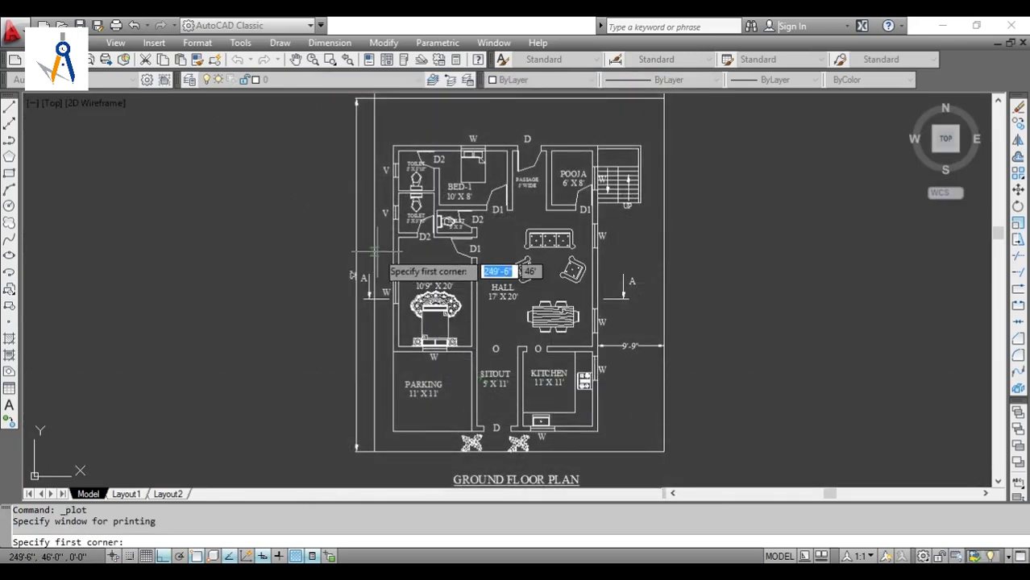
pyautogui.scroll(-3, 379, 242)
pyautogui.scroll(2, 351, 173)
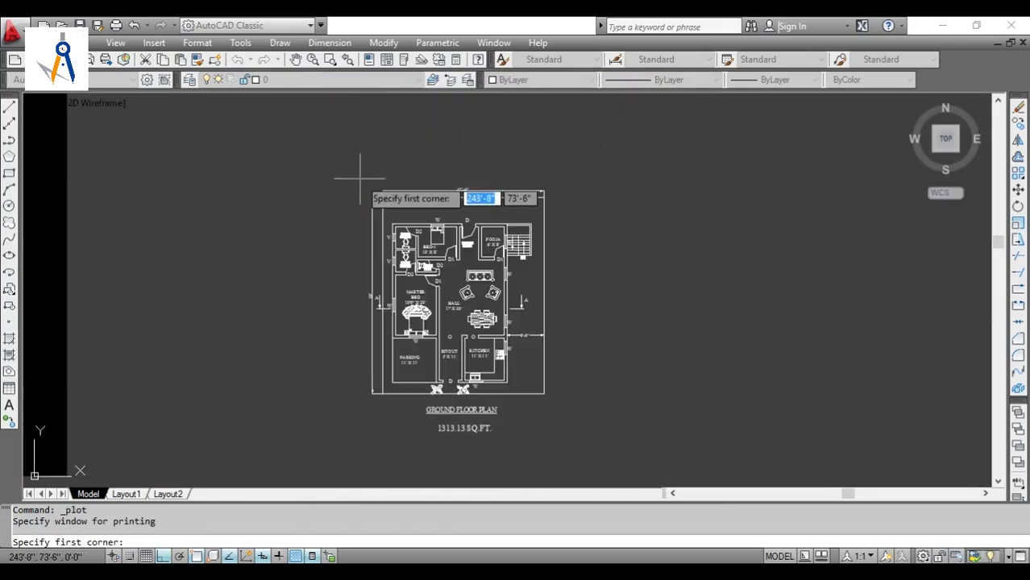
pyautogui.click(361, 181)
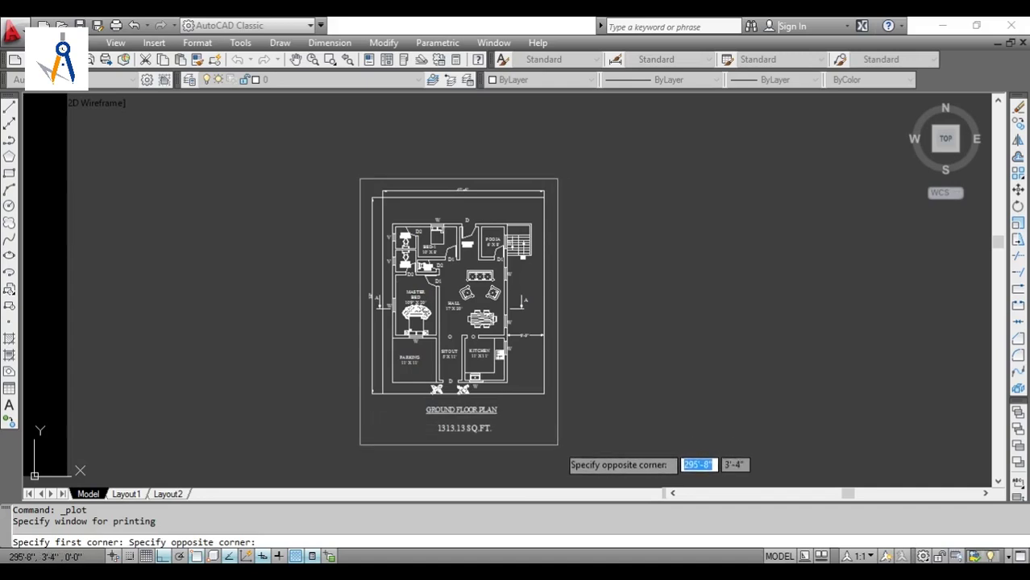
pyautogui.click(556, 446)
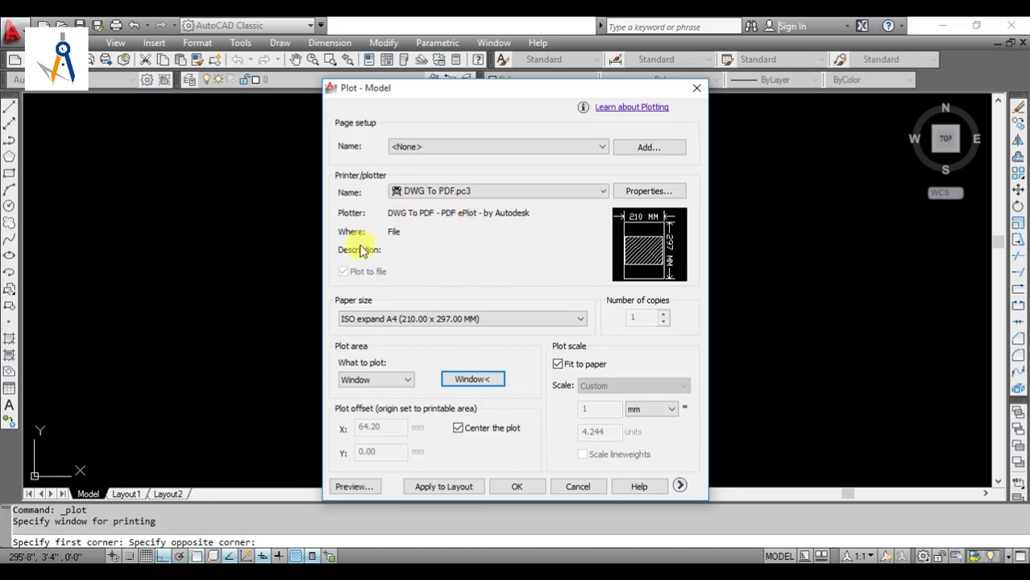
pyautogui.click(353, 487)
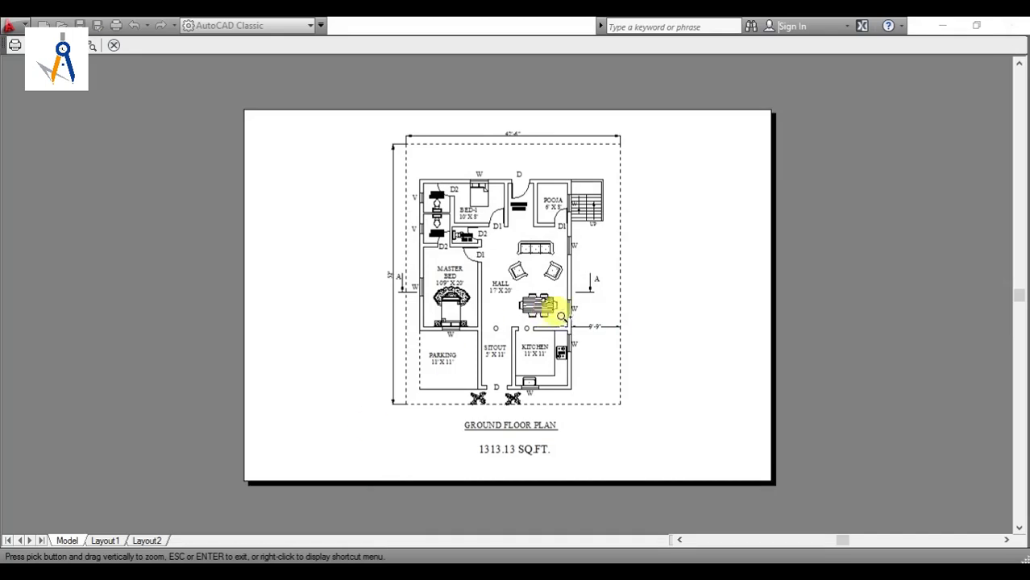
# - Zoom around the plot preview to check it, then close the preview and plot settings
pyautogui.scroll(3, 566, 307)
pyautogui.scroll(-2, 565, 300)
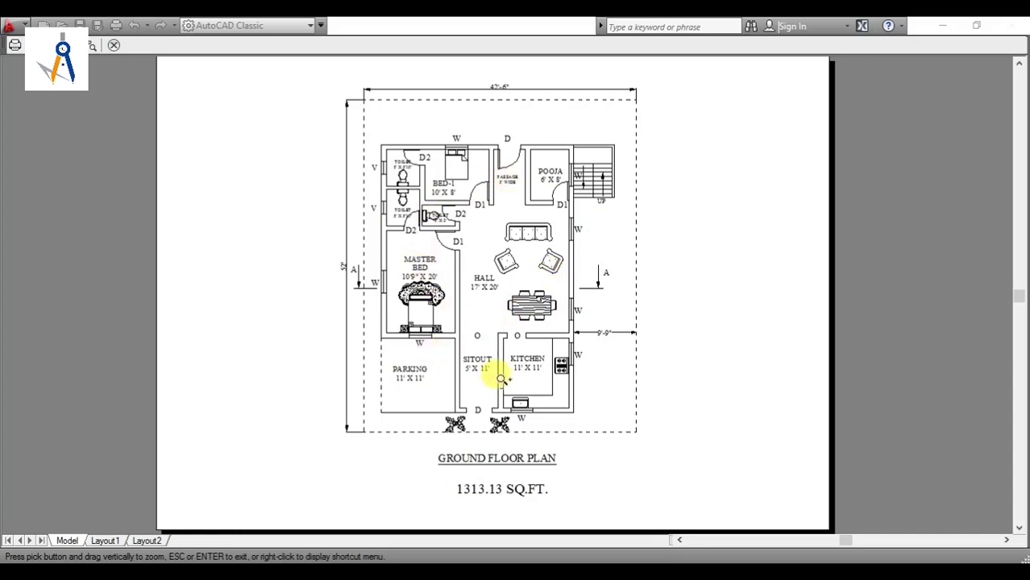
pyautogui.press('Escape')
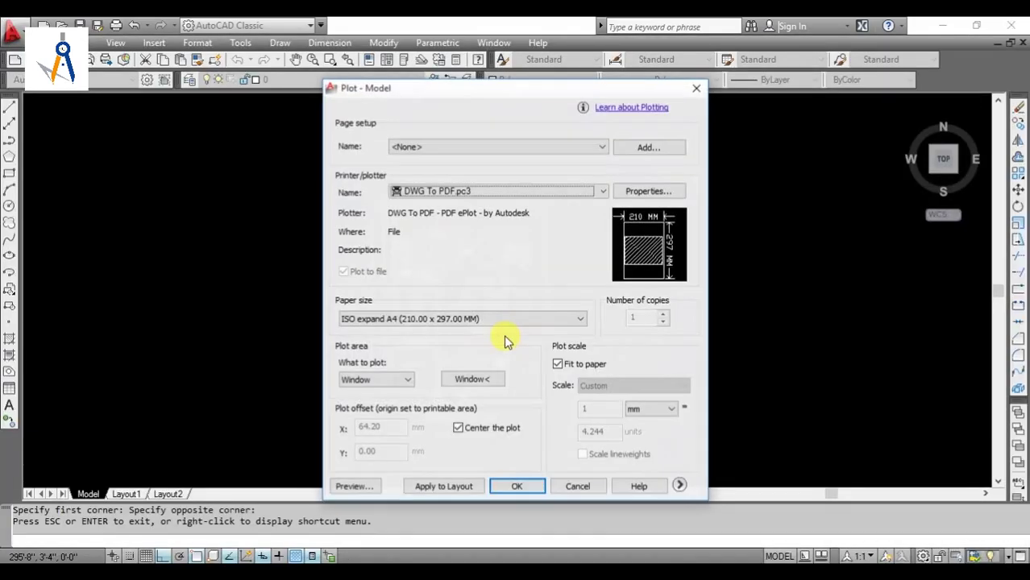
pyautogui.press('Escape')
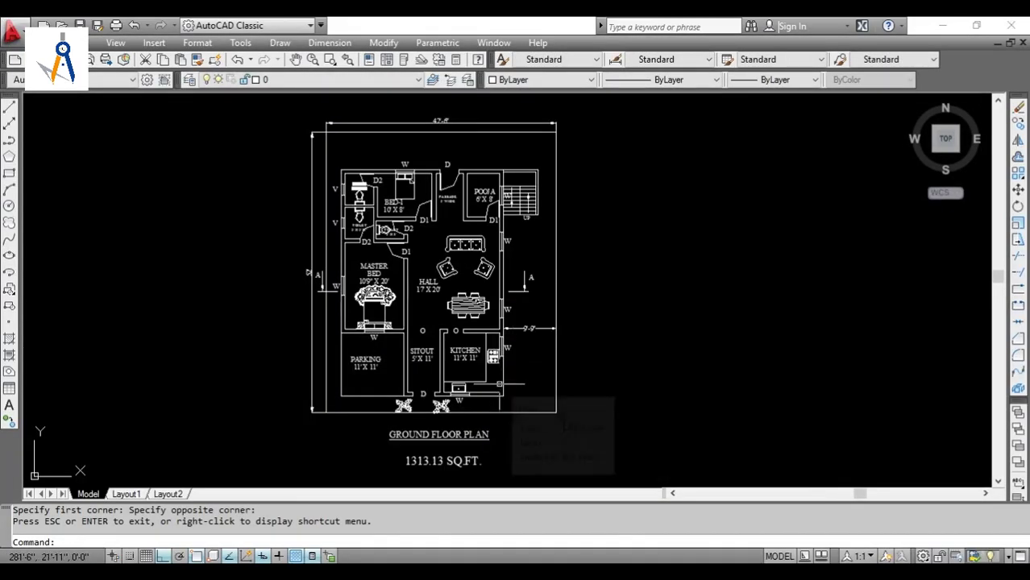
# - Start a hatch with the H command and choose the SOLID pattern
pyautogui.write('h')
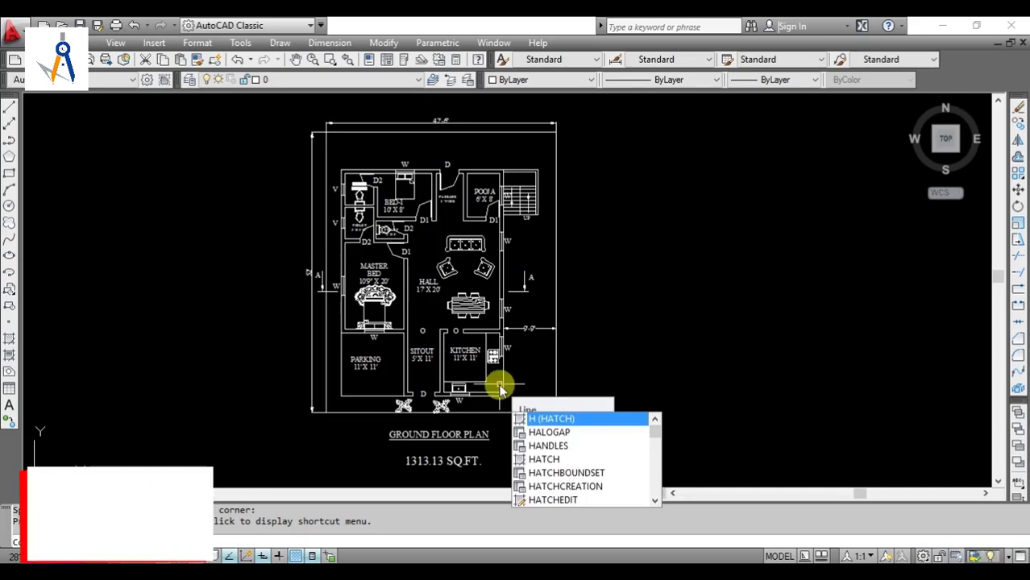
pyautogui.press('Return')
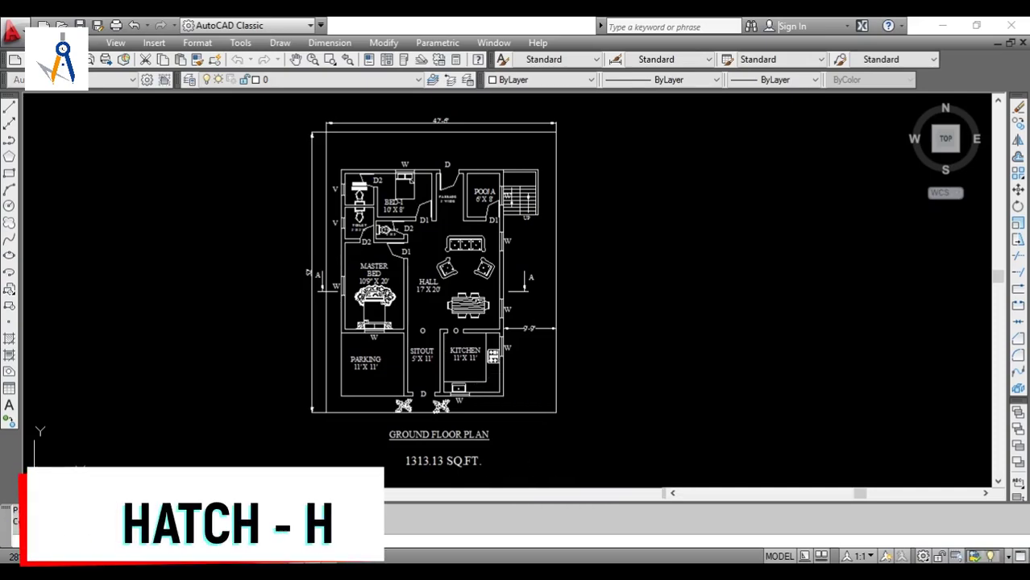
pyautogui.moveTo(250, 42); pyautogui.dragTo(269, 35)
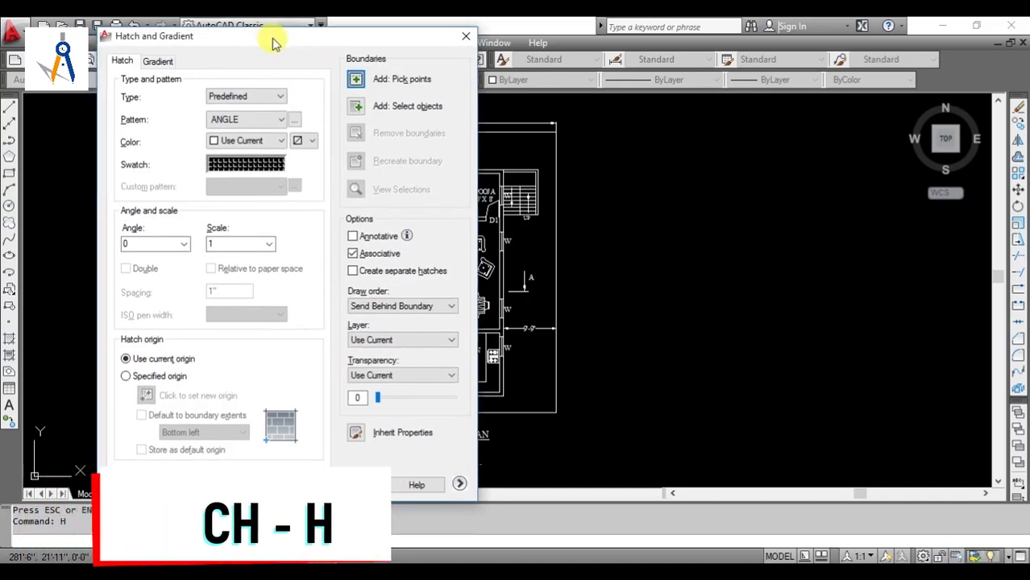
pyautogui.click(282, 122)
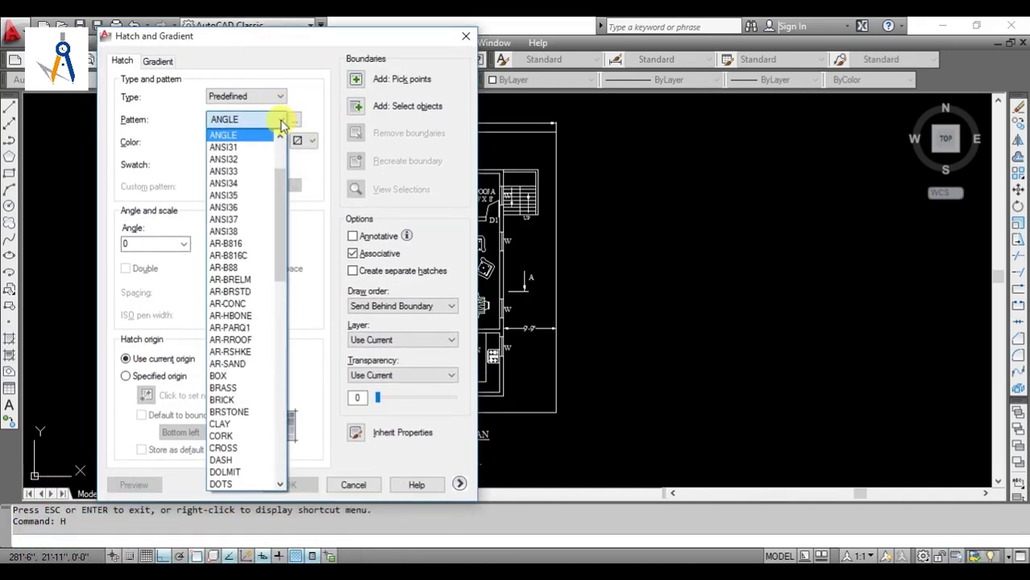
pyautogui.scroll(3, 276, 146)
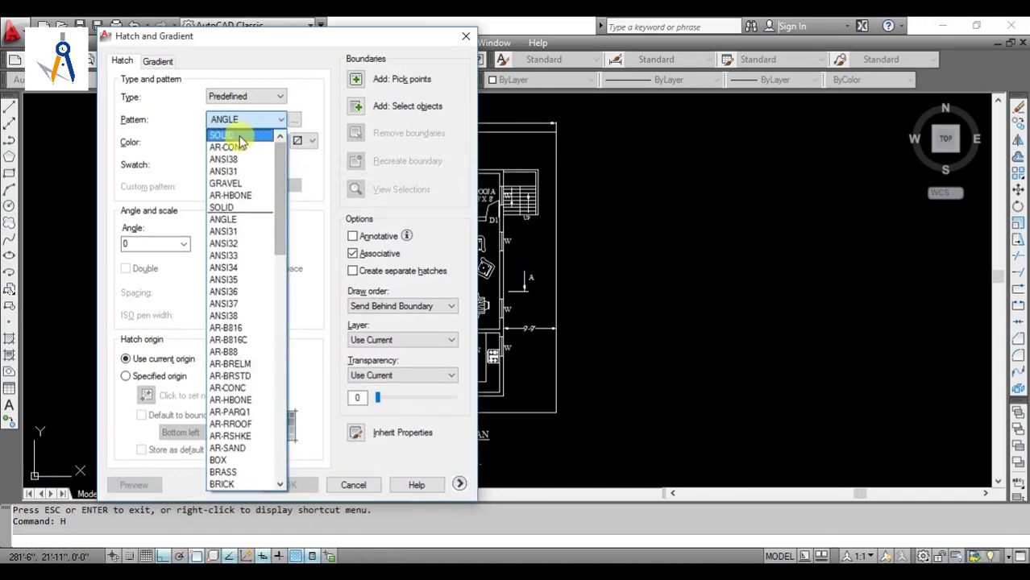
pyautogui.click(237, 138)
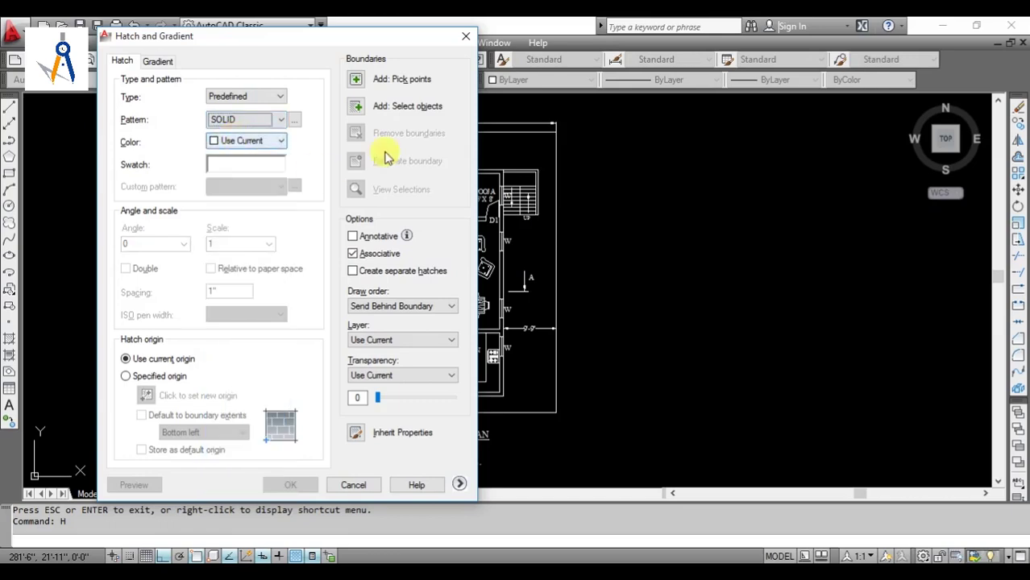
# - Fill the top, passage, POOJA/stair and master-bed wall strips with the solid hatch
pyautogui.click(357, 80)
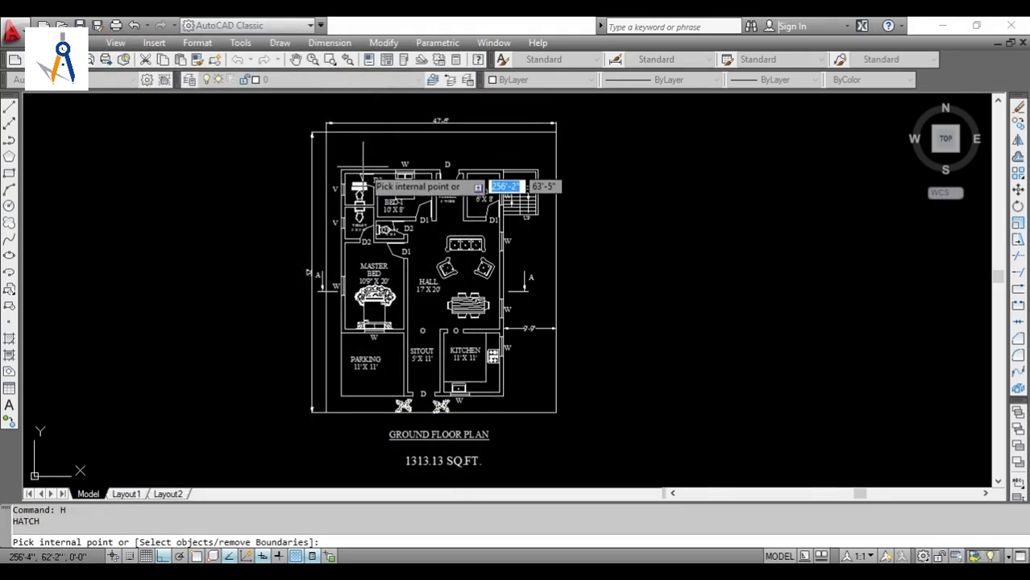
pyautogui.scroll(5, 355, 179)
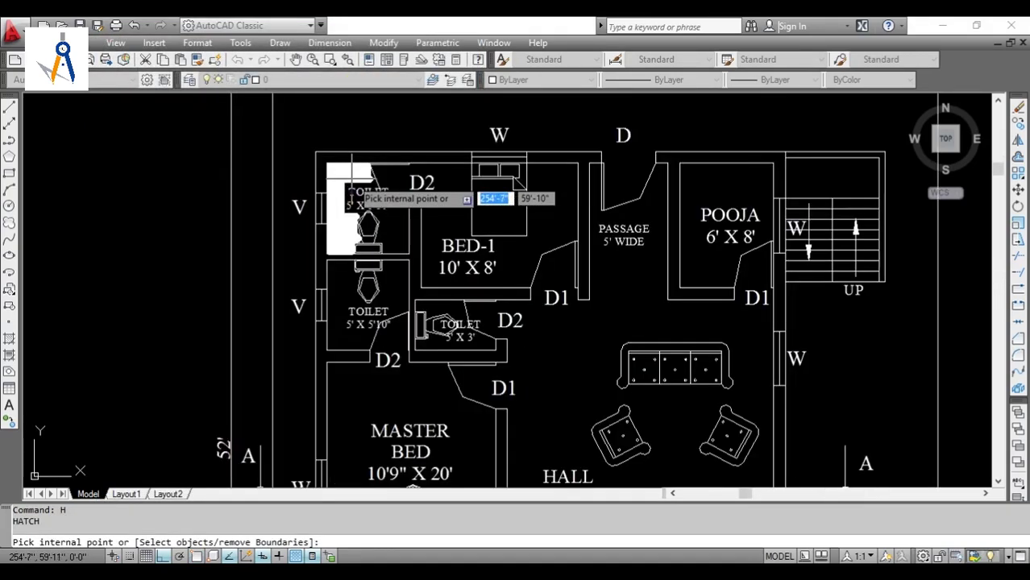
pyautogui.click(332, 155)
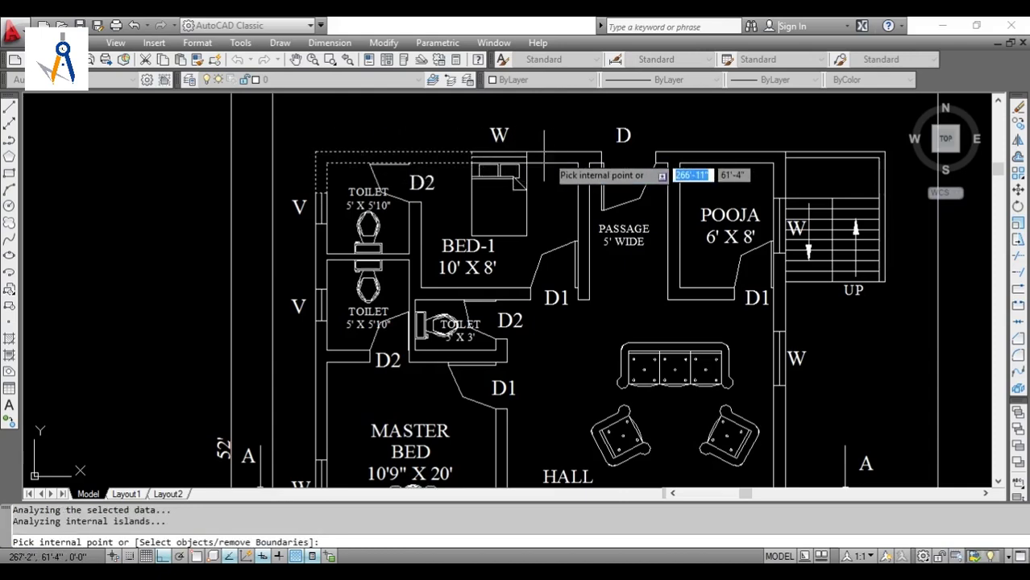
pyautogui.click(558, 155)
pyautogui.click(671, 153)
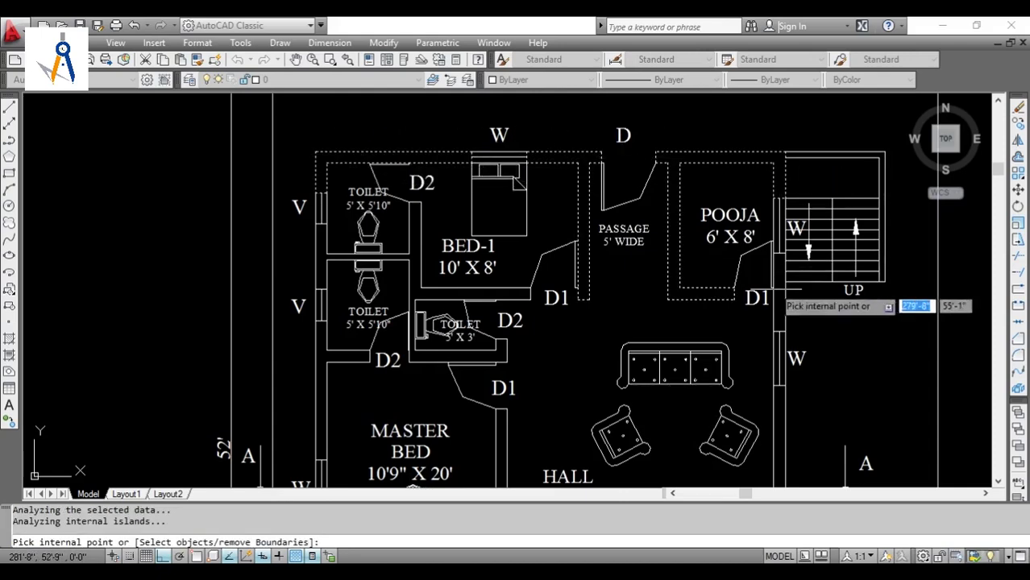
pyautogui.click(324, 354)
pyautogui.scroll(-2, 483, 346)
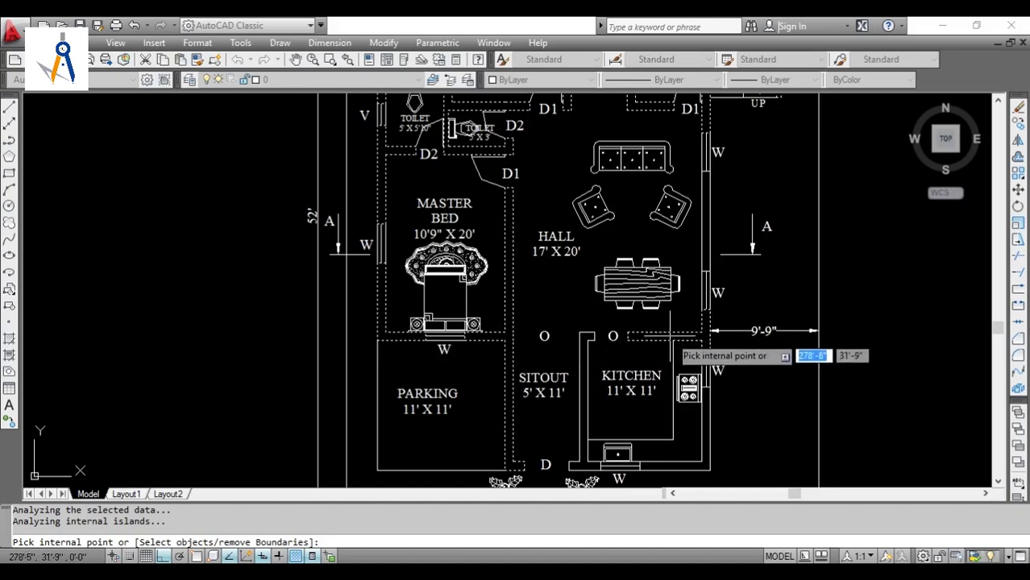
pyautogui.scroll(-3, 686, 258)
pyautogui.scroll(1, 698, 217)
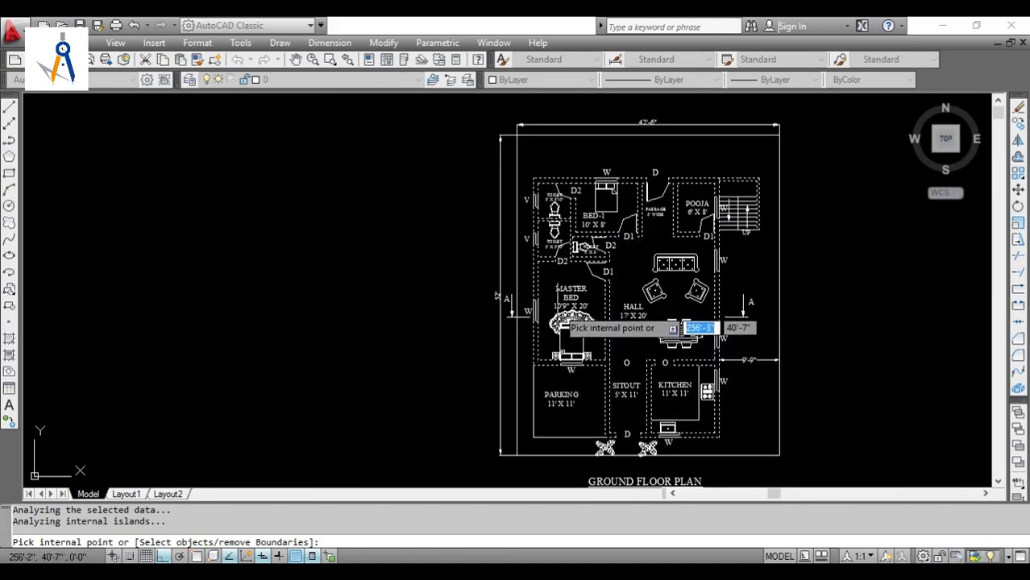
pyautogui.scroll(-2, 563, 314)
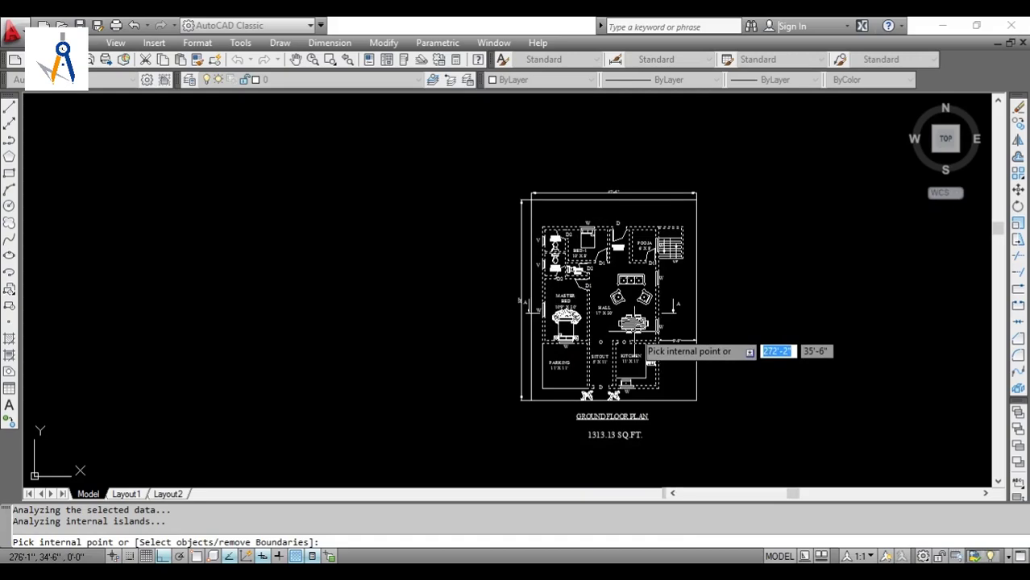
pyautogui.press('Return')
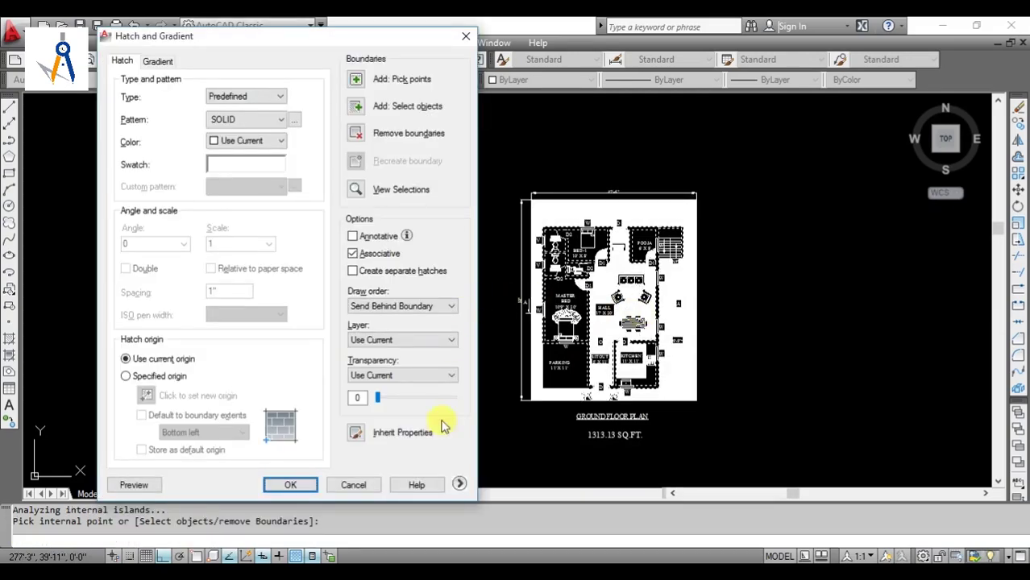
pyautogui.click(290, 486)
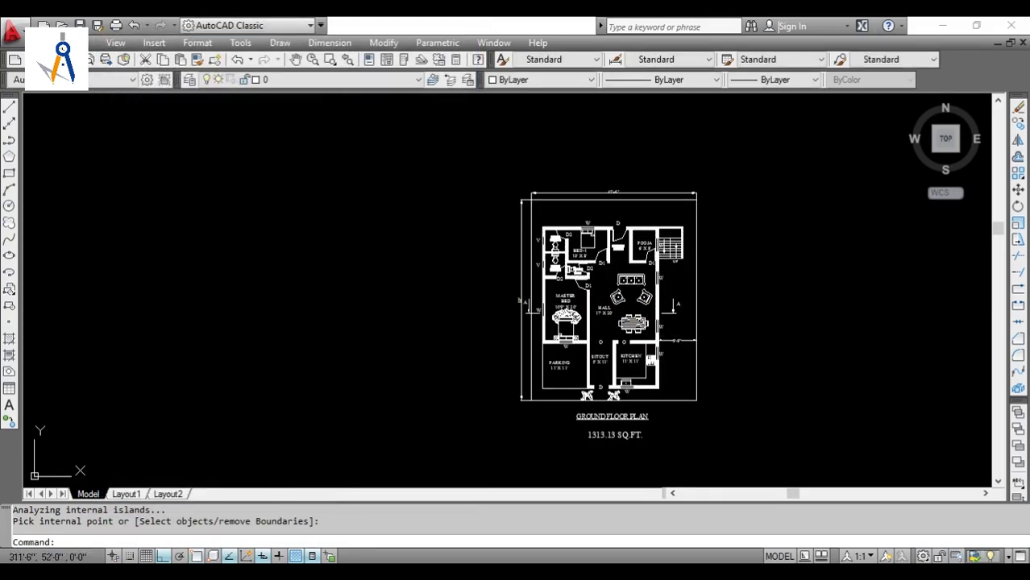
# - Preview a DWG To PDF ISO A4 plot of a window drawn around the whole plan
pyautogui.scroll(2, 700, 321)
pyautogui.hotkey('ctrl', 'p')
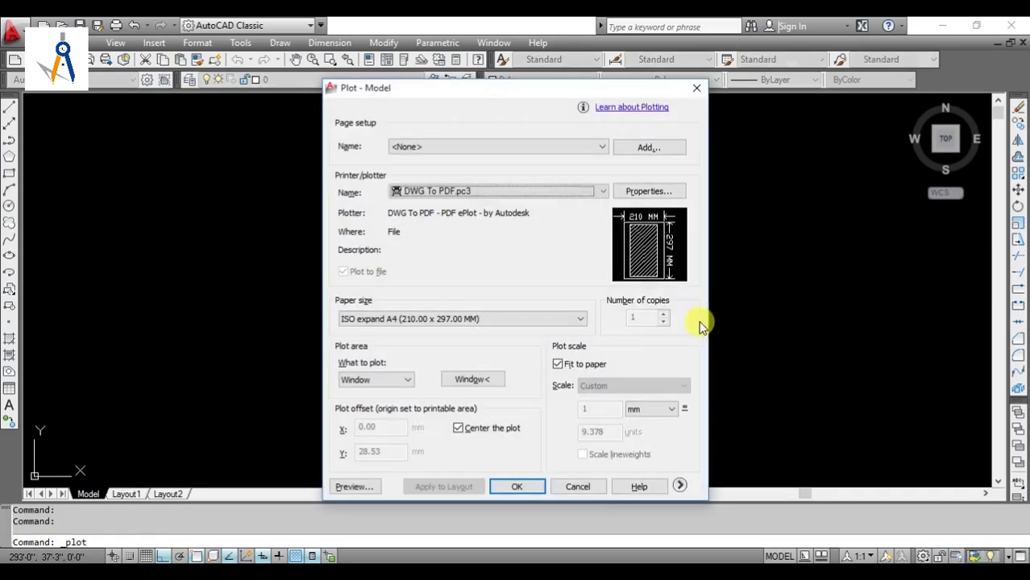
pyautogui.click(472, 375)
pyautogui.click(435, 133)
pyautogui.click(709, 482)
pyautogui.click(346, 488)
pyautogui.scroll(2, 515, 302)
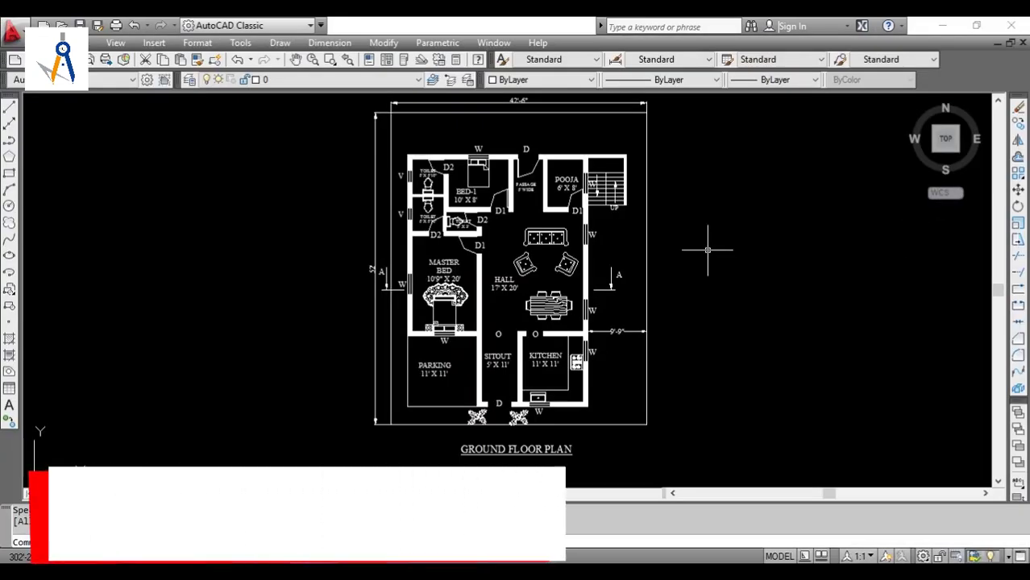
# - Open Tool Palettes at the right and bring up the Architectural Vehicles - Imperial block
pyautogui.hotkey('ctrl', '3')
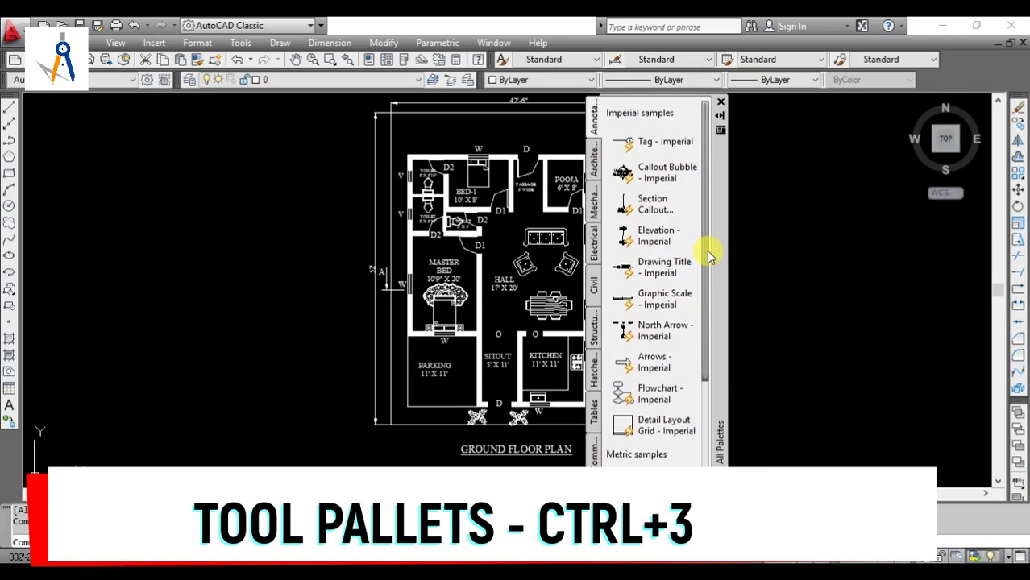
pyautogui.moveTo(720, 266); pyautogui.dragTo(827, 202)
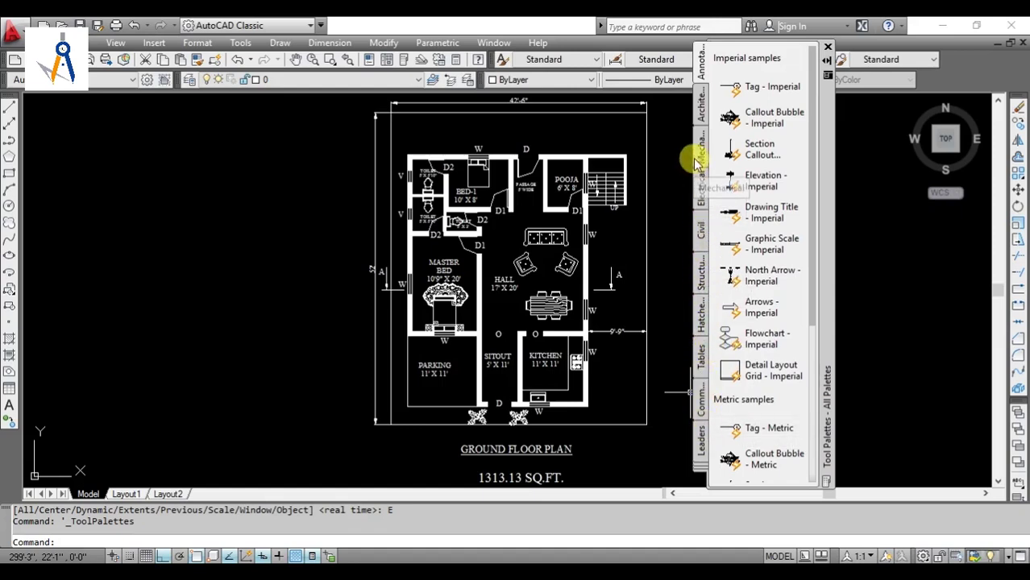
pyautogui.click(702, 115)
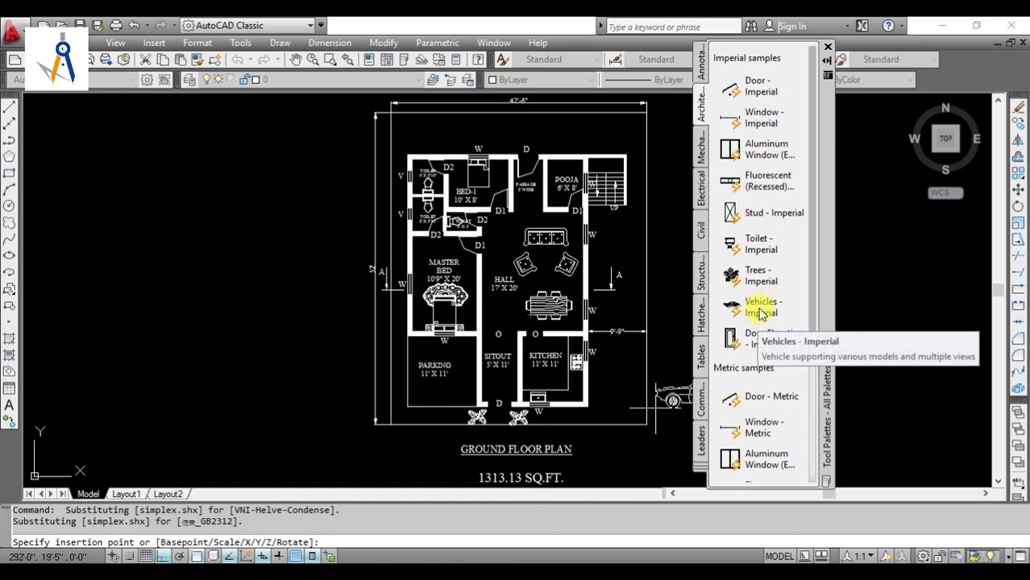
# - Place the Vehicles - Imperial car and a Trees - Imperial palm left of the plan
pyautogui.click(189, 387)
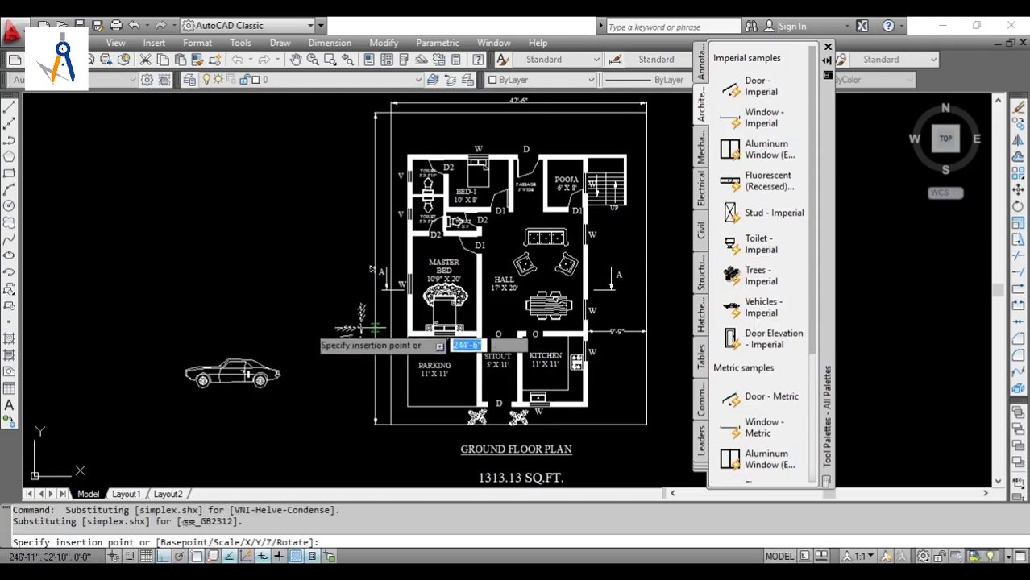
pyautogui.click(334, 379)
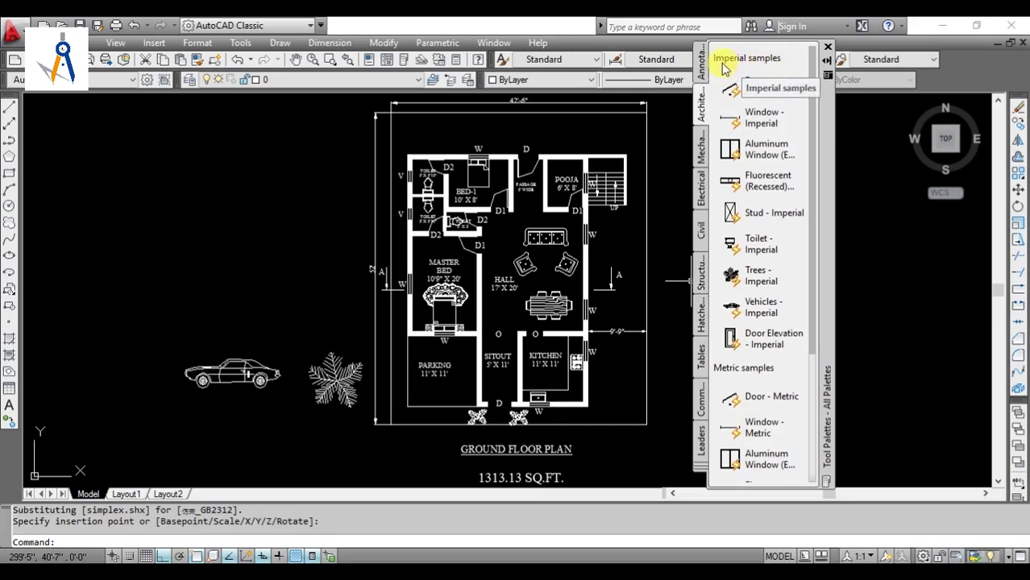
pyautogui.scroll(-3, 810, 206)
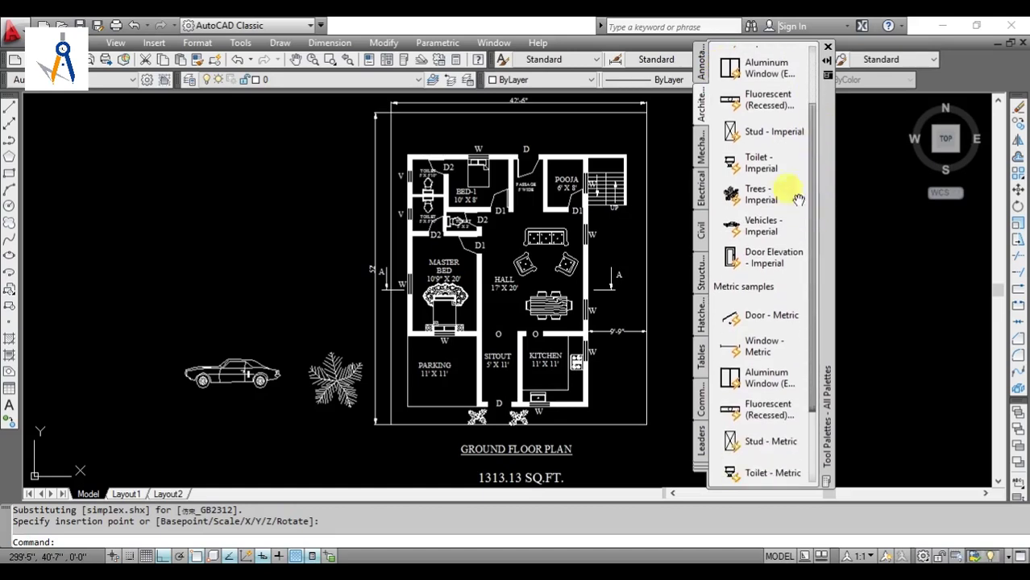
pyautogui.moveTo(812, 187); pyautogui.dragTo(811, 265)
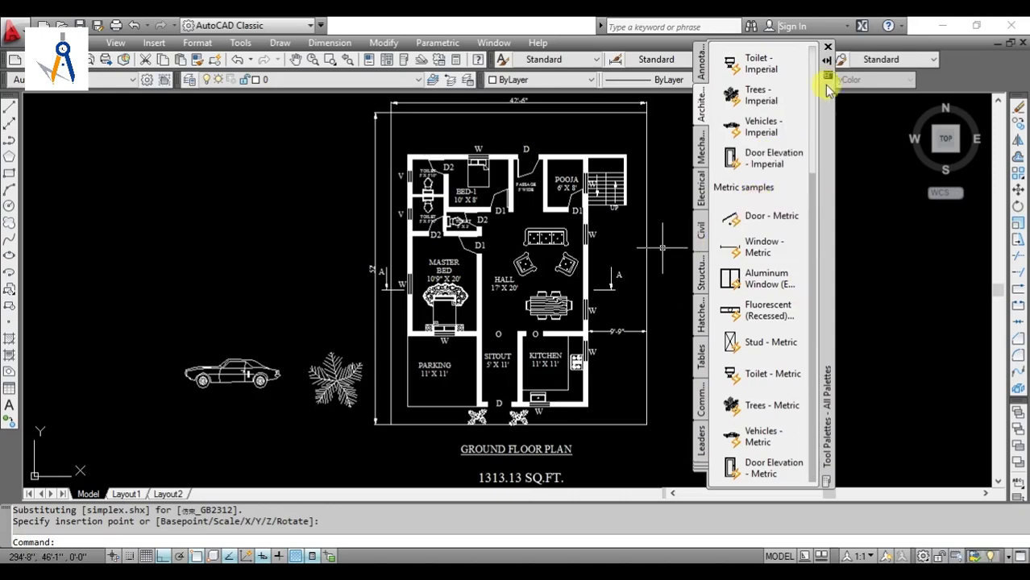
pyautogui.click(828, 50)
pyautogui.scroll(2, 690, 258)
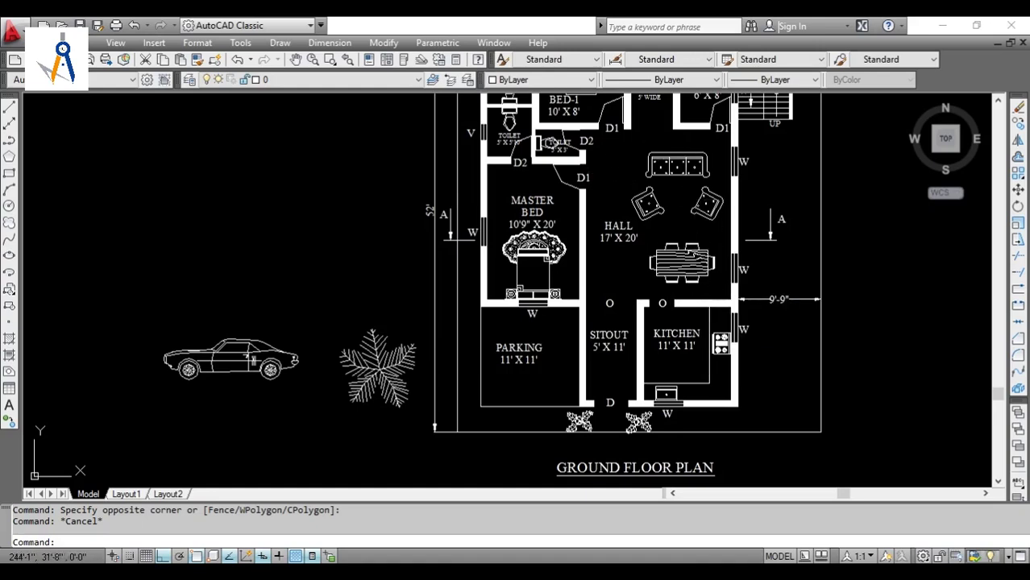
# - Switch the car block's visibility to Sports Car (Top), after briefly trying the sedan view
pyautogui.click(227, 385)
pyautogui.click(184, 337)
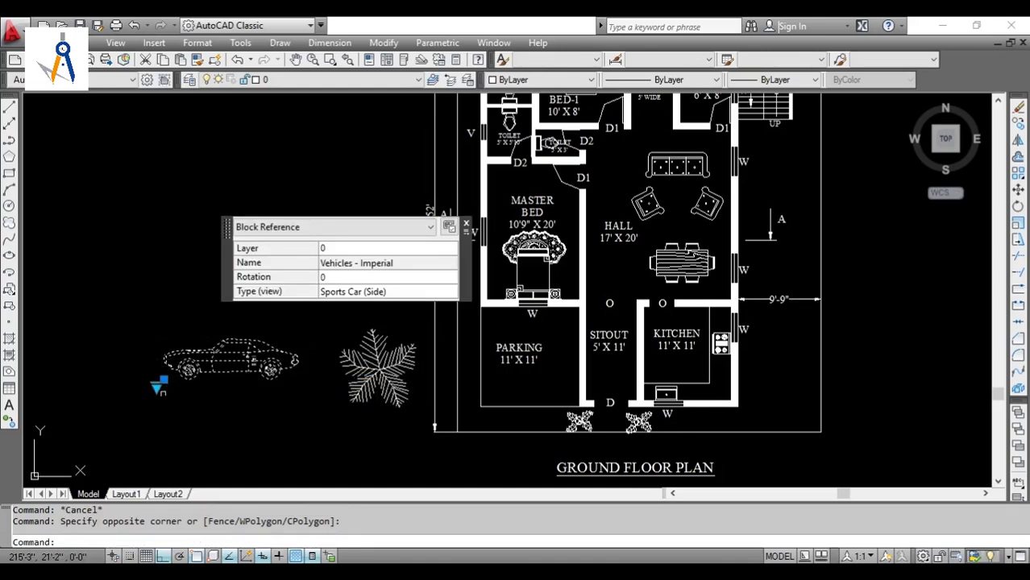
pyautogui.click(163, 379)
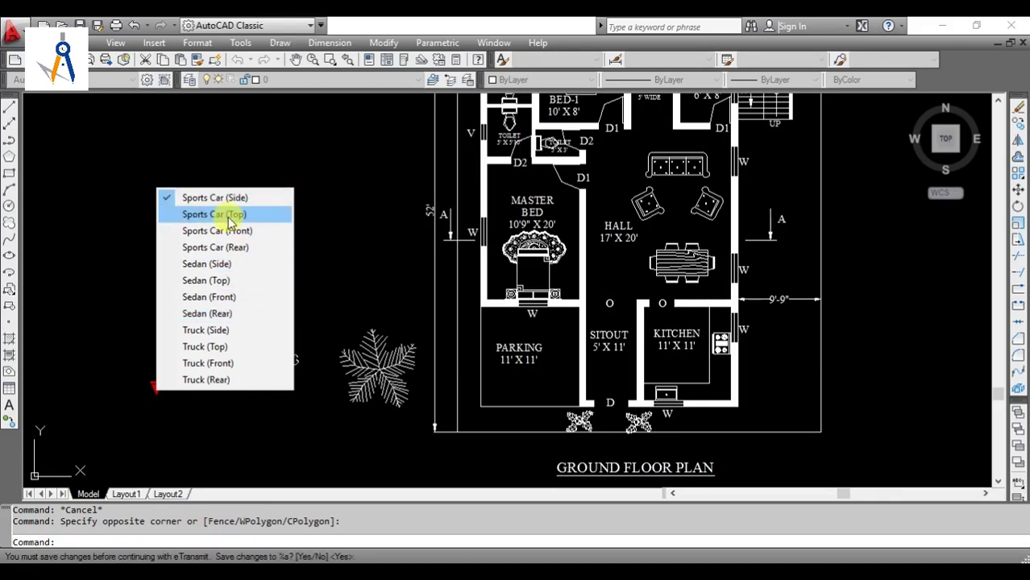
pyautogui.click(194, 216)
pyautogui.press('Escape')
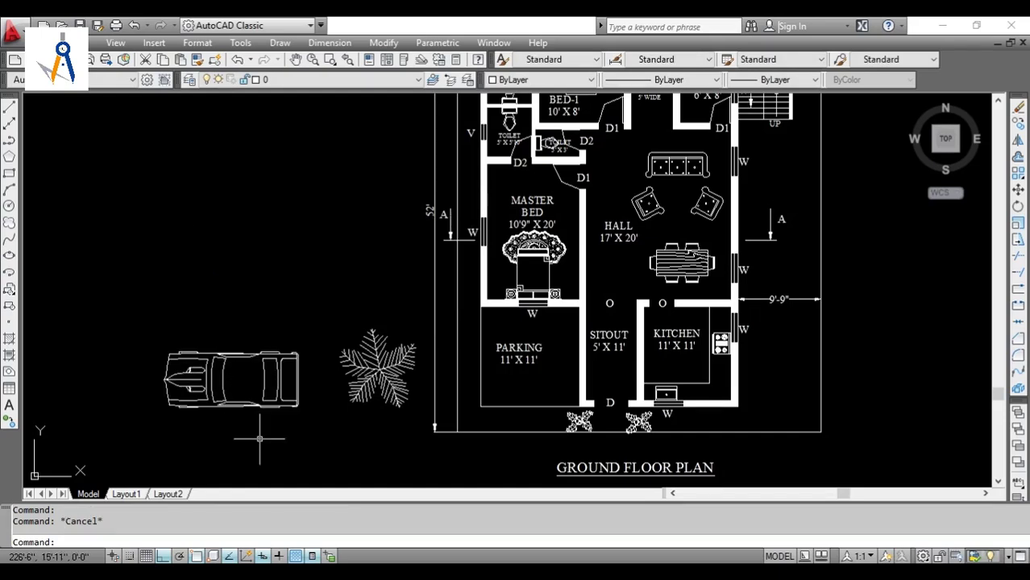
pyautogui.moveTo(240, 430); pyautogui.dragTo(161, 363)
pyautogui.click(157, 386)
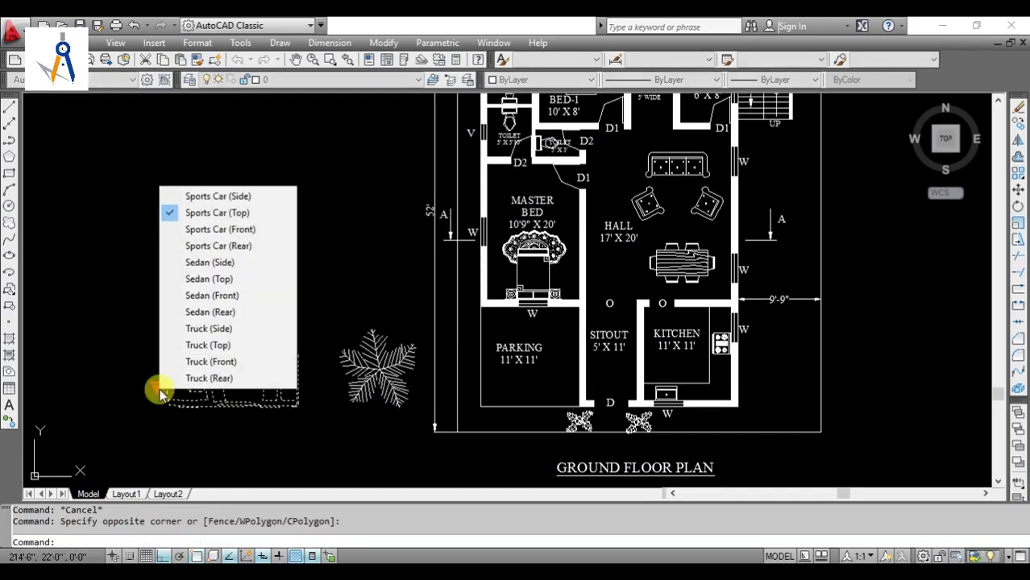
pyautogui.click(257, 282)
pyautogui.press('Escape')
pyautogui.moveTo(244, 439); pyautogui.dragTo(201, 377)
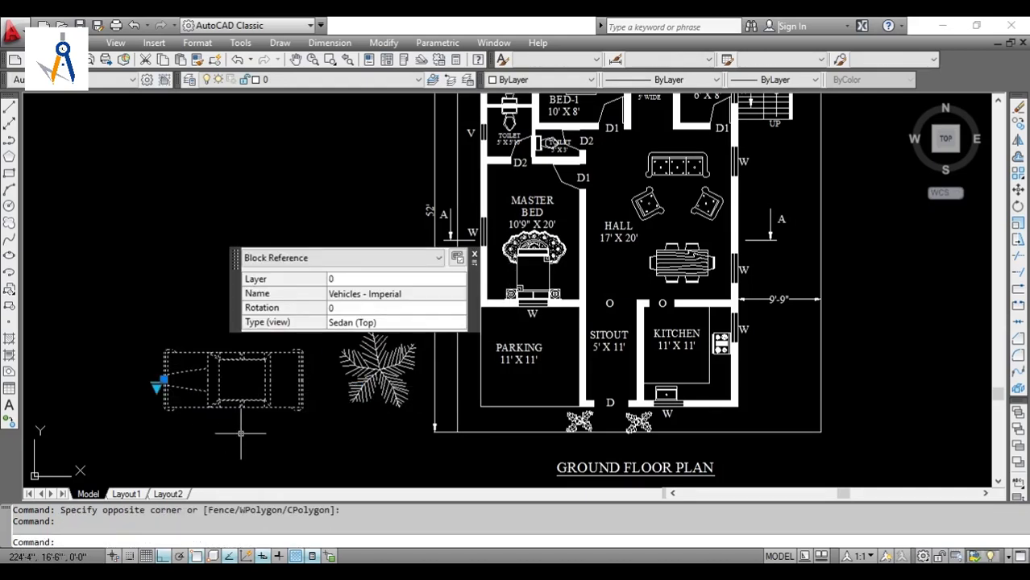
pyautogui.click(162, 380)
pyautogui.click(187, 217)
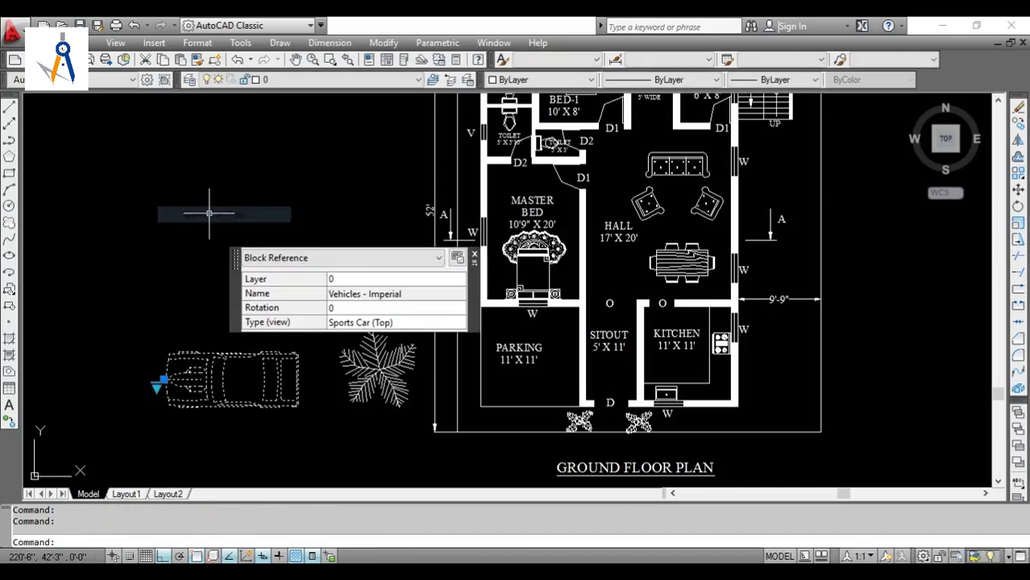
pyautogui.press('Escape')
# - Rotate the sports car 270° about its own position so it points vertically
pyautogui.click(266, 434)
pyautogui.click(221, 377)
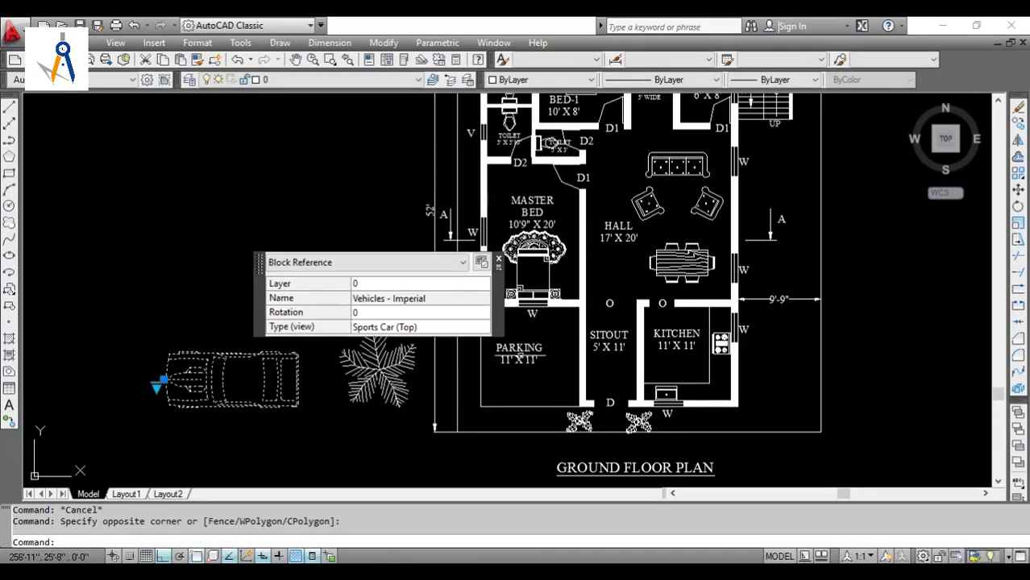
pyautogui.write('ro')
pyautogui.press('Escape')
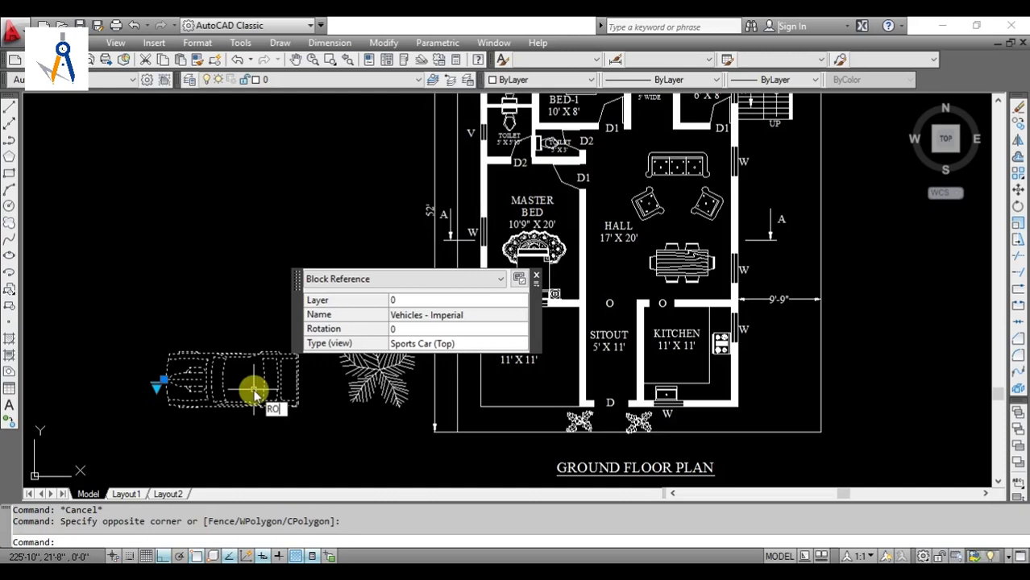
pyautogui.write('ro')
pyautogui.press('Return')
pyautogui.click(244, 378)
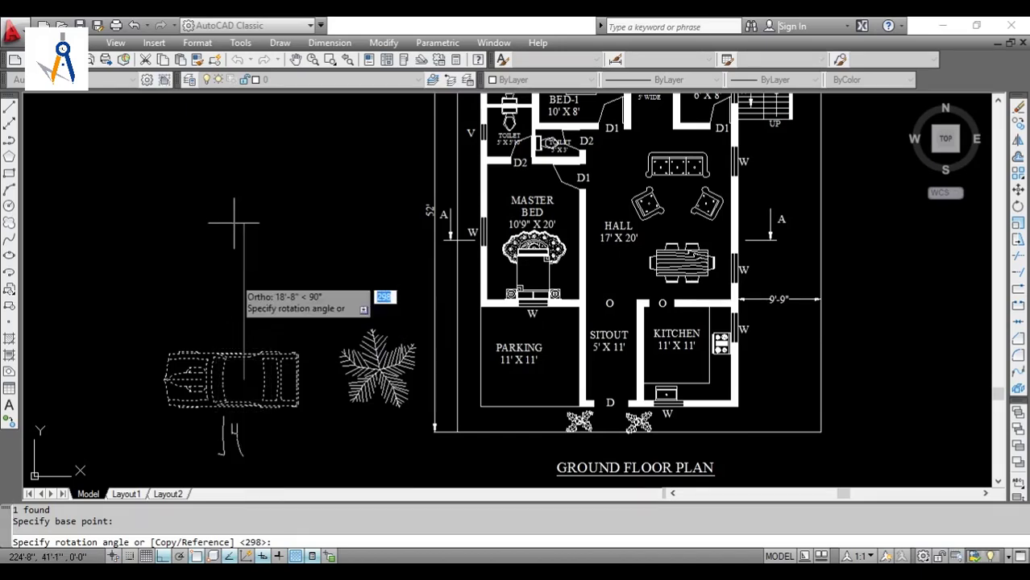
pyautogui.scroll(-3, 238, 307)
pyautogui.click(244, 403)
pyautogui.scroll(4, 244, 395)
pyautogui.click(230, 276)
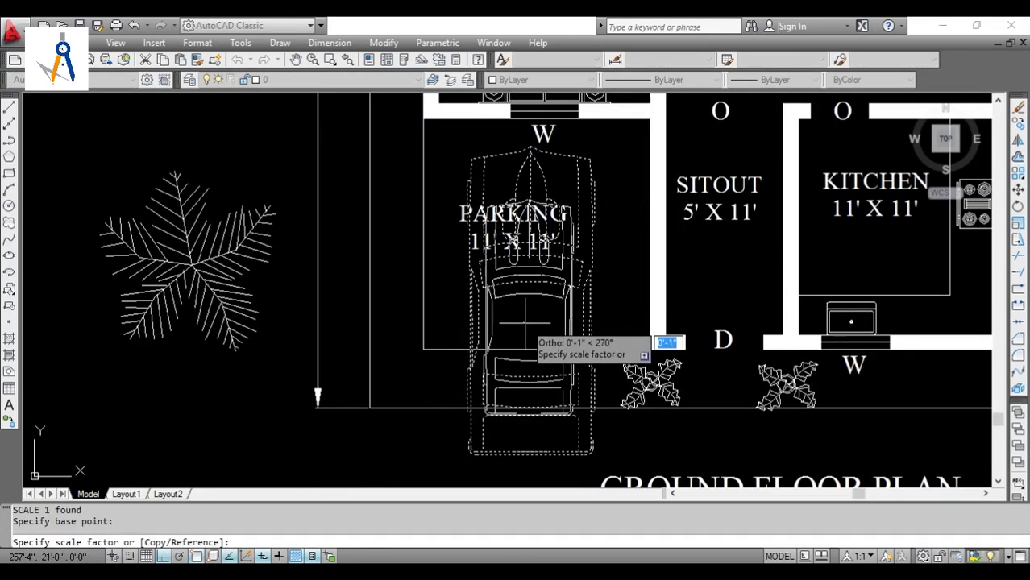
# - Scale the car to 0.7 and move it inside the Parking room
pyautogui.write('0.7')
pyautogui.press('Return')
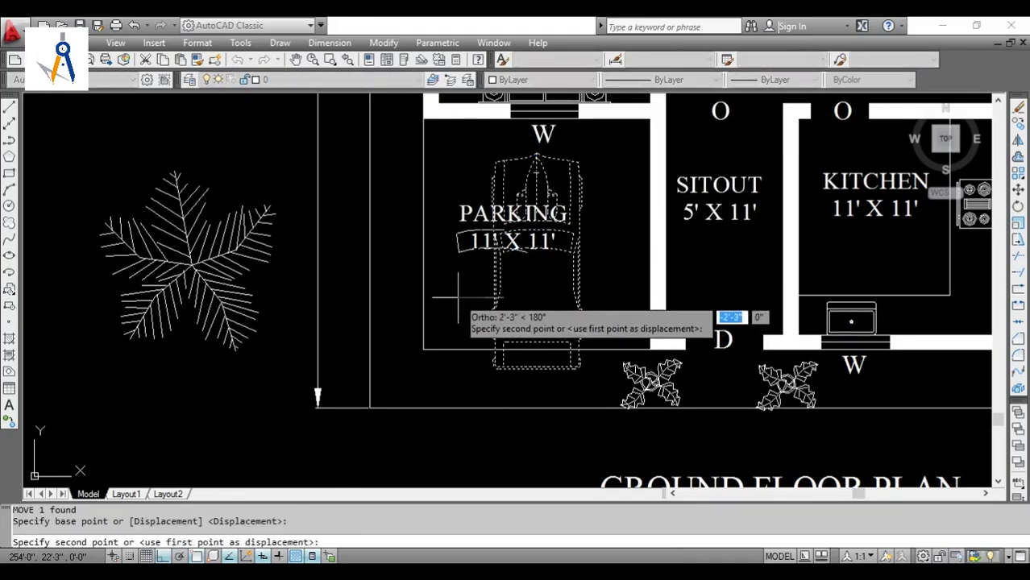
pyautogui.click(592, 259)
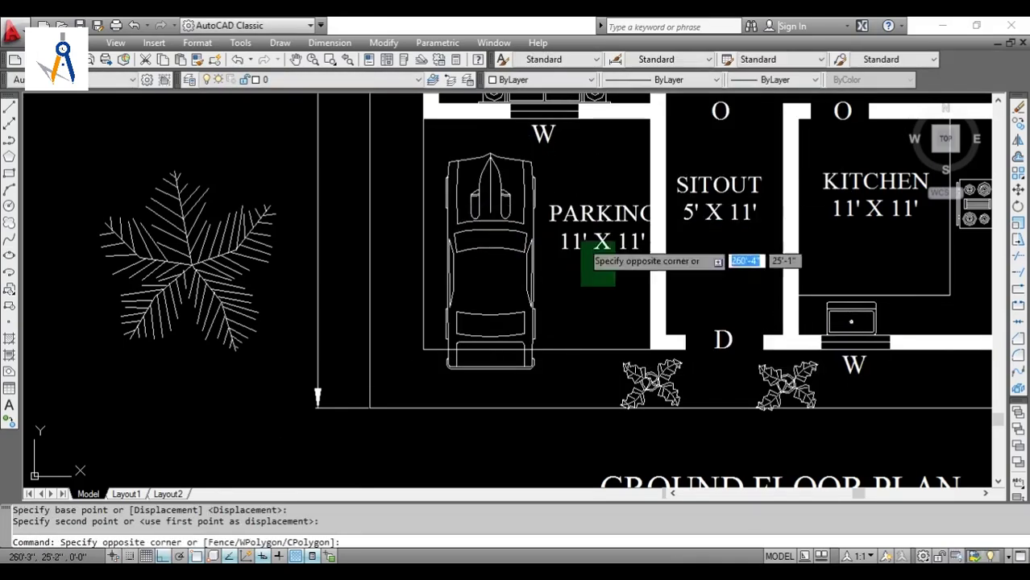
pyautogui.scroll(-5, 298, 362)
# - Move and shrink the tree to stand beside the kitchen, then zoom to extents
pyautogui.click(280, 316)
pyautogui.scroll(4, 281, 316)
pyautogui.press('Escape')
pyautogui.click(303, 348)
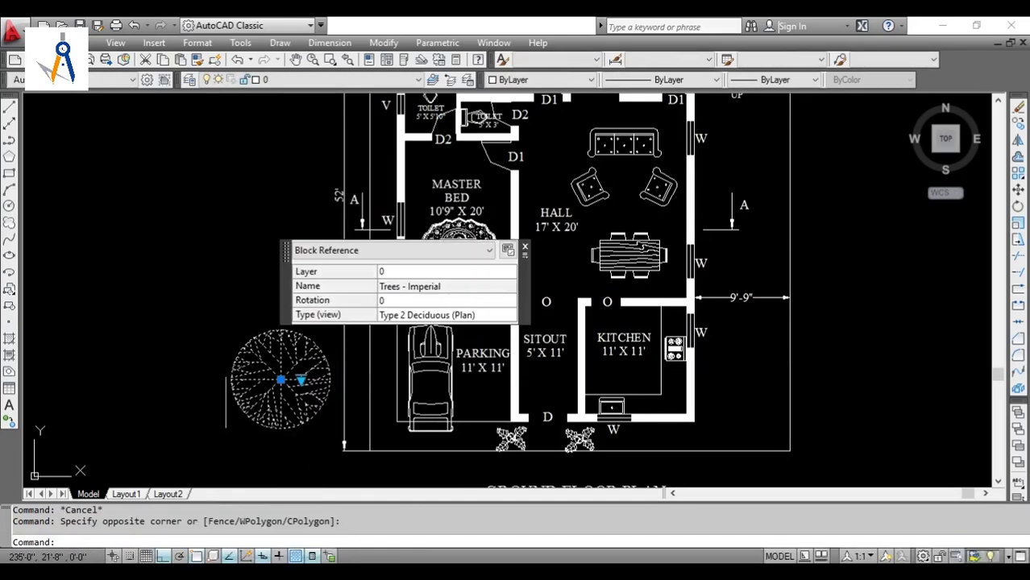
pyautogui.write('M')
pyautogui.press('Return')
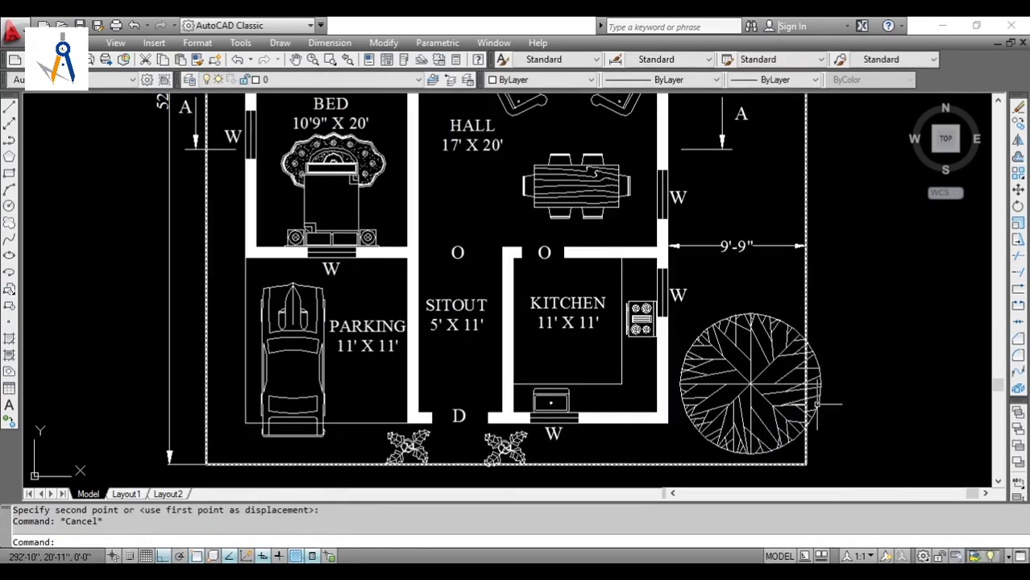
pyautogui.write('sc')
pyautogui.press('Return')
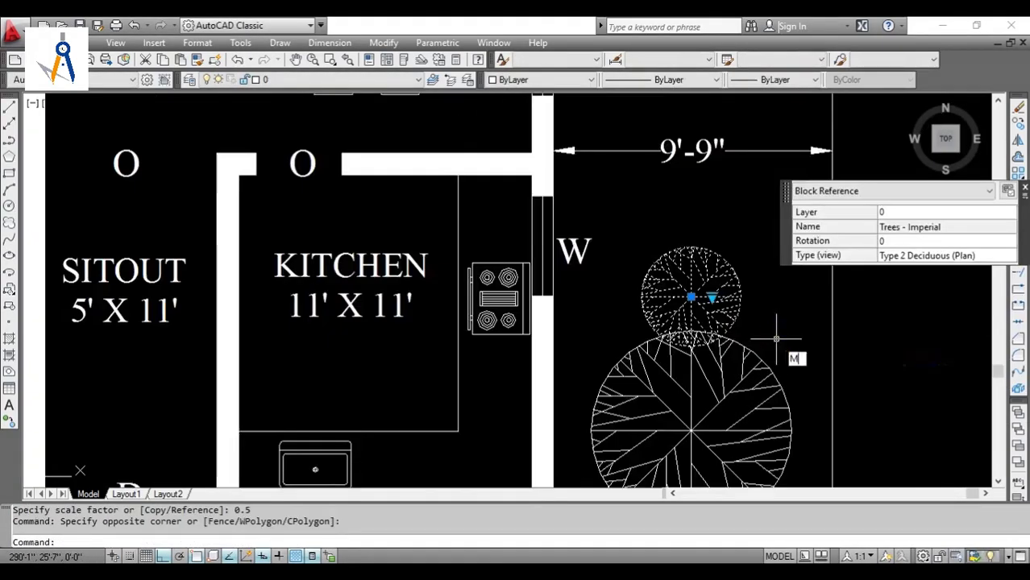
pyautogui.press('Escape')
pyautogui.write('z')
pyautogui.press('Return')
pyautogui.write('e')
pyautogui.press('Return')
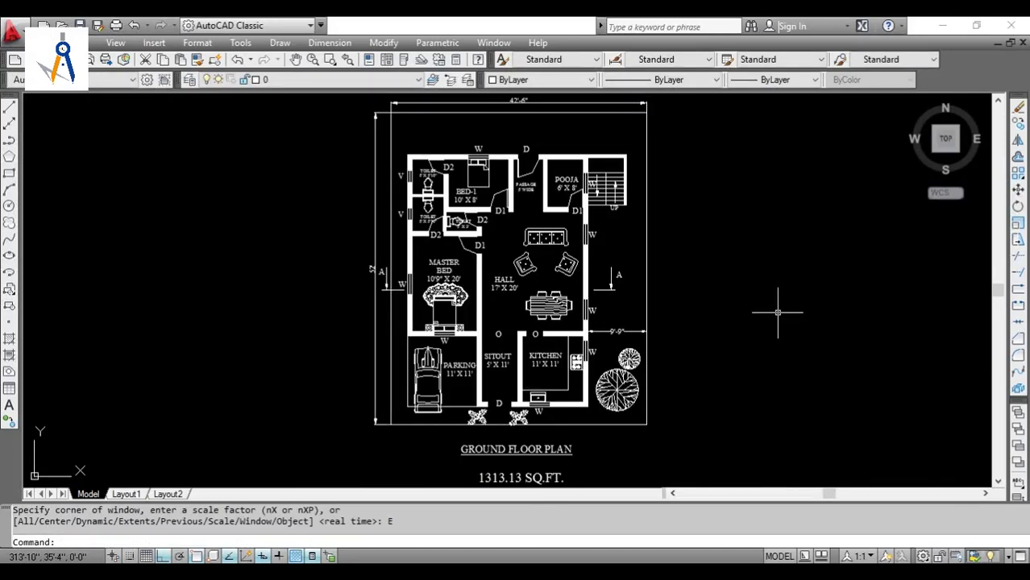
pyautogui.click(548, 519)
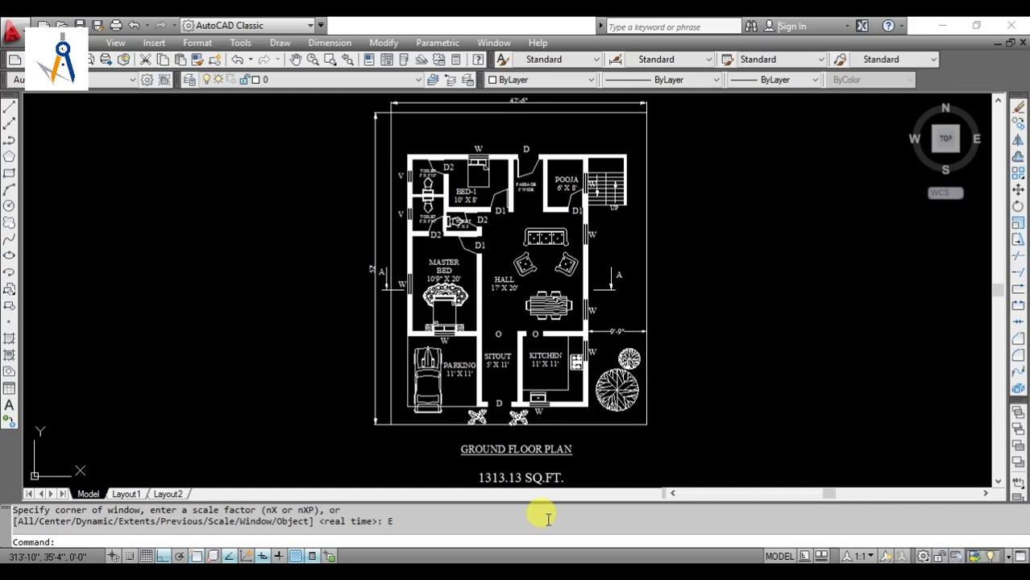